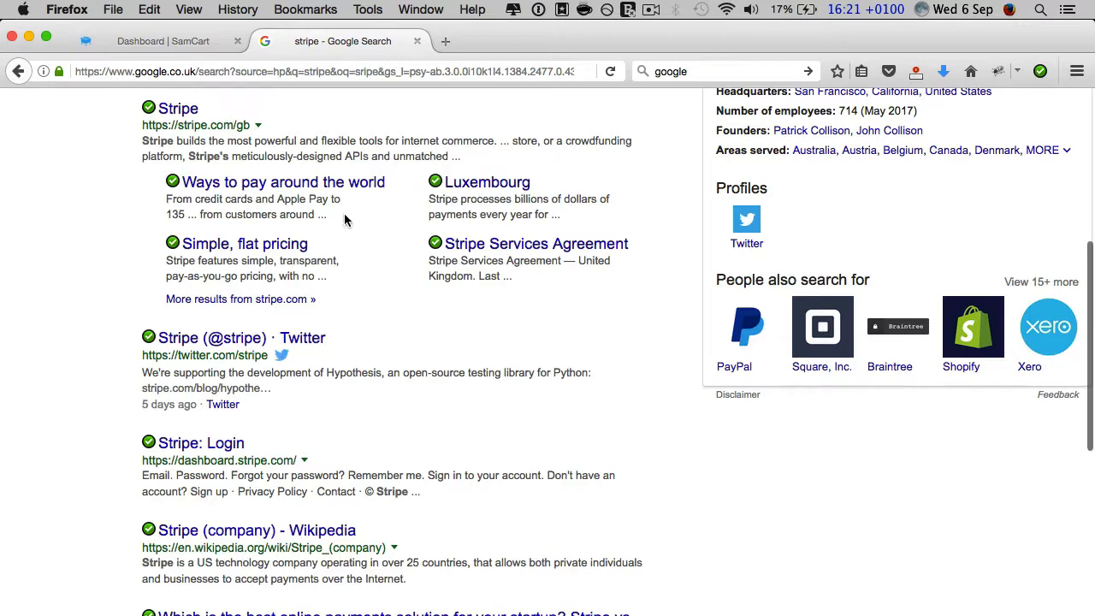
Step: Open the Stripe website from the search results, bring up its account registration form, and return to the SamCart dashboard
scroll(256, 184, up, 5)
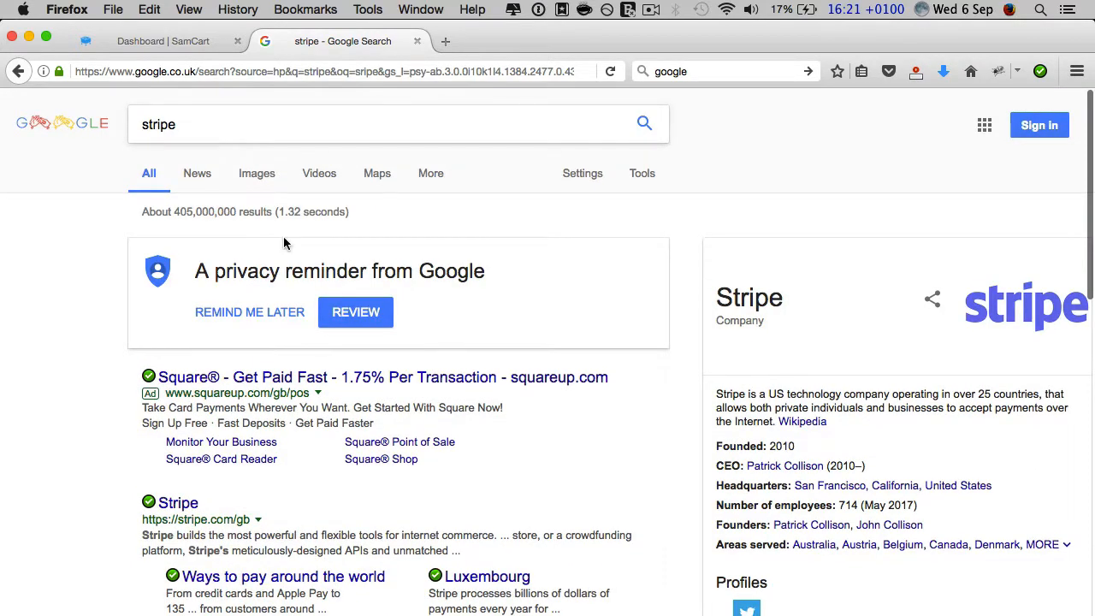
scroll(283, 236, down, 5)
scroll(283, 236, up, 1)
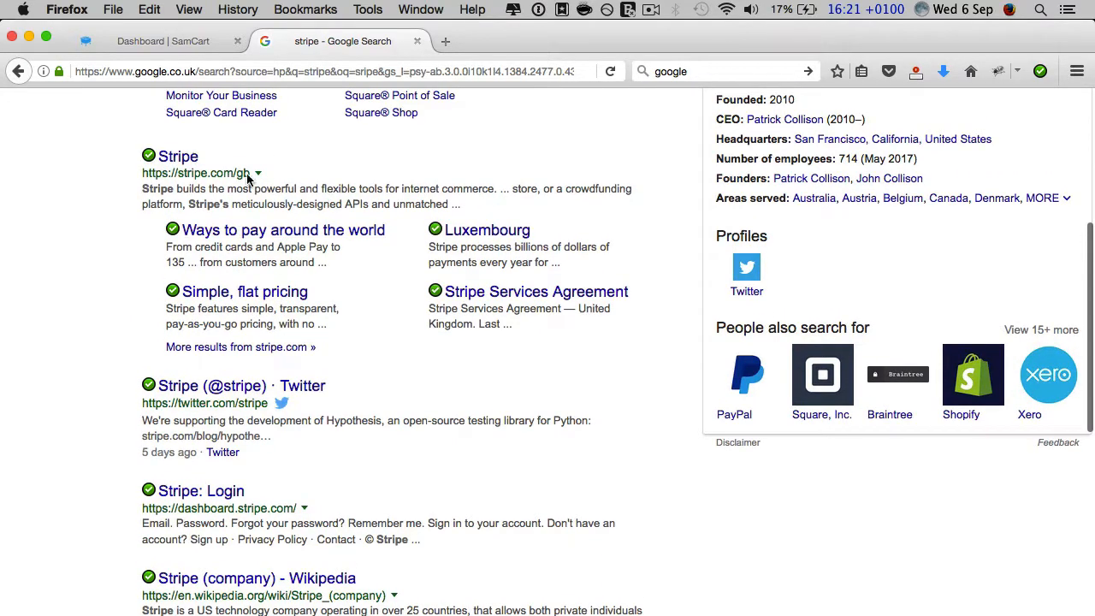
click(181, 161)
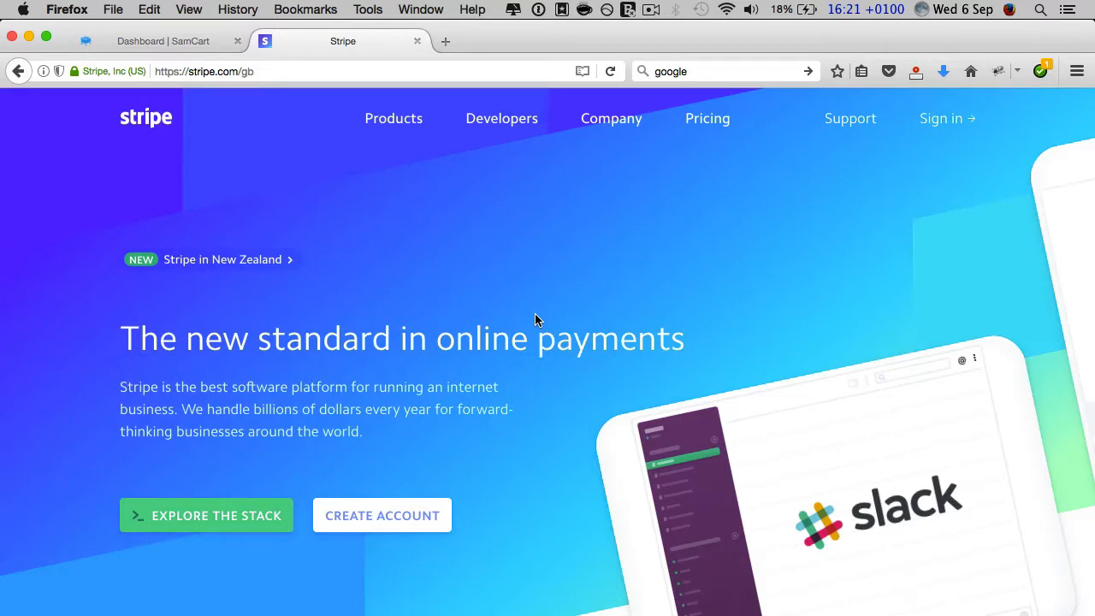
scroll(545, 314, down, 1)
click(395, 520)
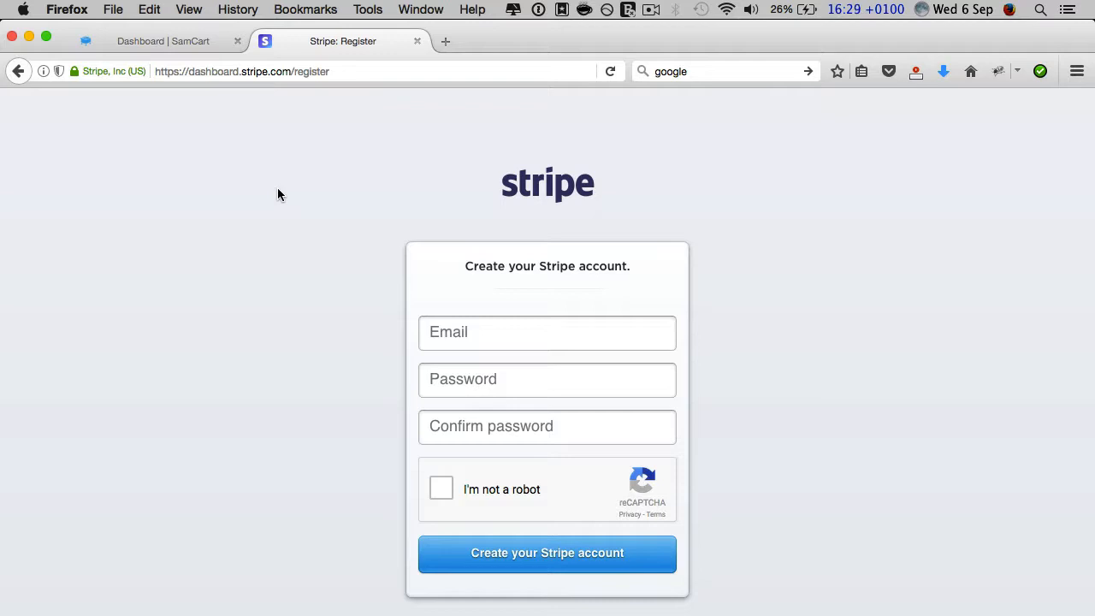
click(177, 42)
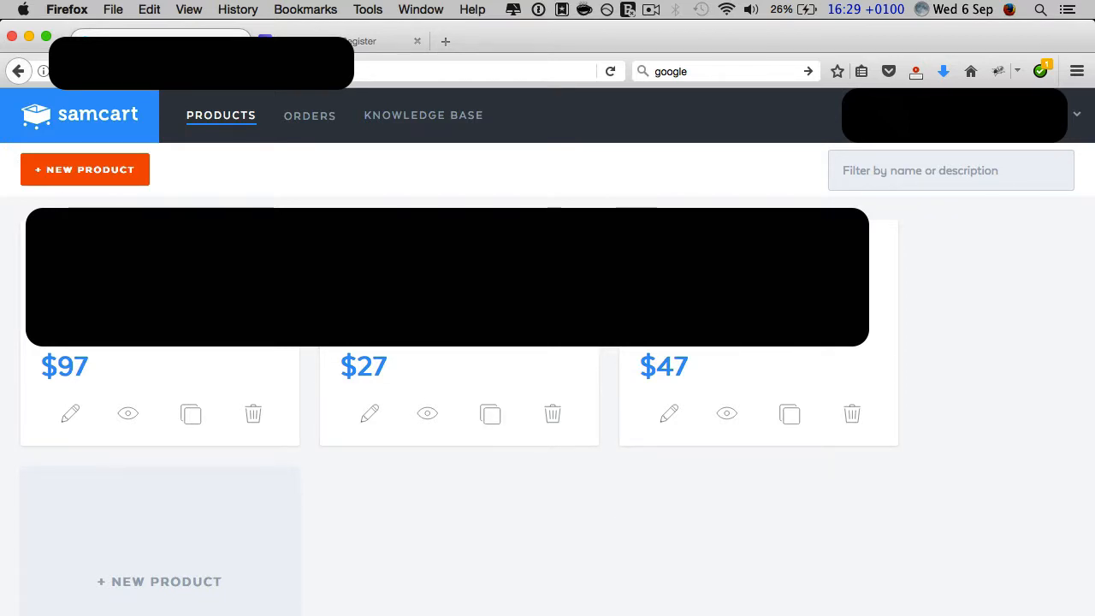
click(102, 171)
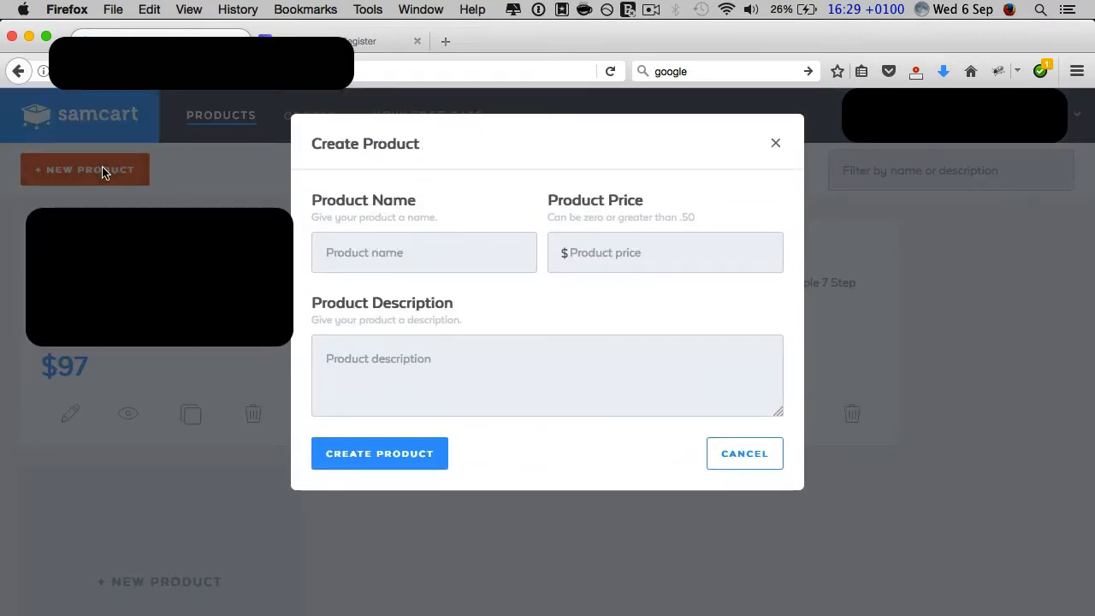
click(471, 260)
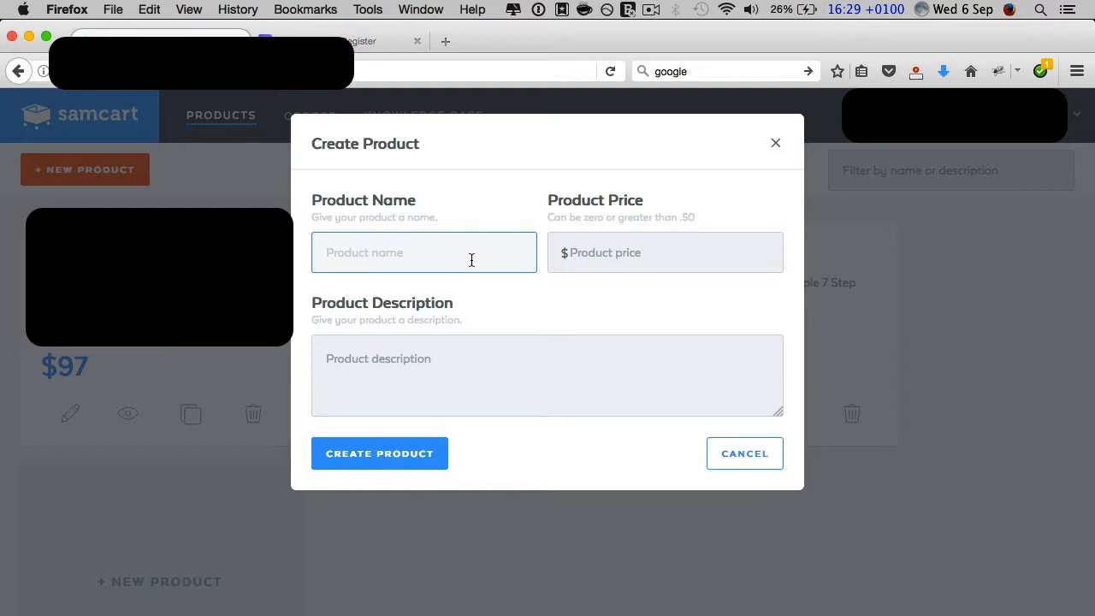
text(Cons)
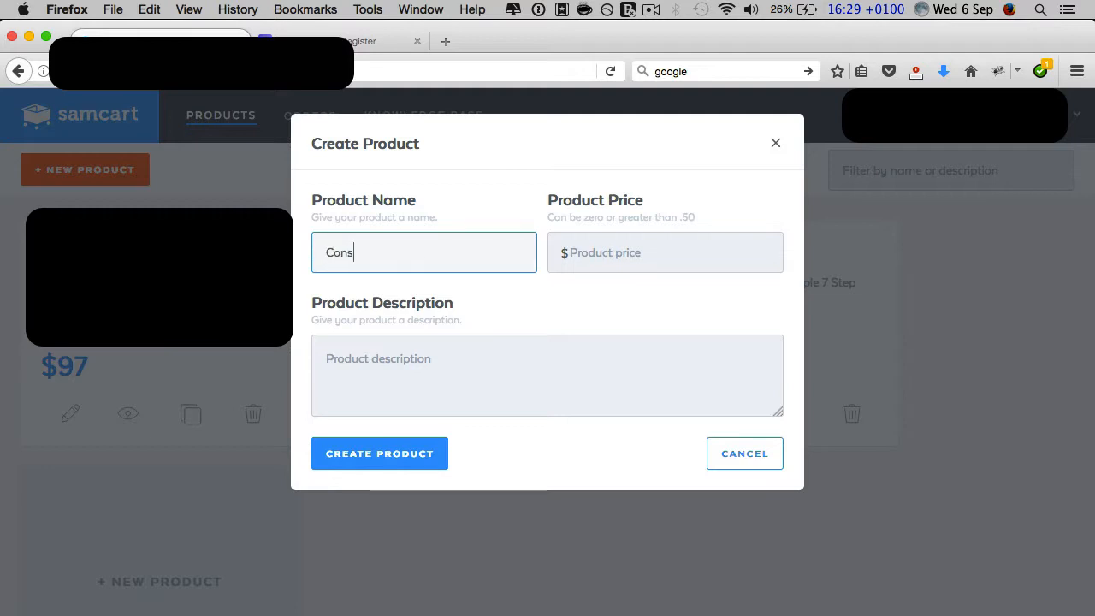
text(ultation)
key(Tab)
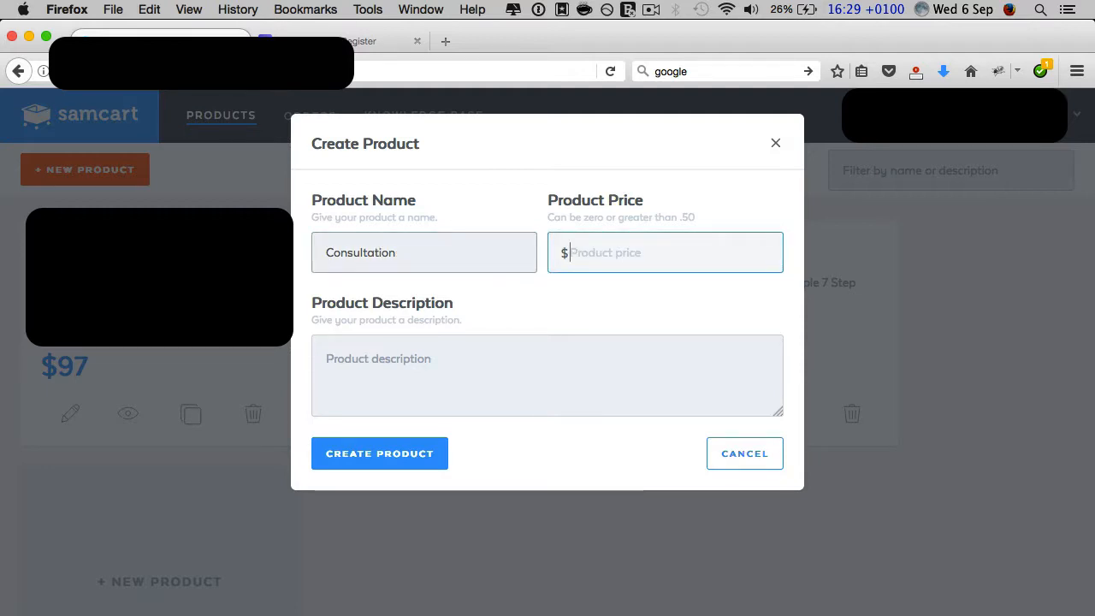
text(97)
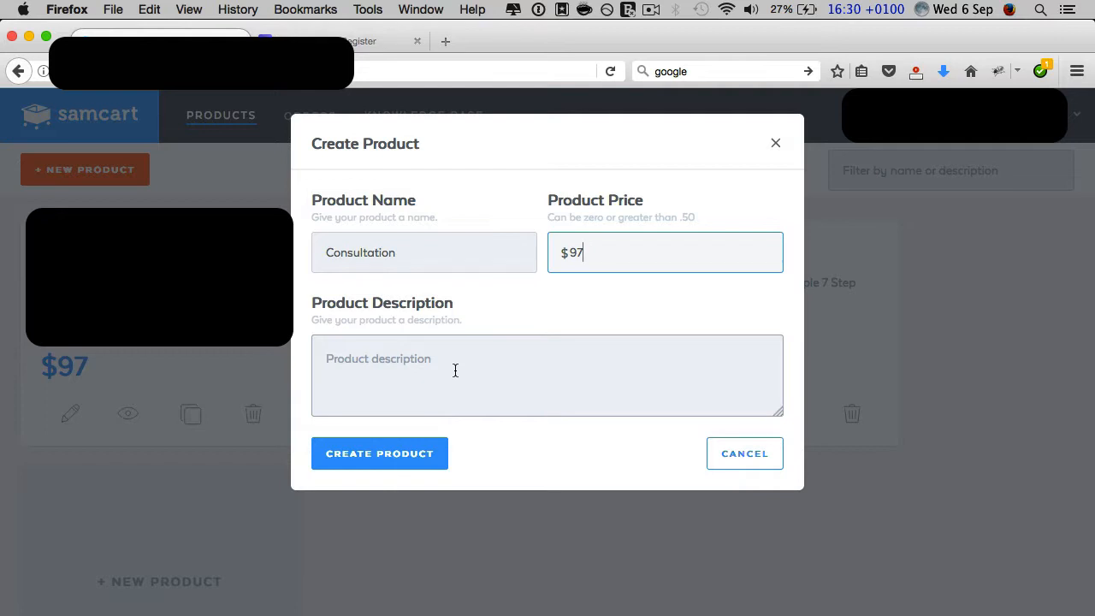
click(740, 461)
Step: Open the general marketplace settings and review the logo, default country, time zone, currency and script options
click(1076, 113)
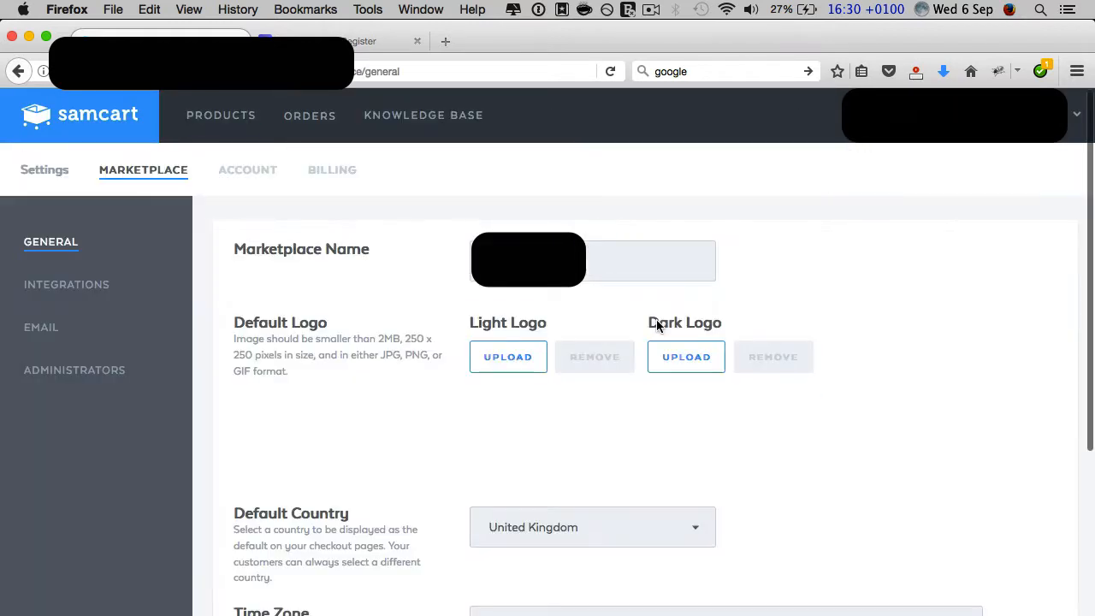
scroll(799, 344, down, 5)
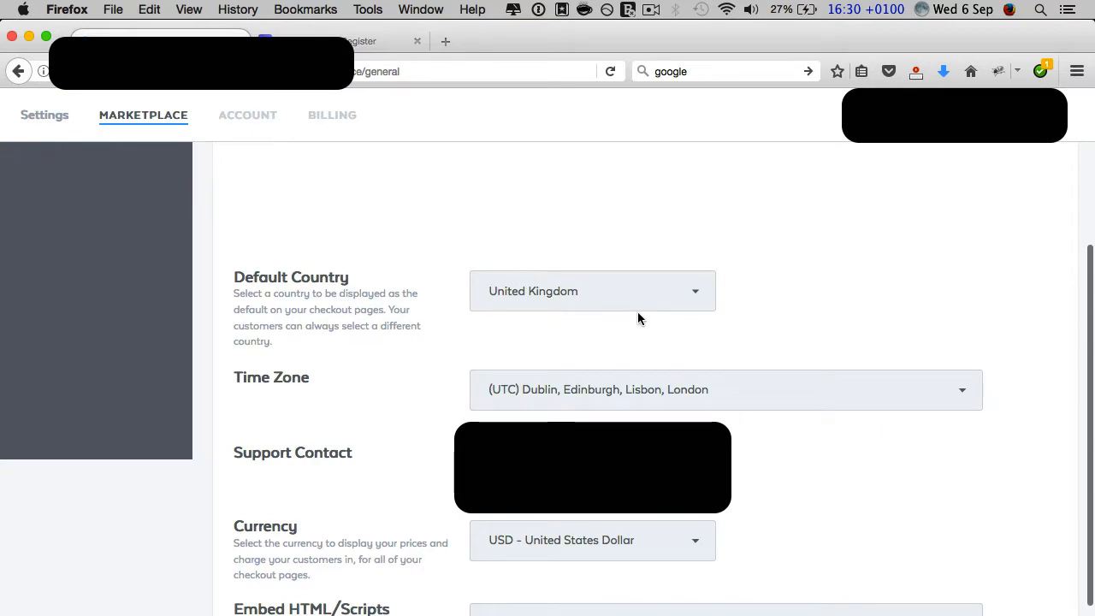
scroll(736, 388, down, 2)
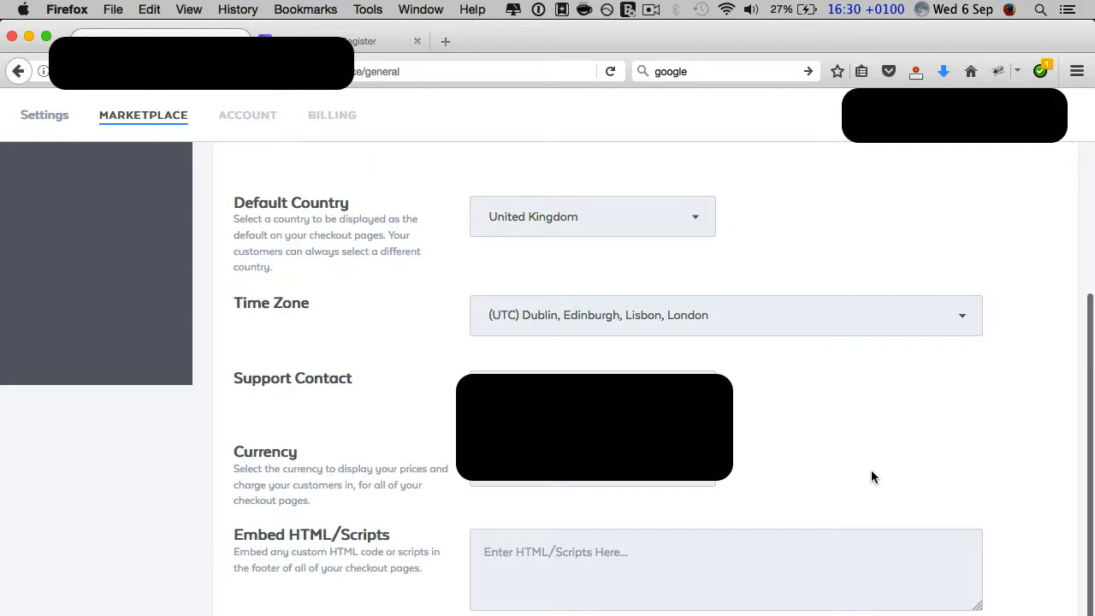
scroll(870, 476, up, 7)
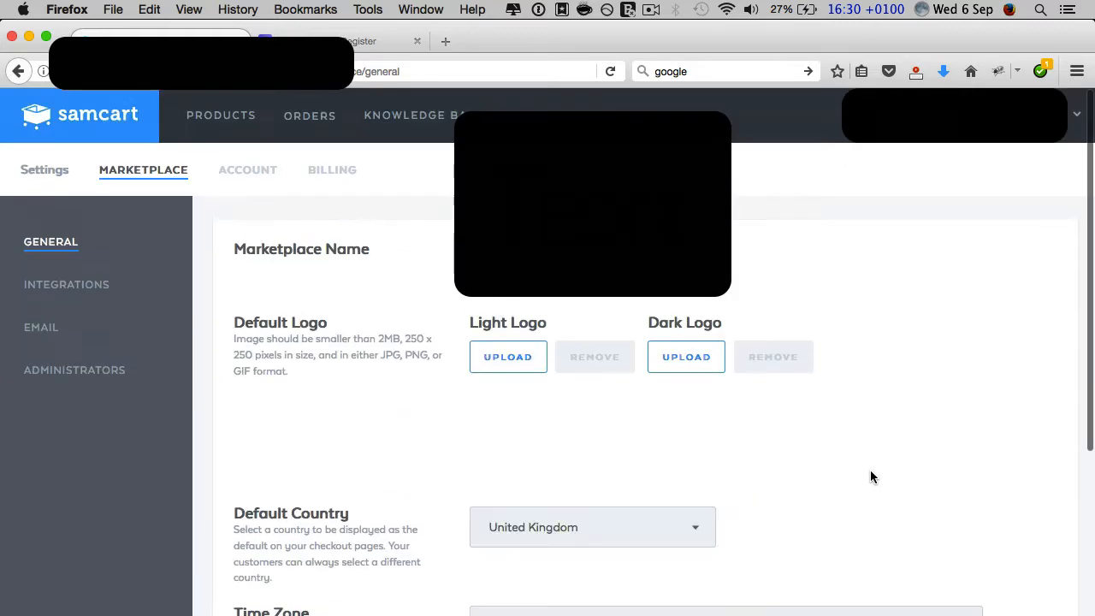
Step: Create a new product named Consultation, priced at $97, with the placeholder description "asdasdsadasdasdasd"
click(245, 118)
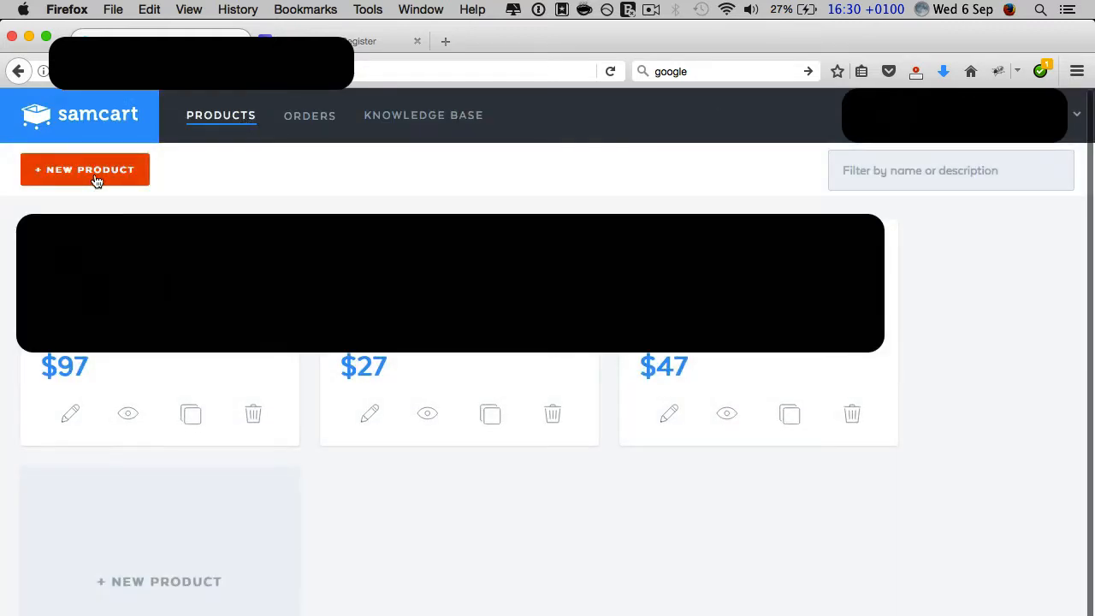
click(97, 180)
click(399, 255)
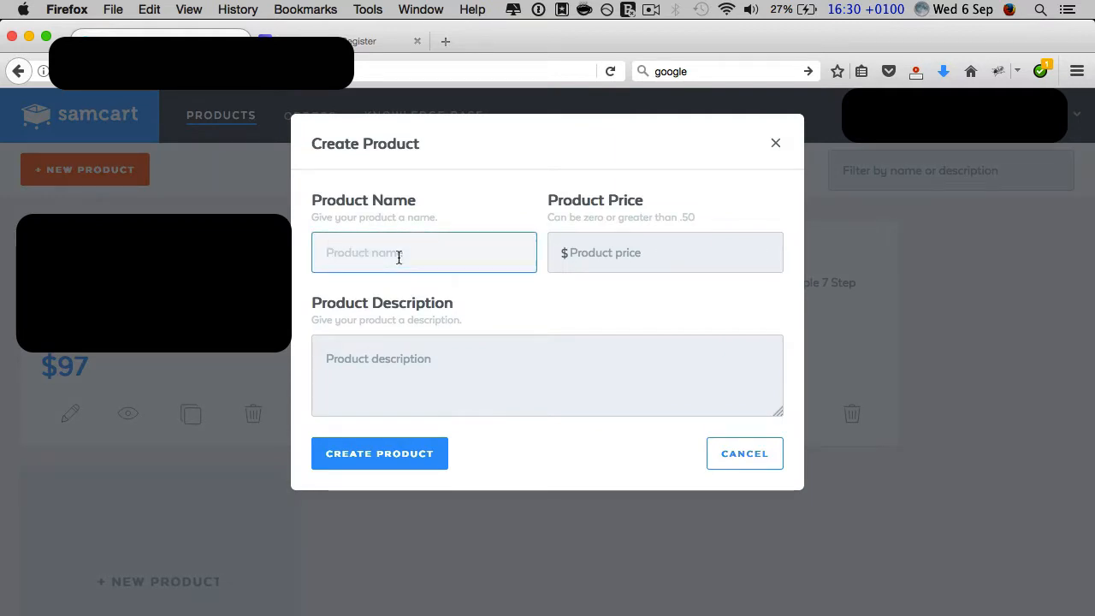
text(Consultation)
key(Tab)
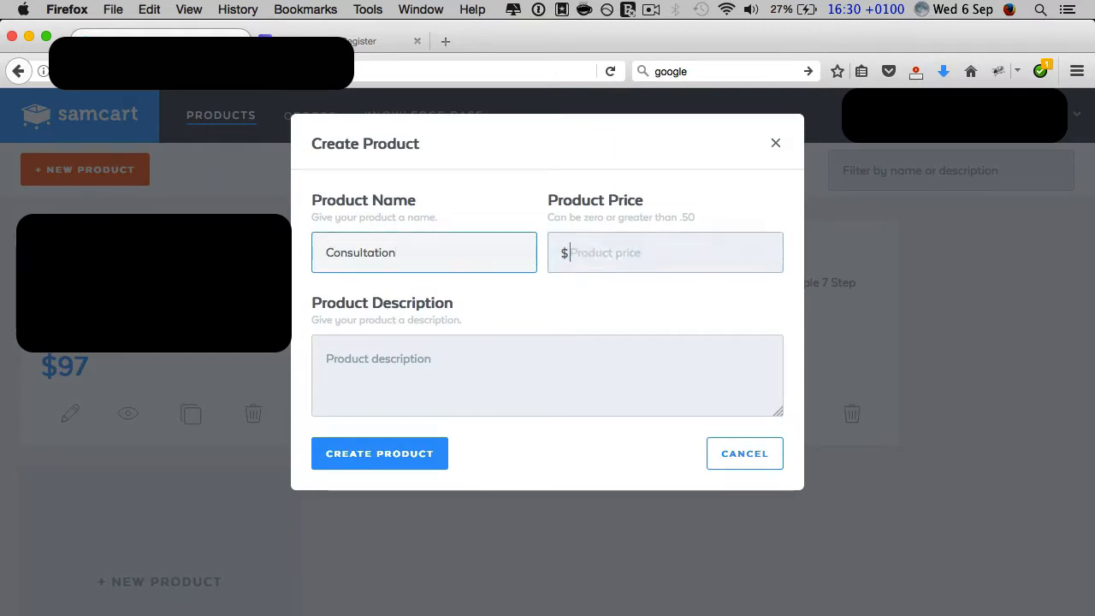
text(97)
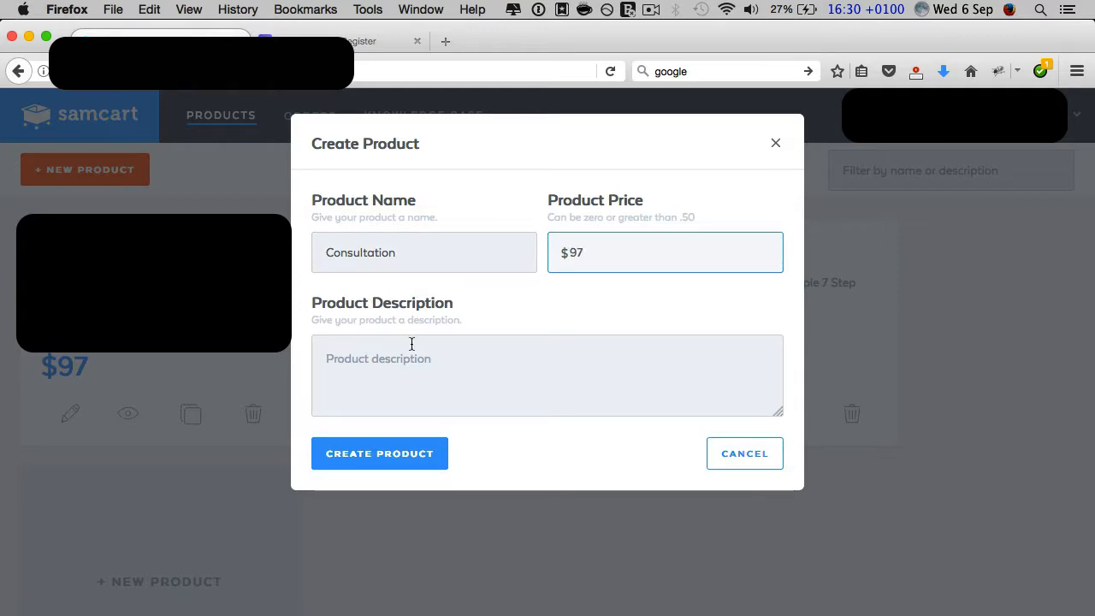
click(412, 364)
text(asdasdsadasdasd)
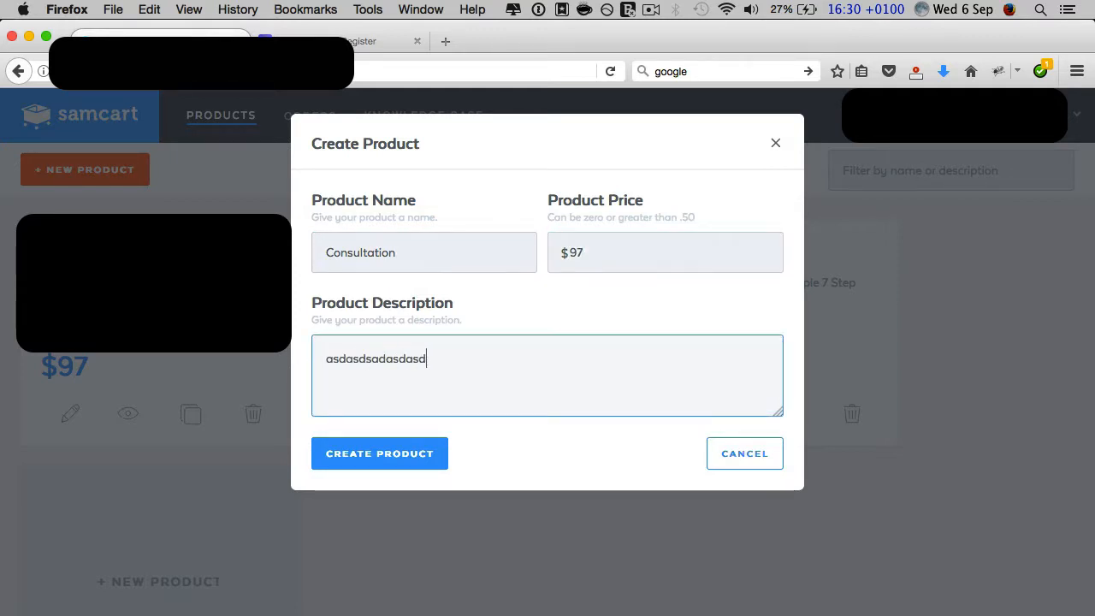
text(asd)
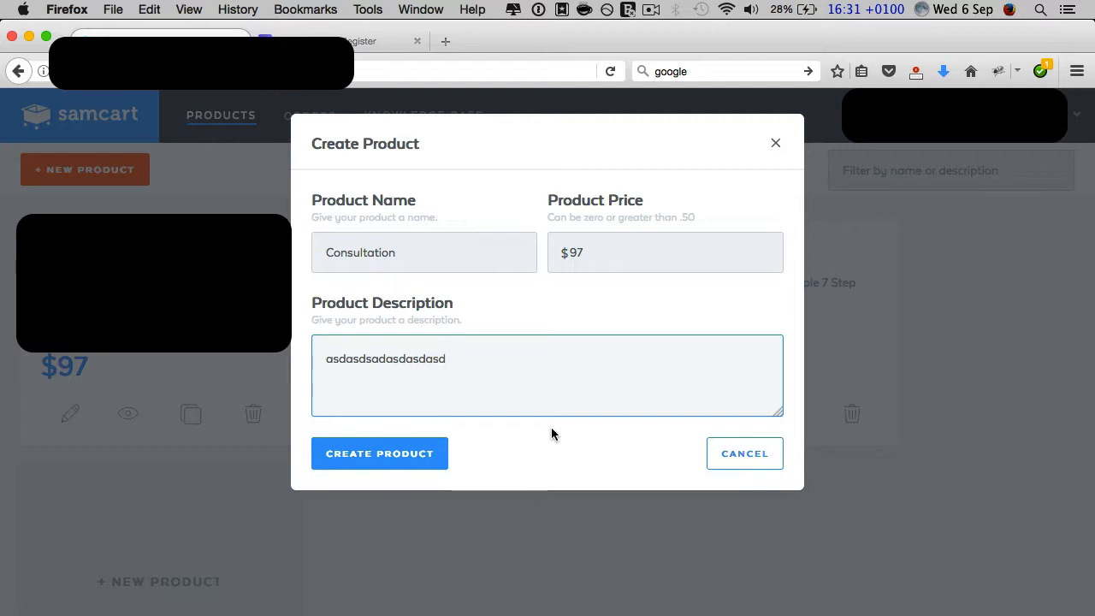
click(398, 454)
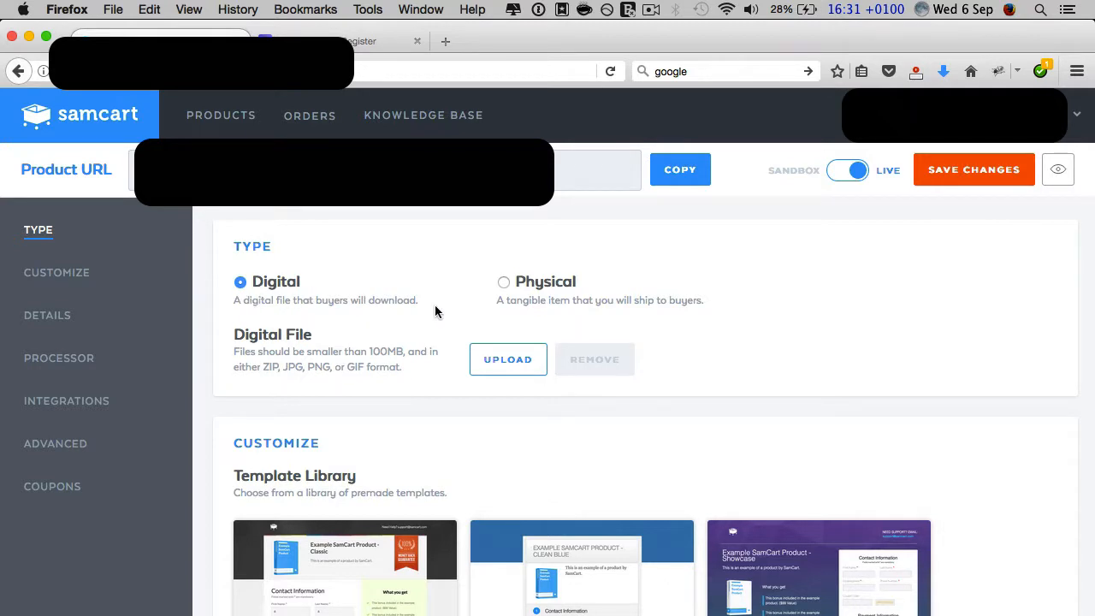
Step: Switch the product type to Physical to view its shipping rates, and set it back to Digital
click(504, 284)
scroll(675, 318, down, 1)
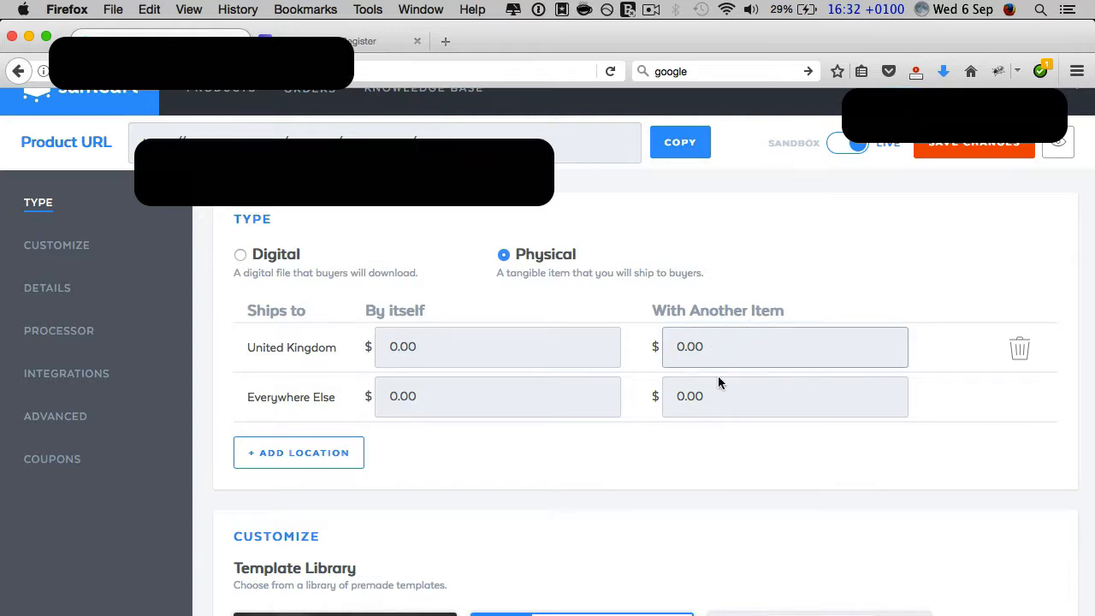
scroll(749, 396, up, 1)
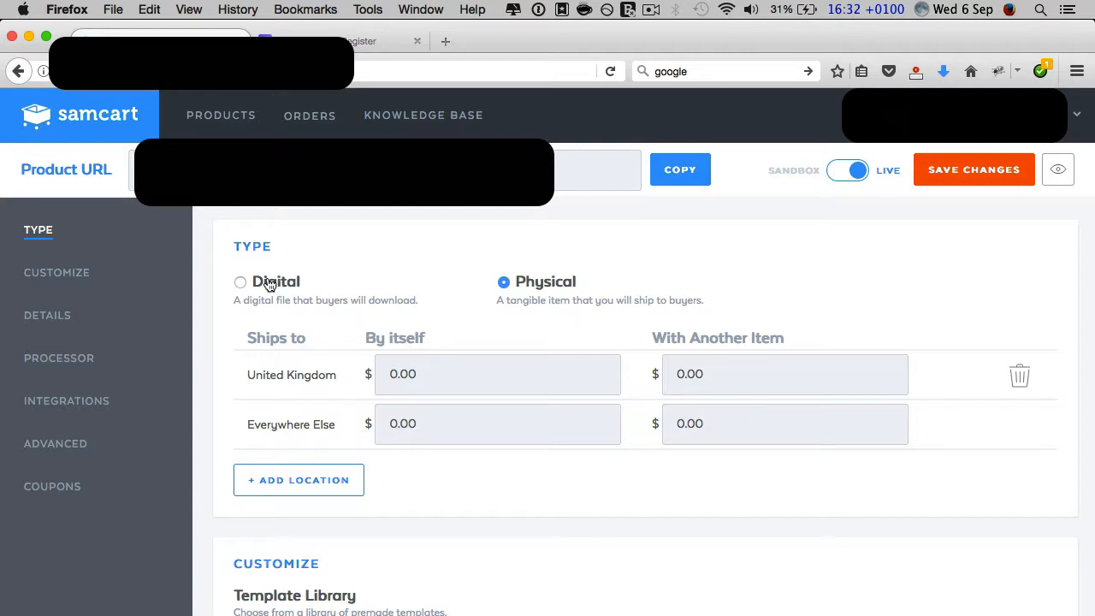
click(239, 282)
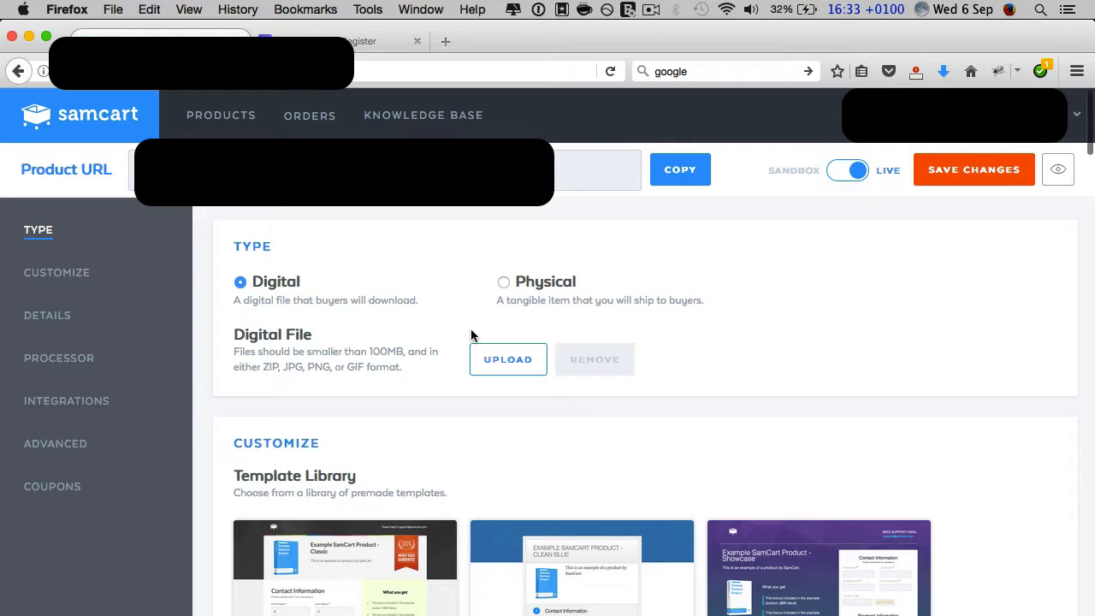
Step: Look through the premade checkout templates in the Template Library and activate the Classic template for the product
scroll(472, 334, down, 2)
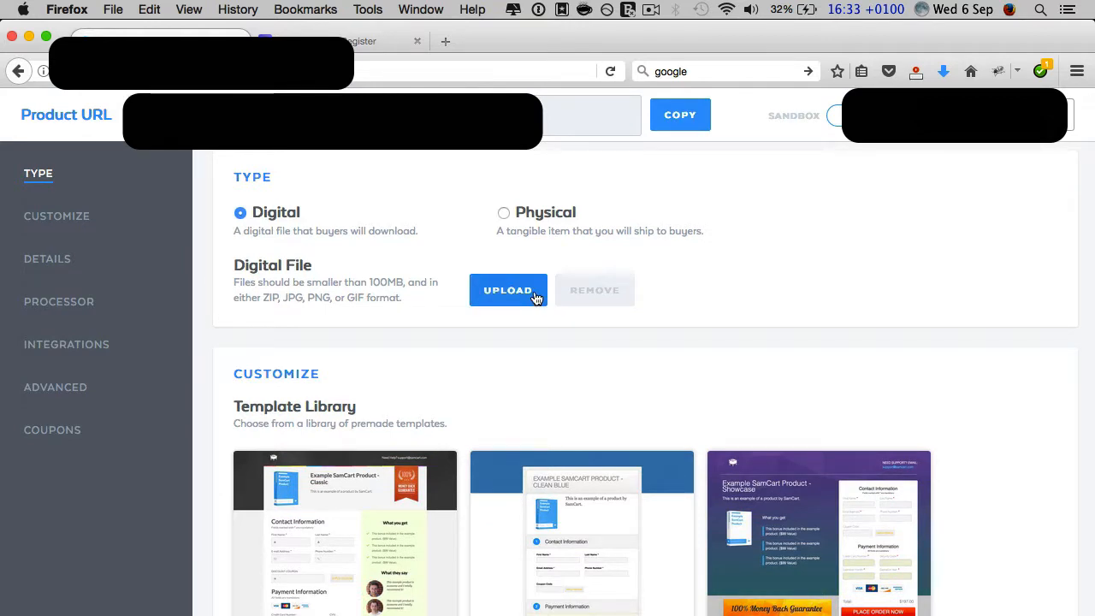
scroll(355, 291, up, 1)
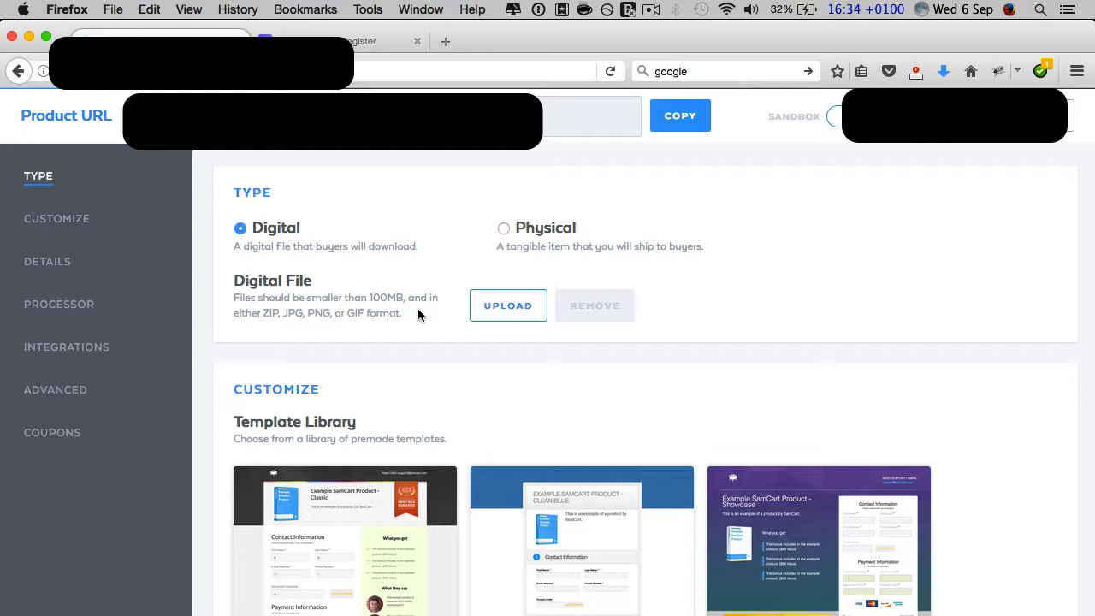
scroll(606, 356, down, 5)
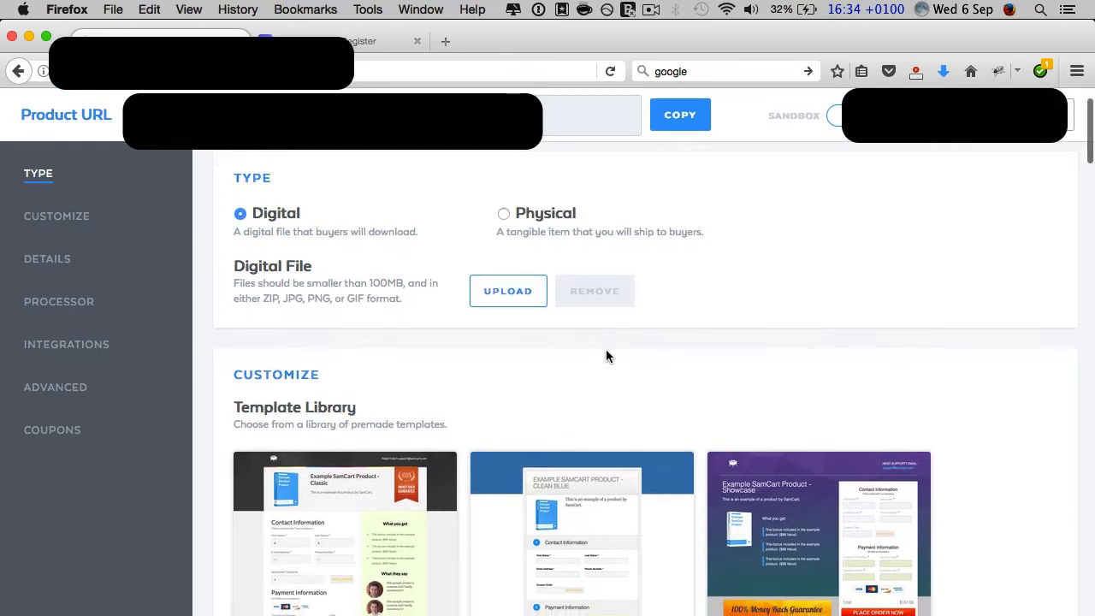
scroll(606, 355, up, 1)
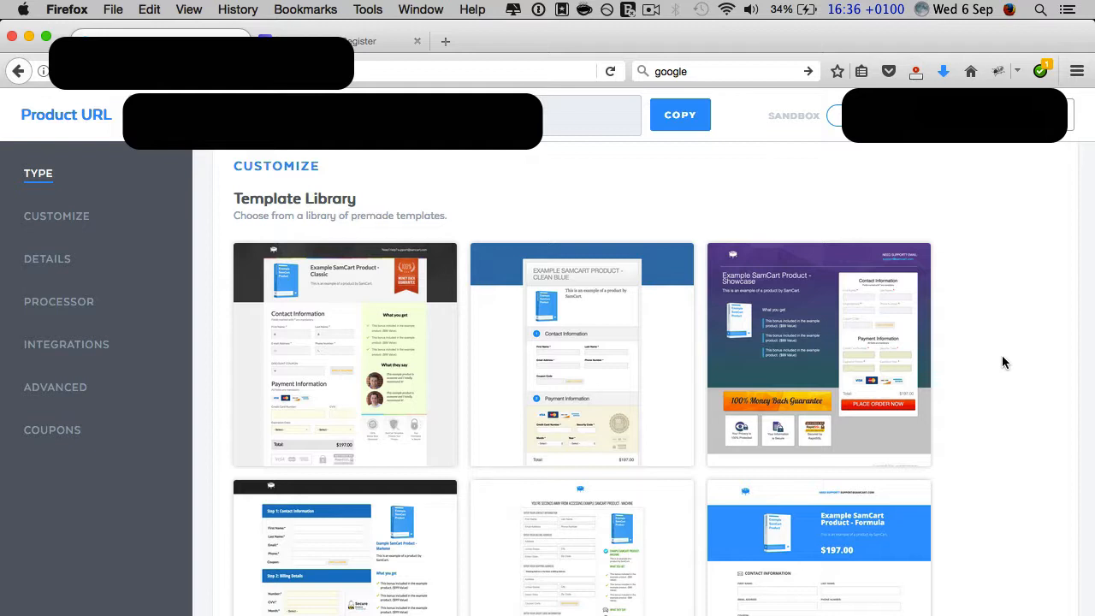
scroll(1000, 347, down, 10)
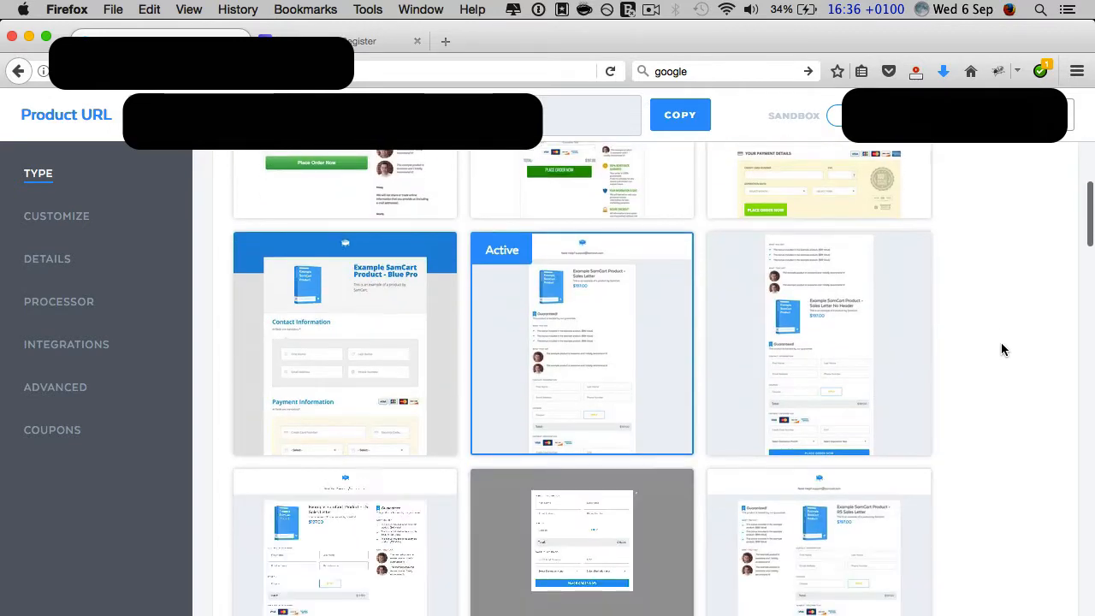
scroll(1003, 348, down, 12)
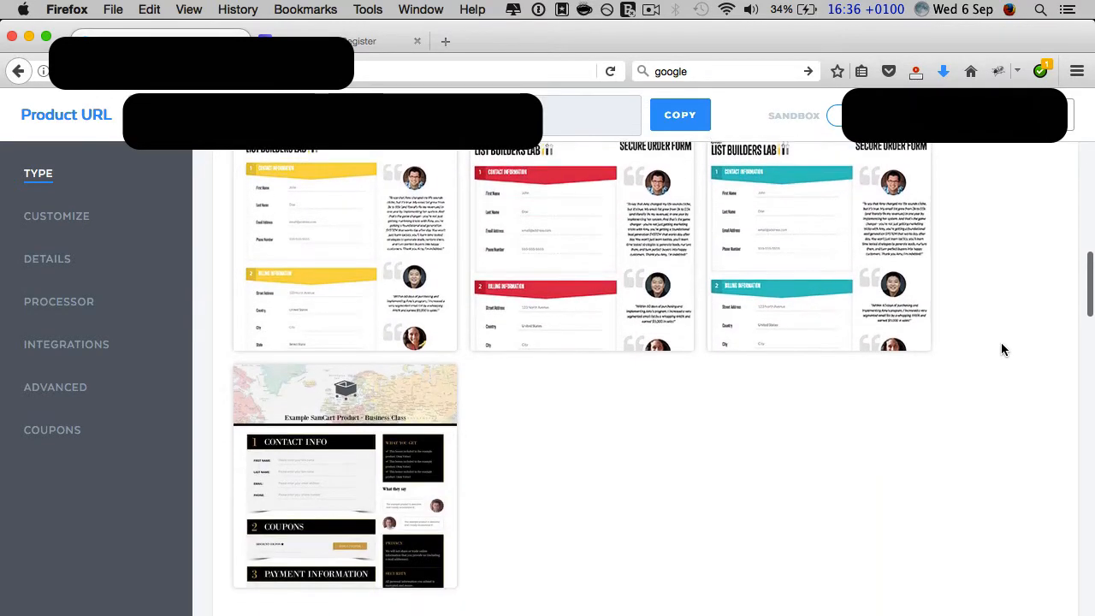
scroll(1003, 348, down, 2)
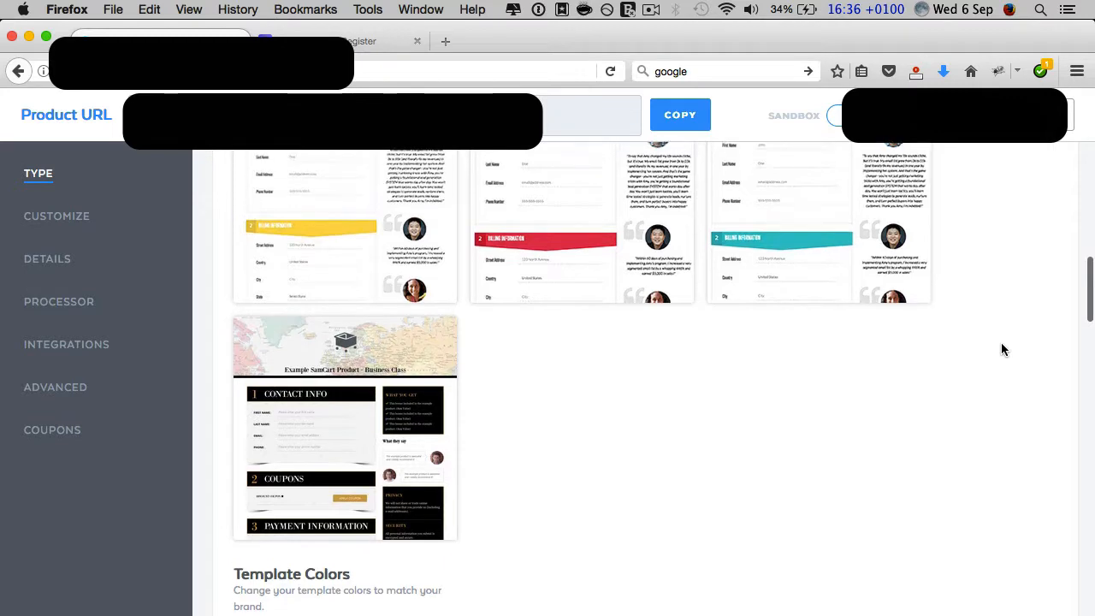
scroll(1002, 348, up, 6)
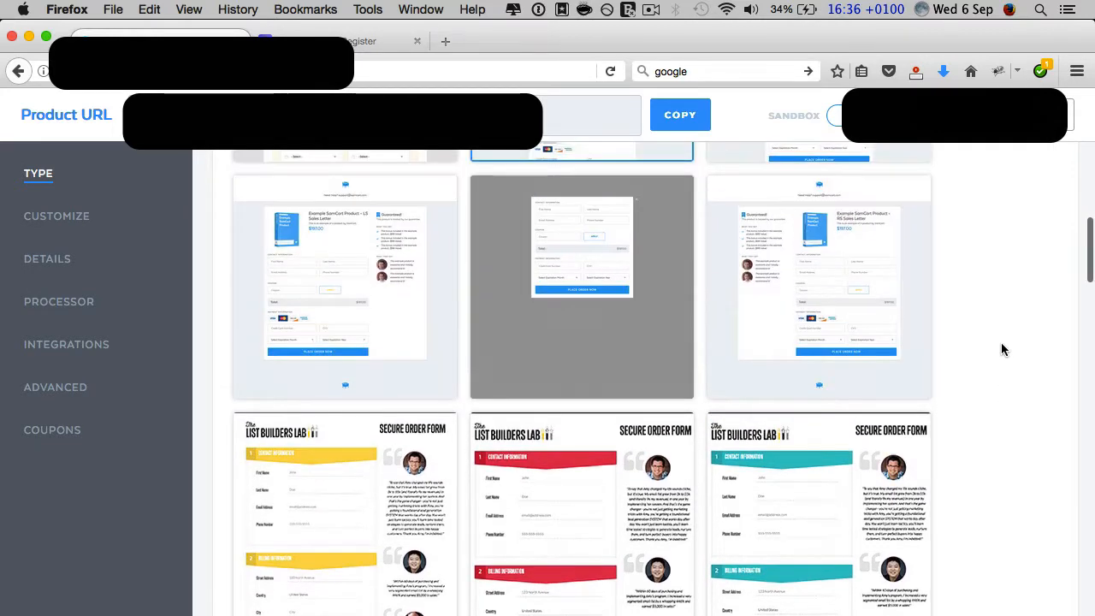
scroll(1002, 348, up, 12)
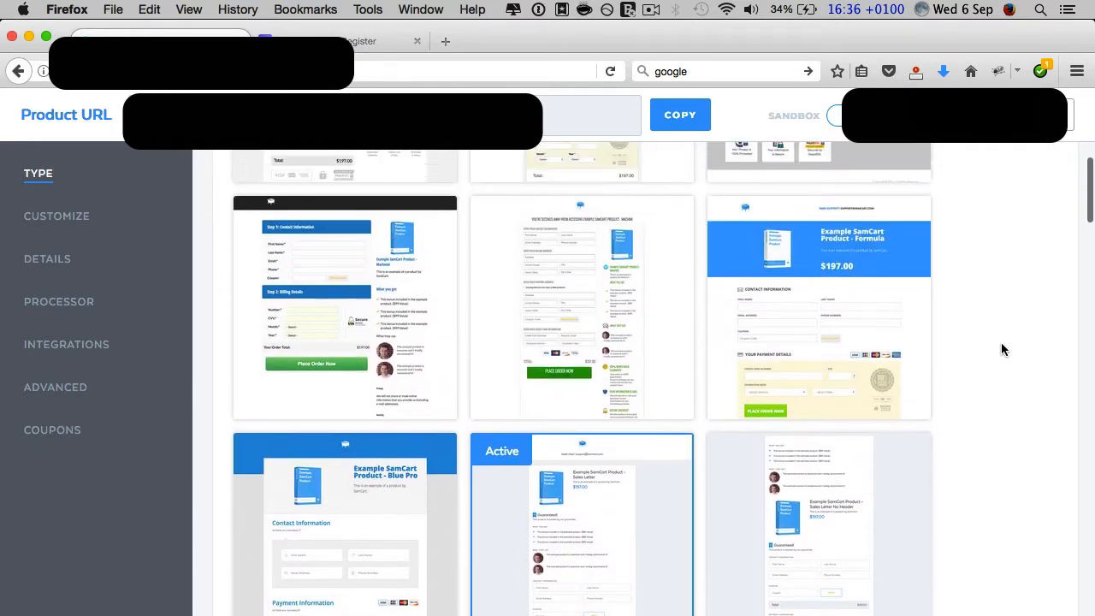
scroll(1002, 348, up, 8)
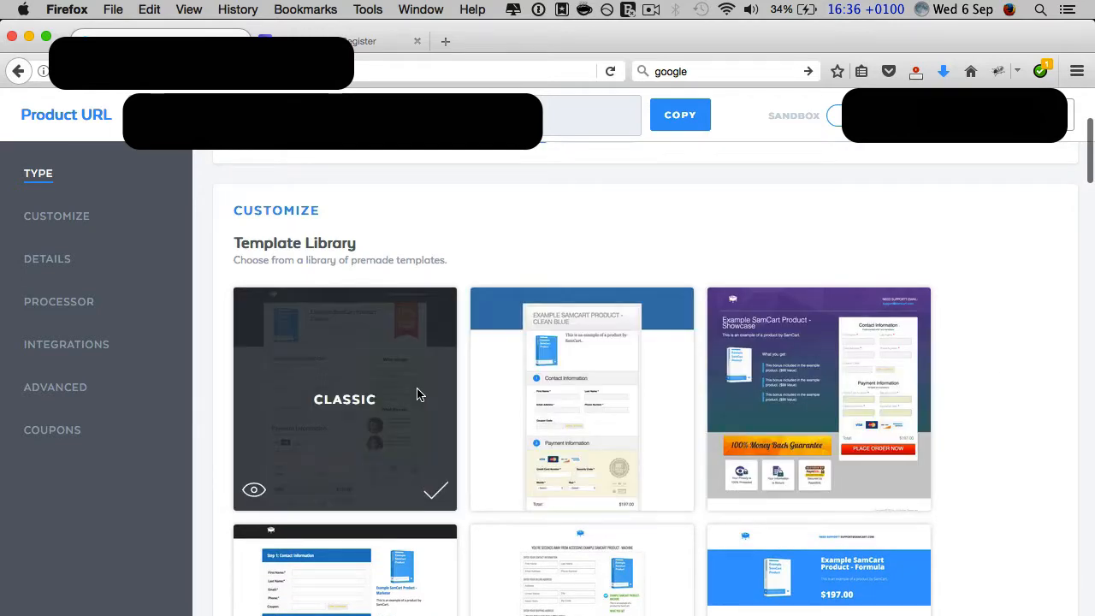
click(435, 492)
scroll(955, 345, down, 20)
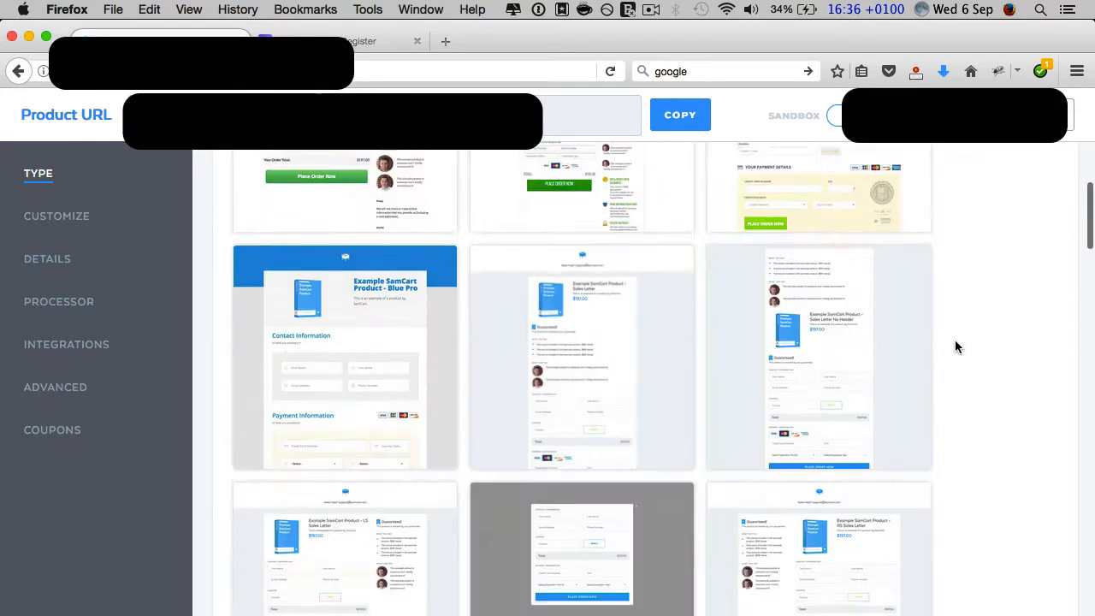
Step: Review the Classic template's color, preset color, marketplace logo and checkout form field options
scroll(956, 346, down, 15)
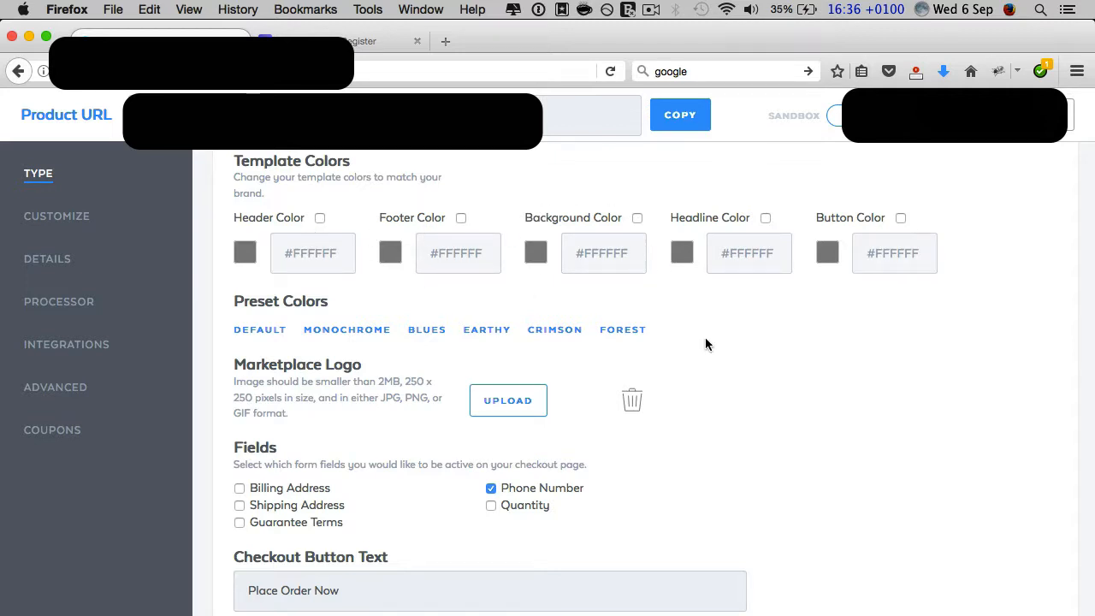
scroll(706, 343, down, 1)
scroll(706, 344, down, 2)
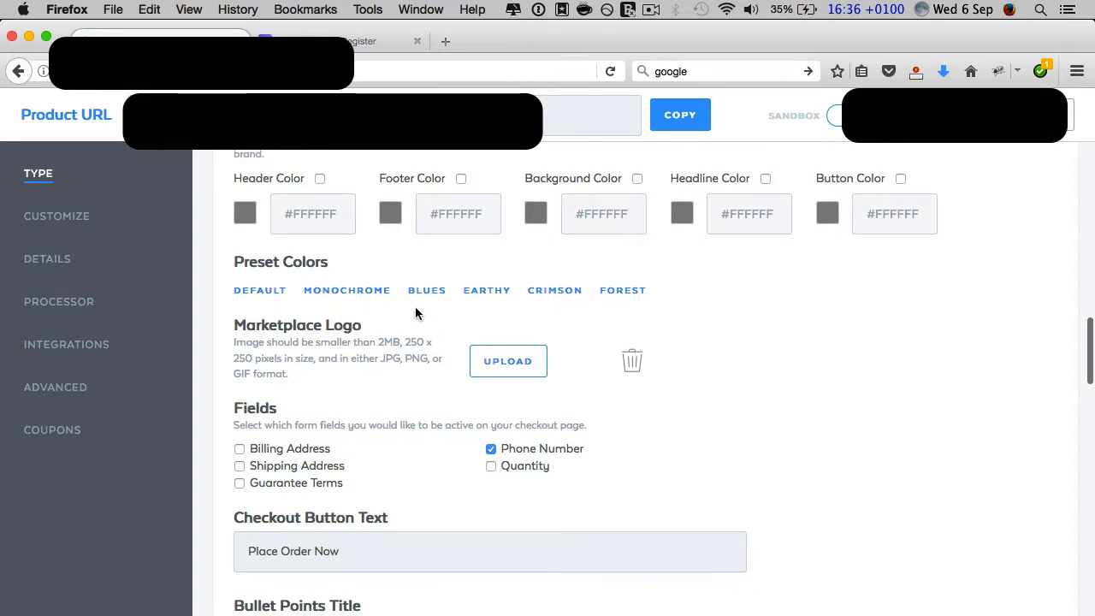
scroll(419, 313, down, 2)
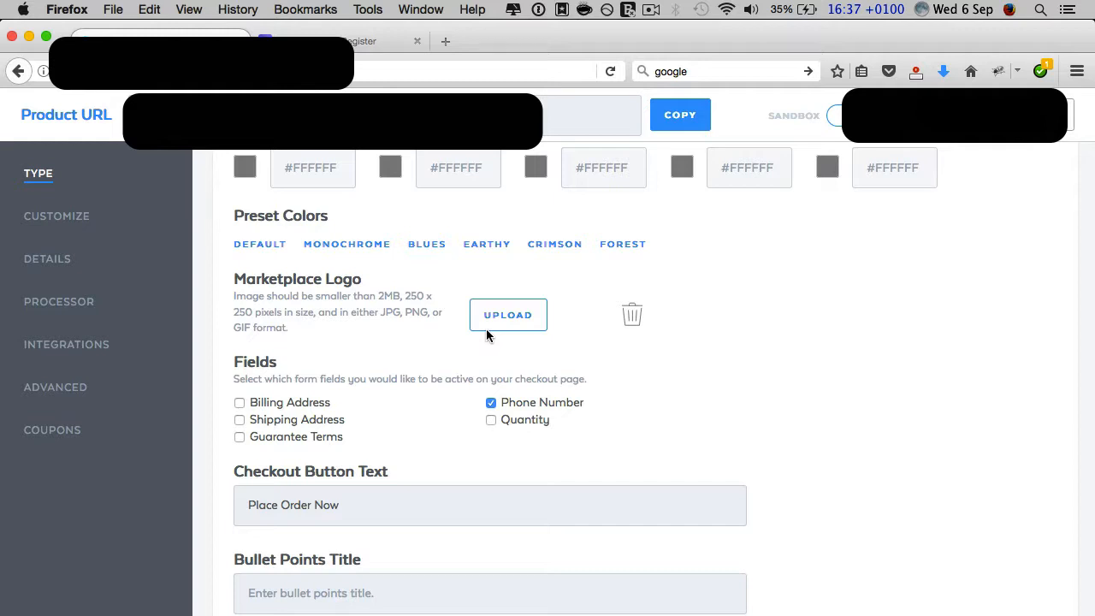
scroll(684, 369, down, 3)
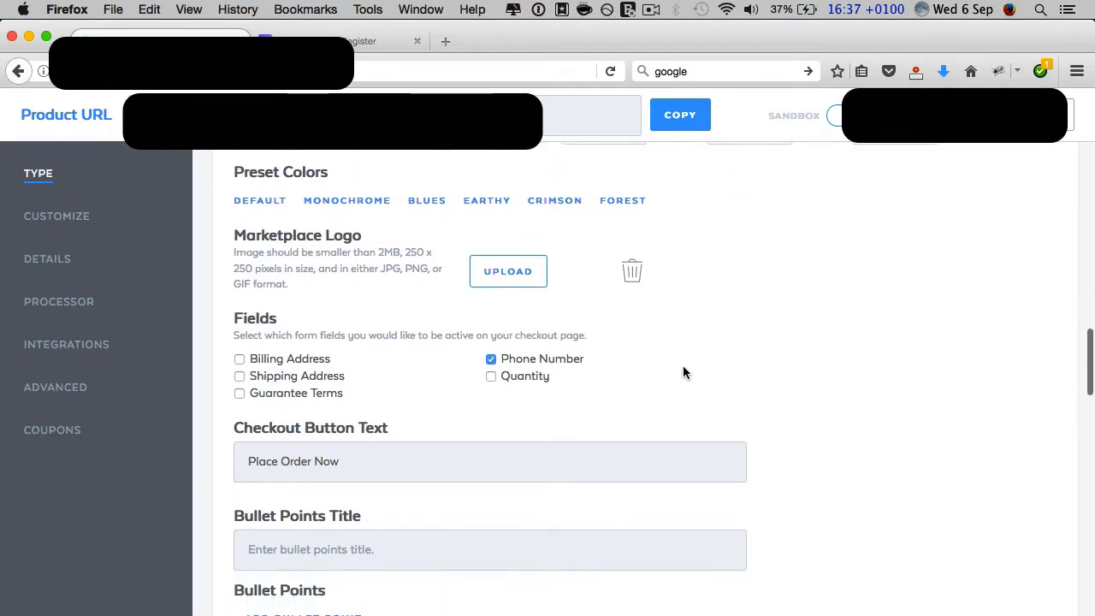
scroll(785, 416, down, 2)
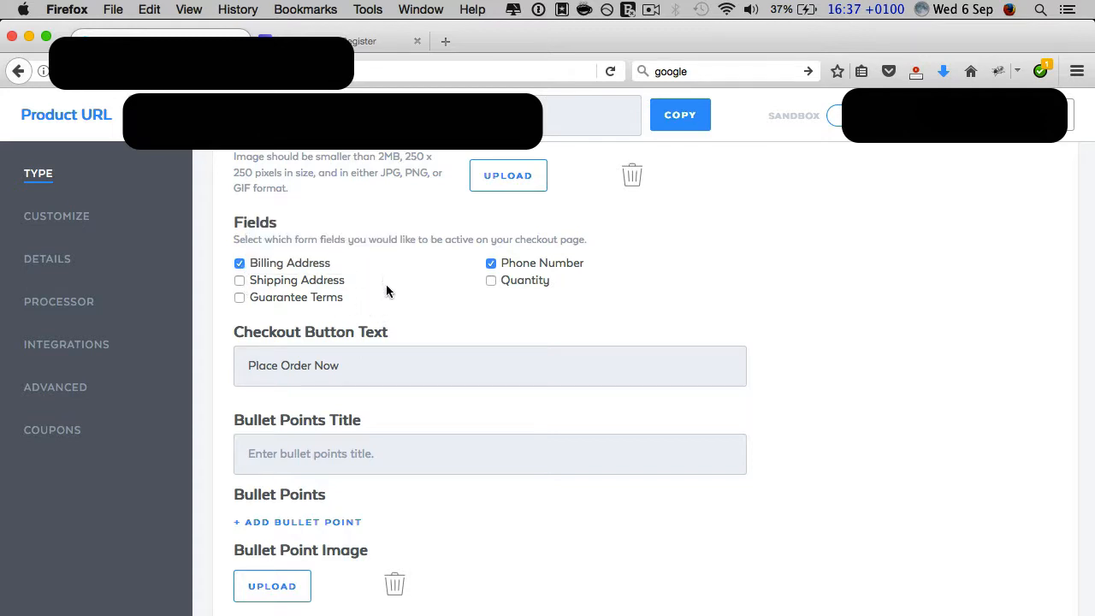
Step: Try out the Billing Address, Shipping Address and Quantity checkout fields, and turn them off again, keeping only Phone Number active
click(238, 280)
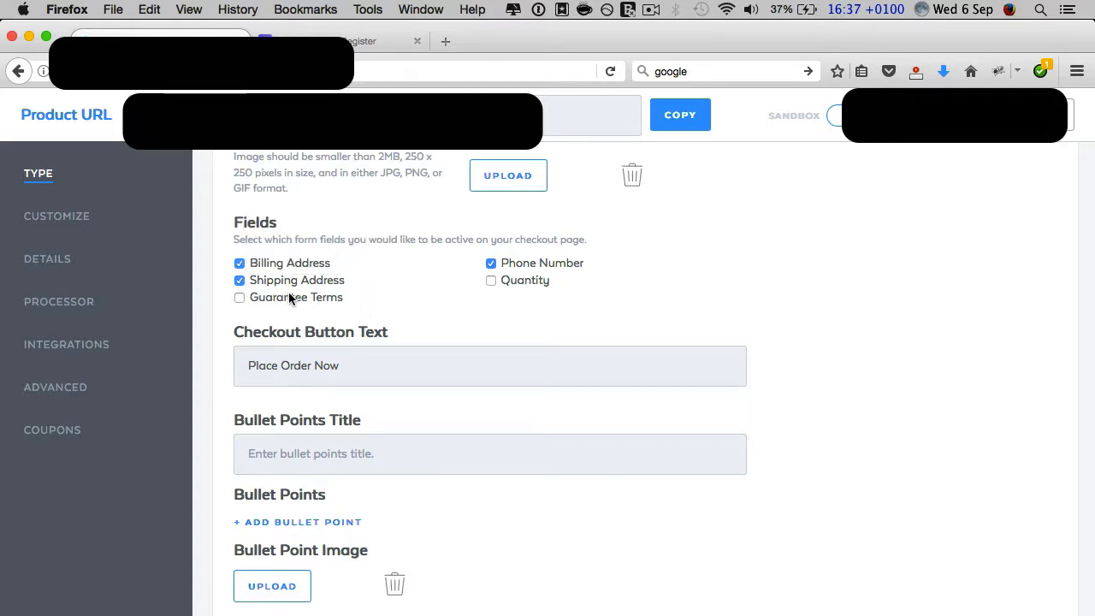
click(491, 280)
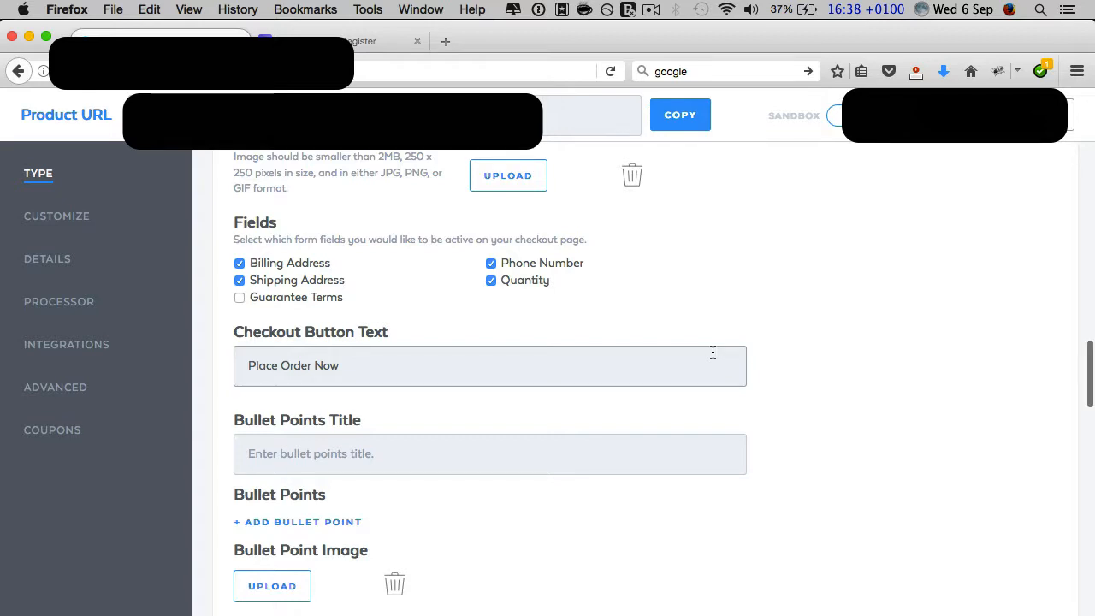
scroll(675, 354, up, 1)
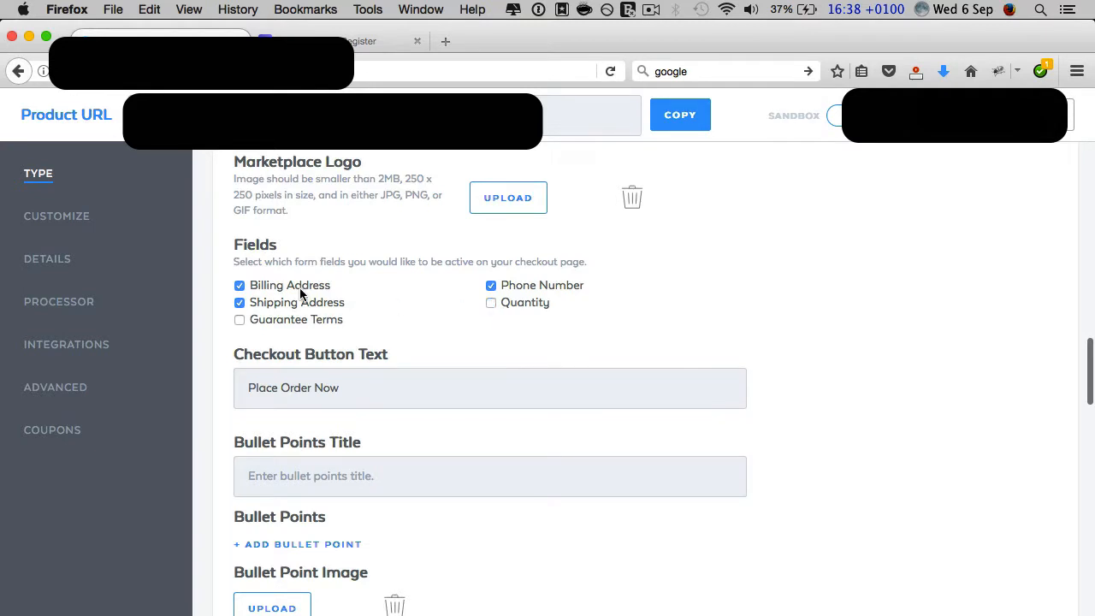
click(239, 301)
scroll(630, 321, up, 1)
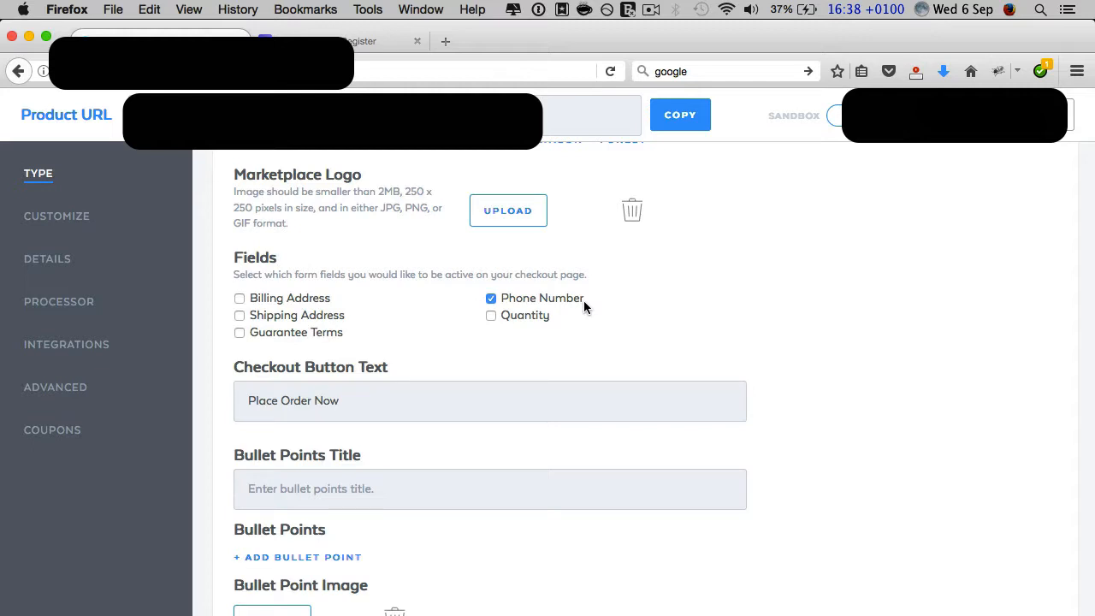
Step: Examine the checkout button text and bullet point settings, adding an empty bullet point and removing it again
scroll(583, 304, down, 5)
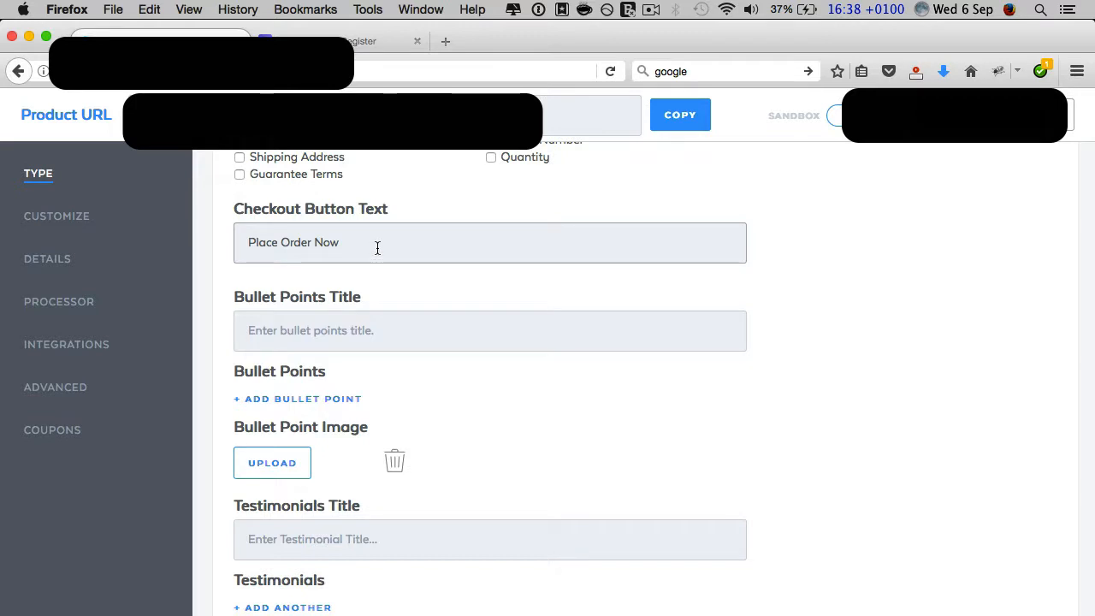
drag(377, 248, 227, 244)
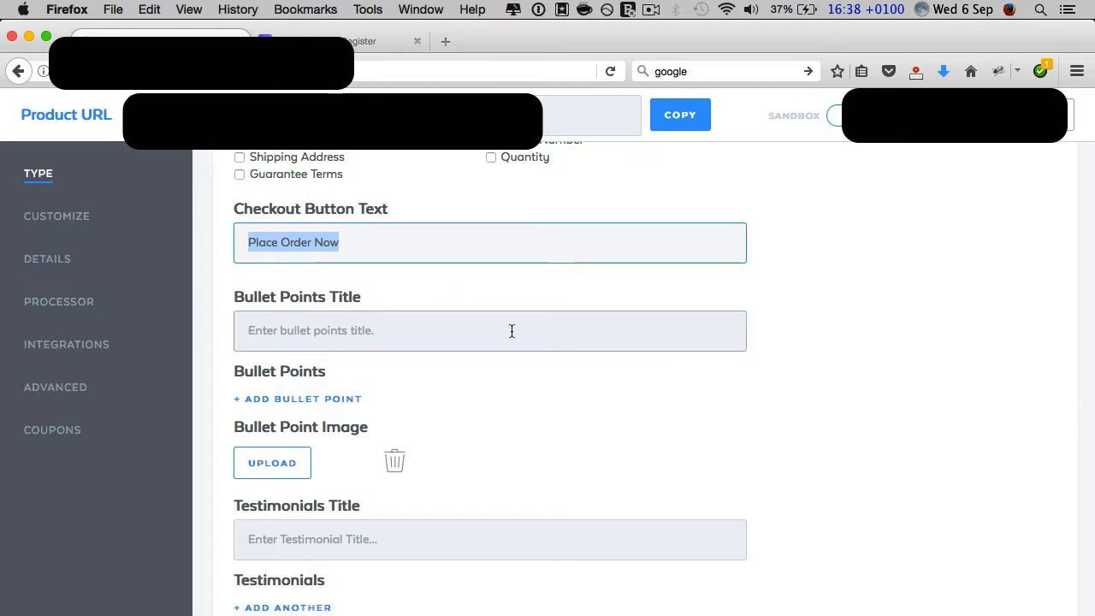
scroll(511, 330, down, 2)
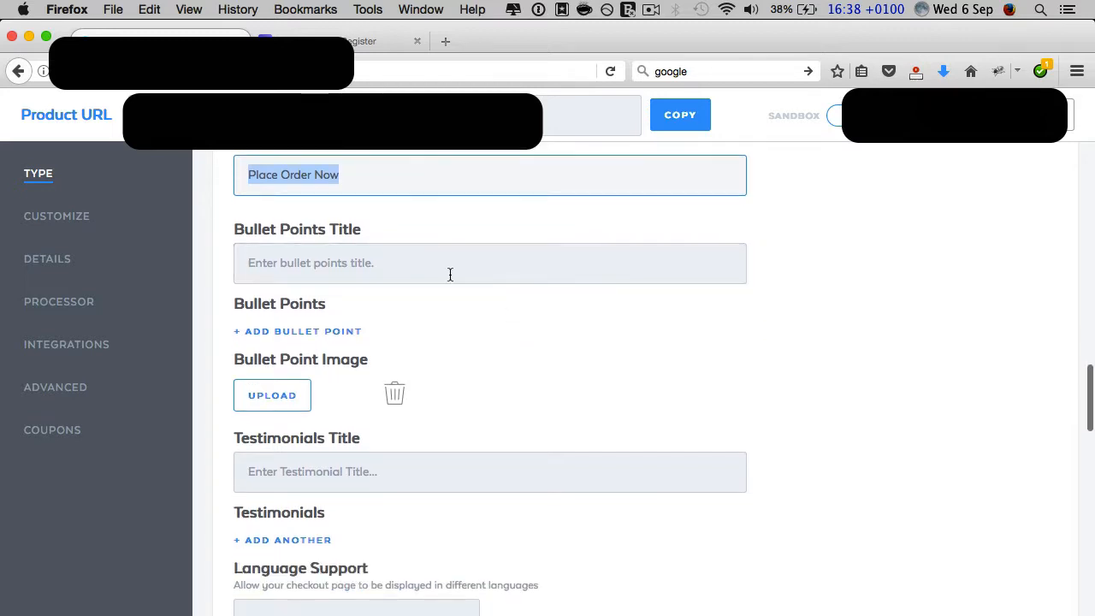
click(448, 272)
scroll(516, 328, down, 1)
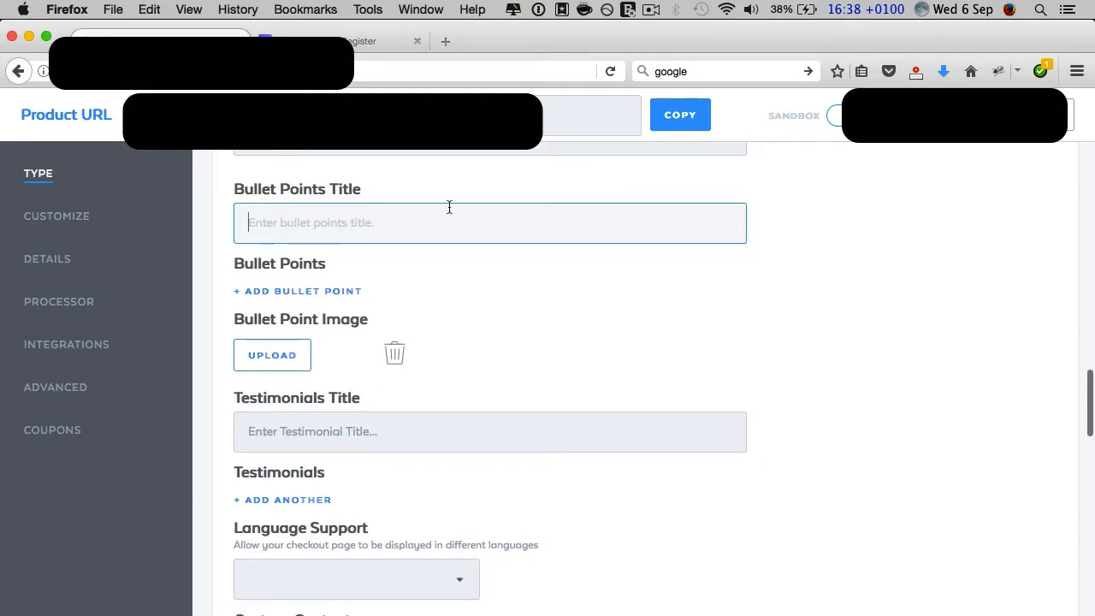
scroll(491, 306, down, 1)
click(325, 265)
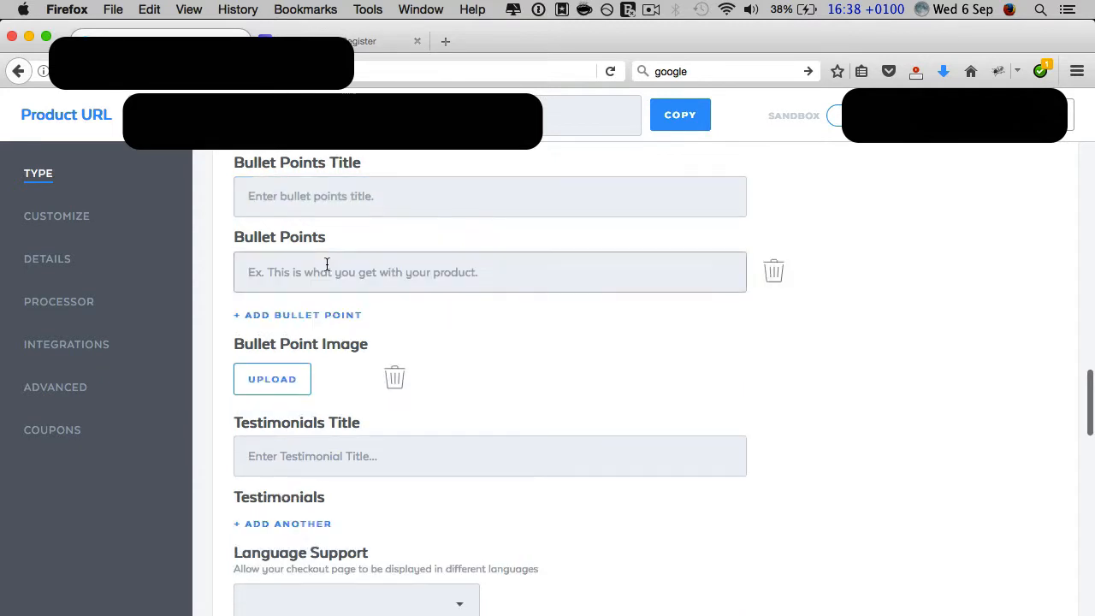
click(773, 274)
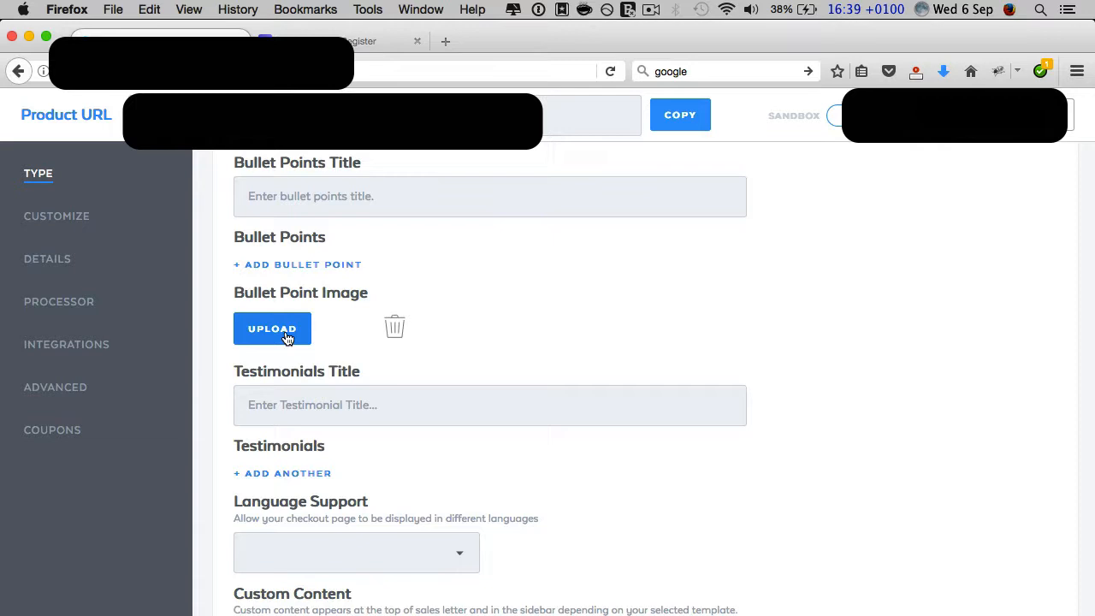
Step: Add an empty testimonial entry to preview its fields, delete it, and look over the custom content editor
scroll(576, 337, down, 3)
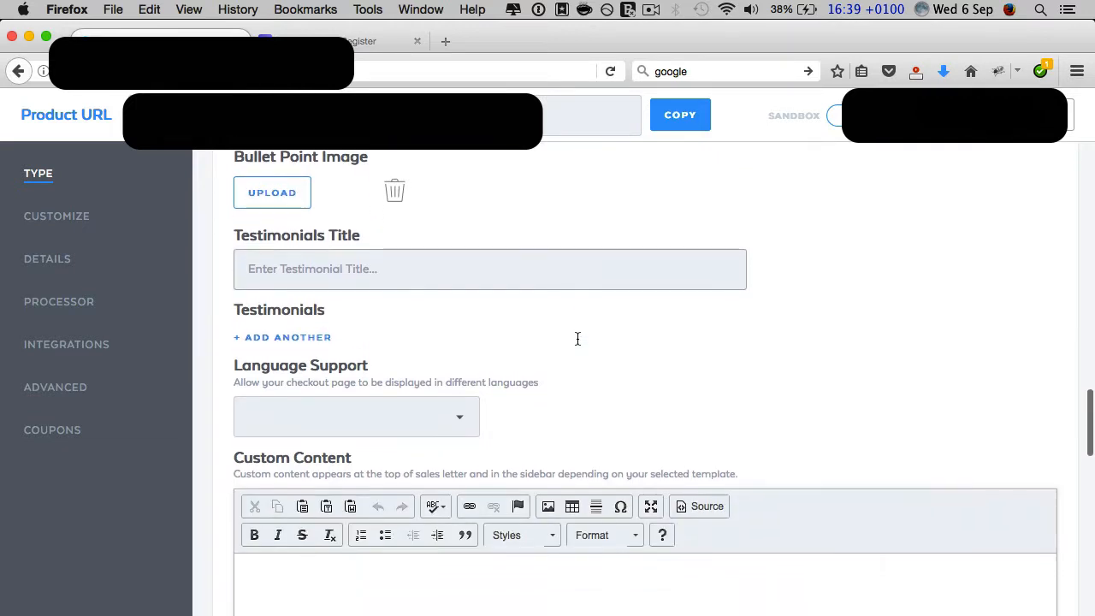
click(378, 267)
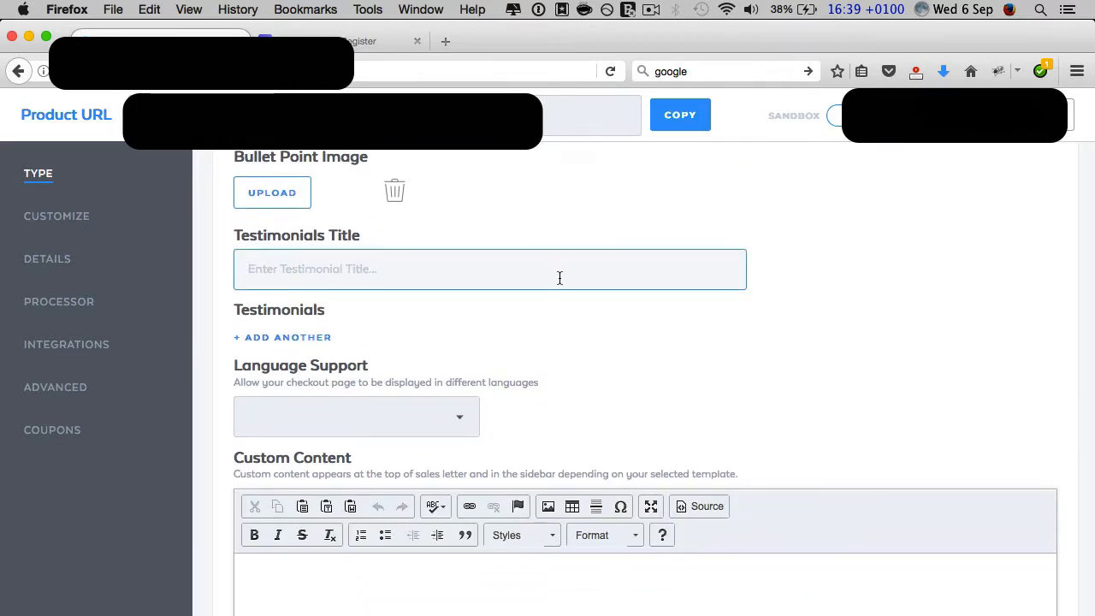
scroll(559, 276, down, 1)
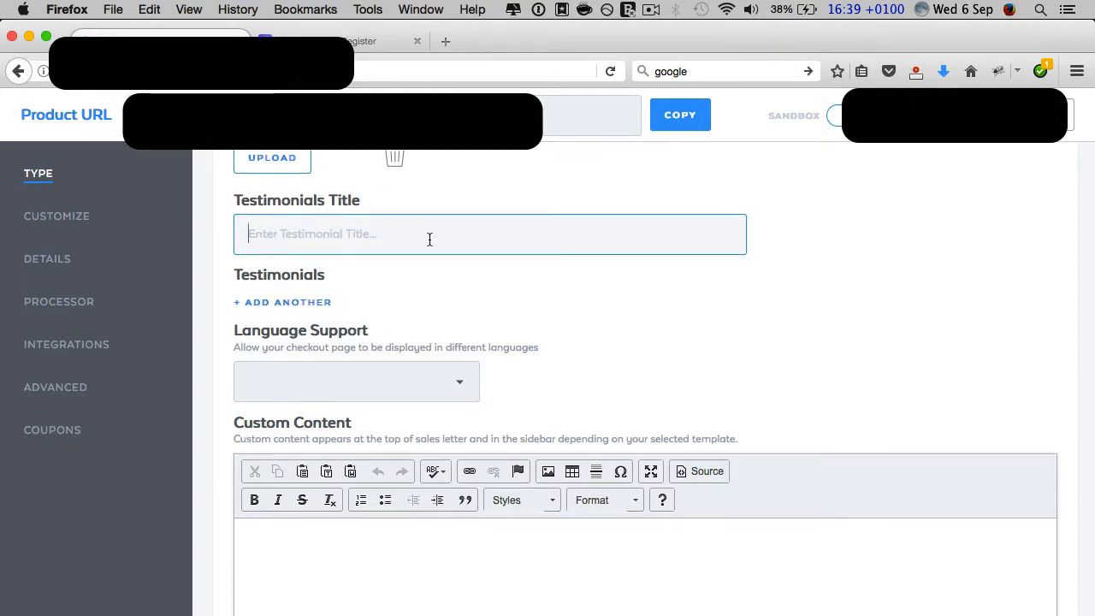
click(298, 302)
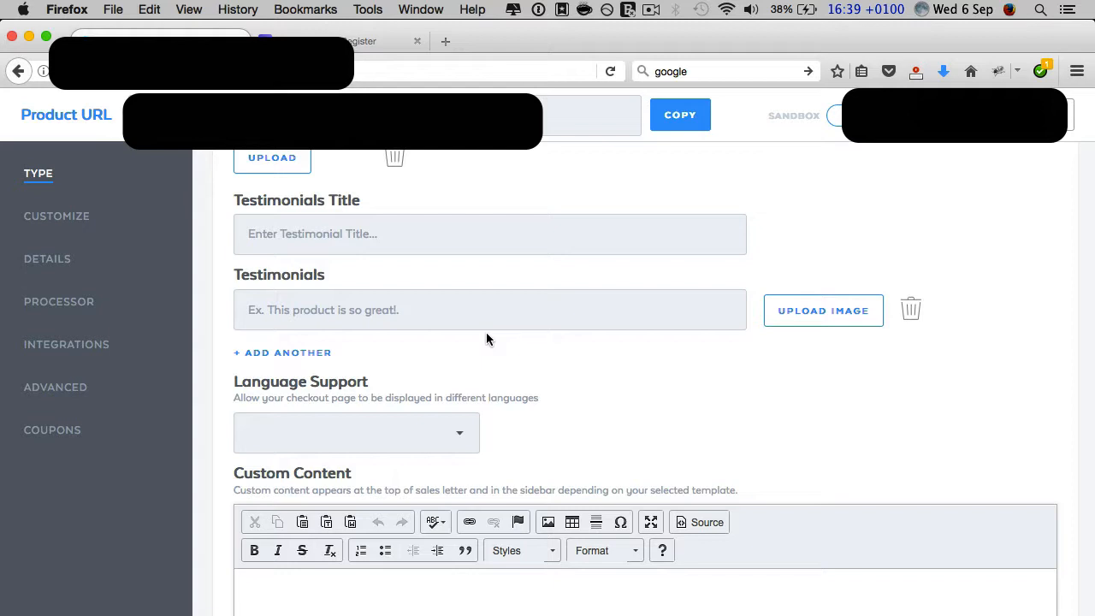
click(909, 310)
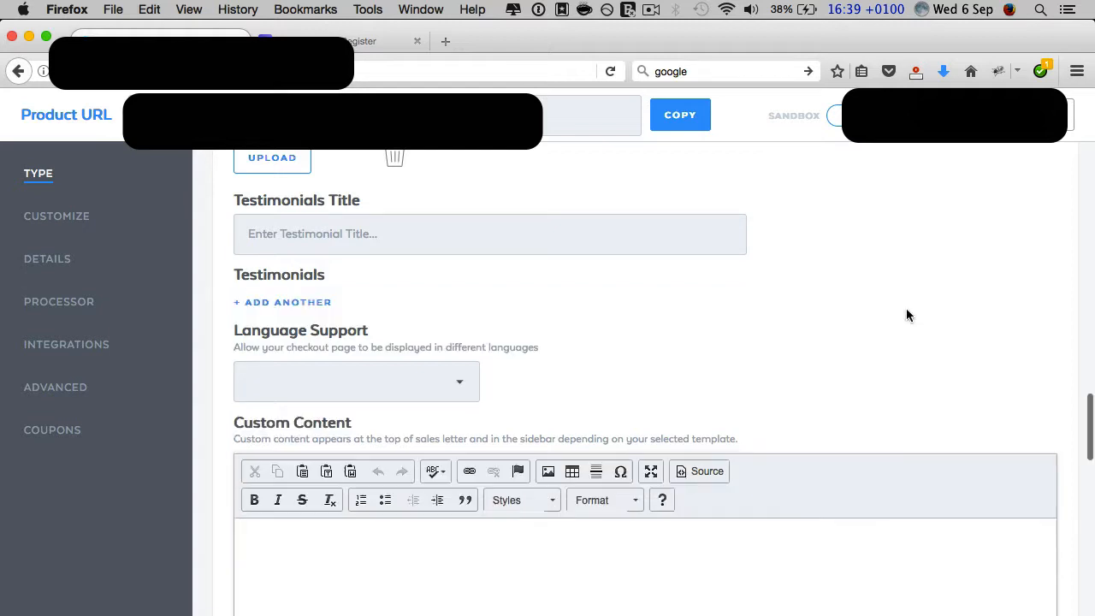
scroll(677, 306, down, 1)
scroll(677, 307, down, 5)
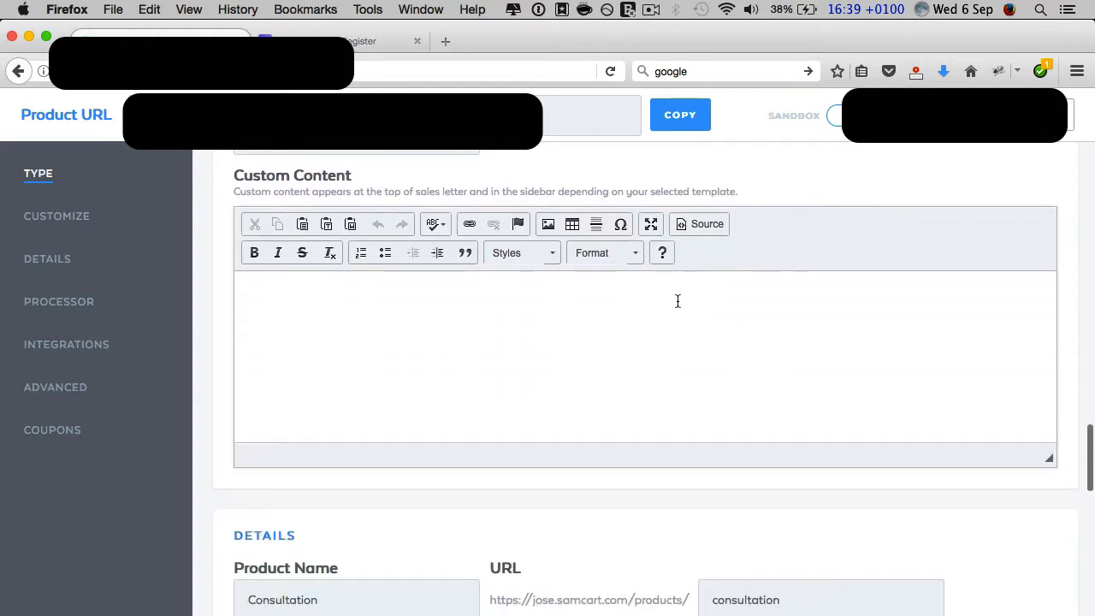
click(497, 357)
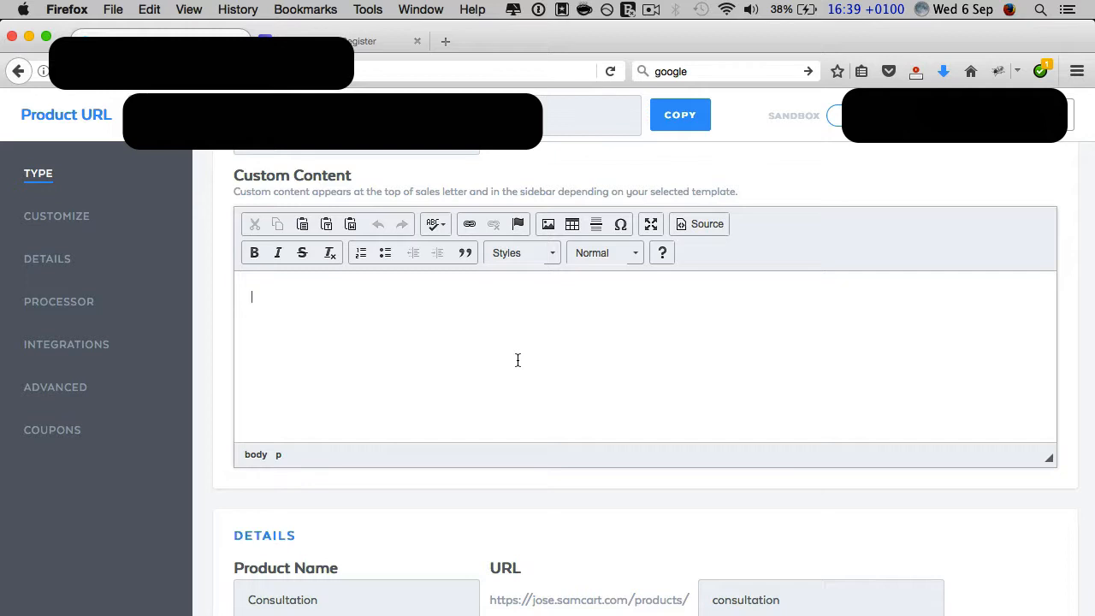
Step: Upload ebook-528463_1280.jpg as the product image in the Consultation product's details
scroll(488, 340, down, 5)
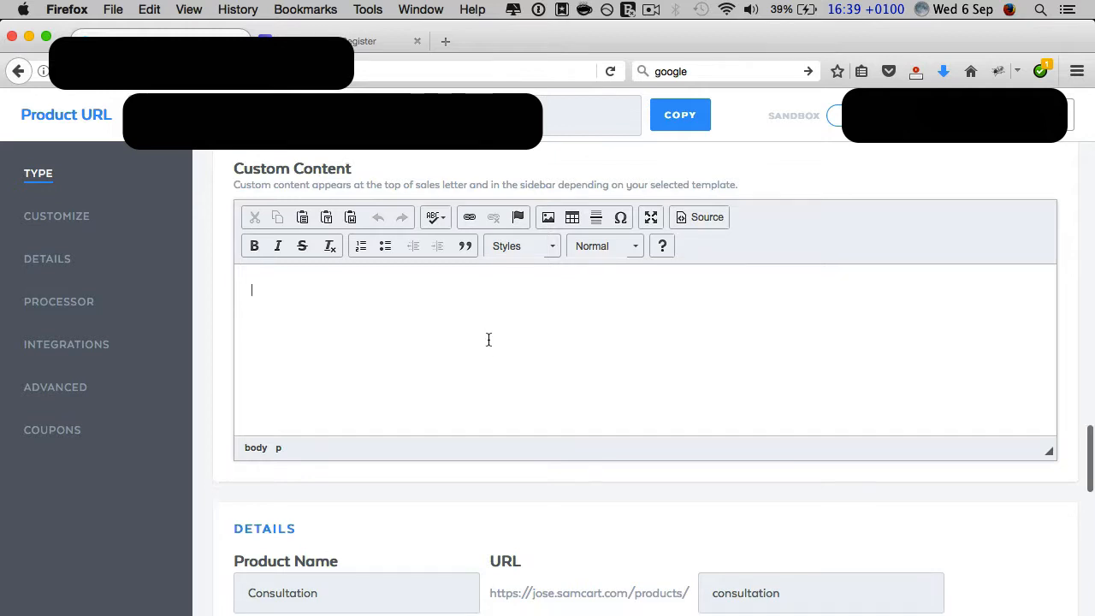
scroll(488, 340, down, 1)
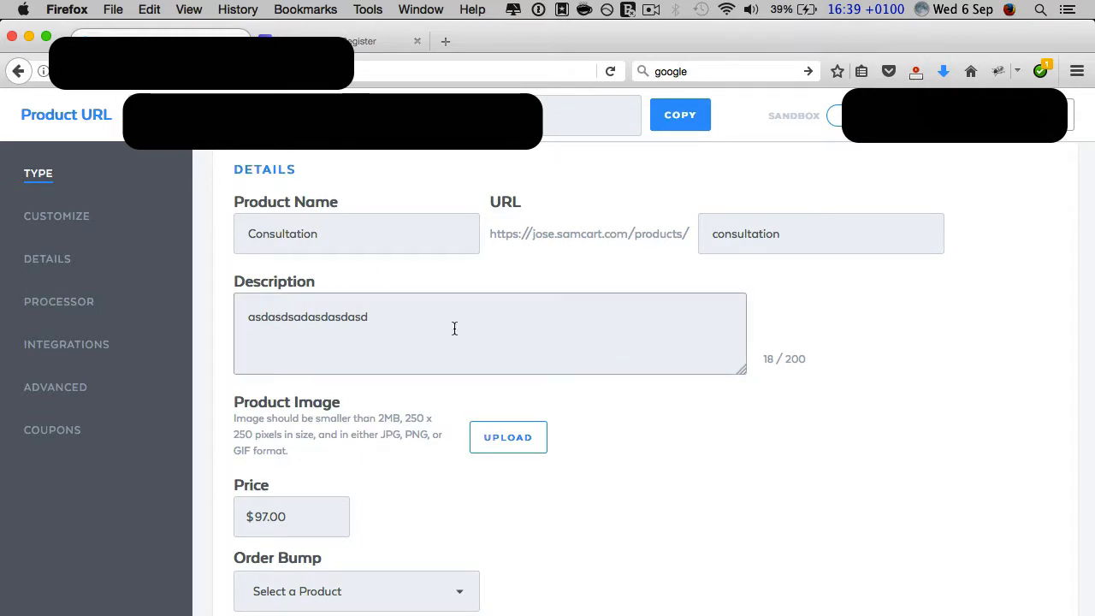
click(525, 444)
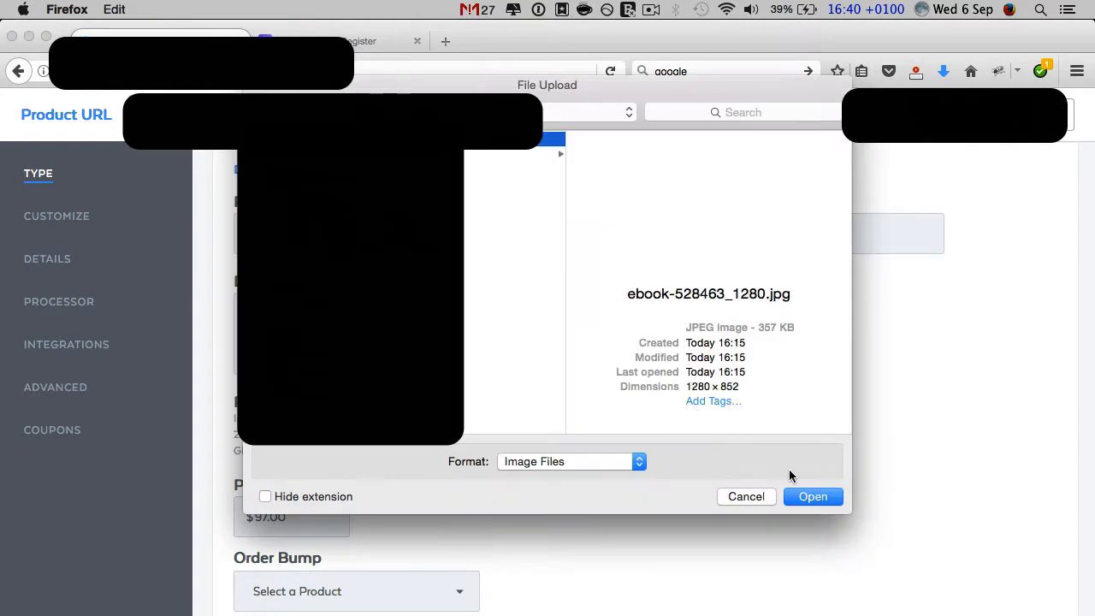
click(814, 496)
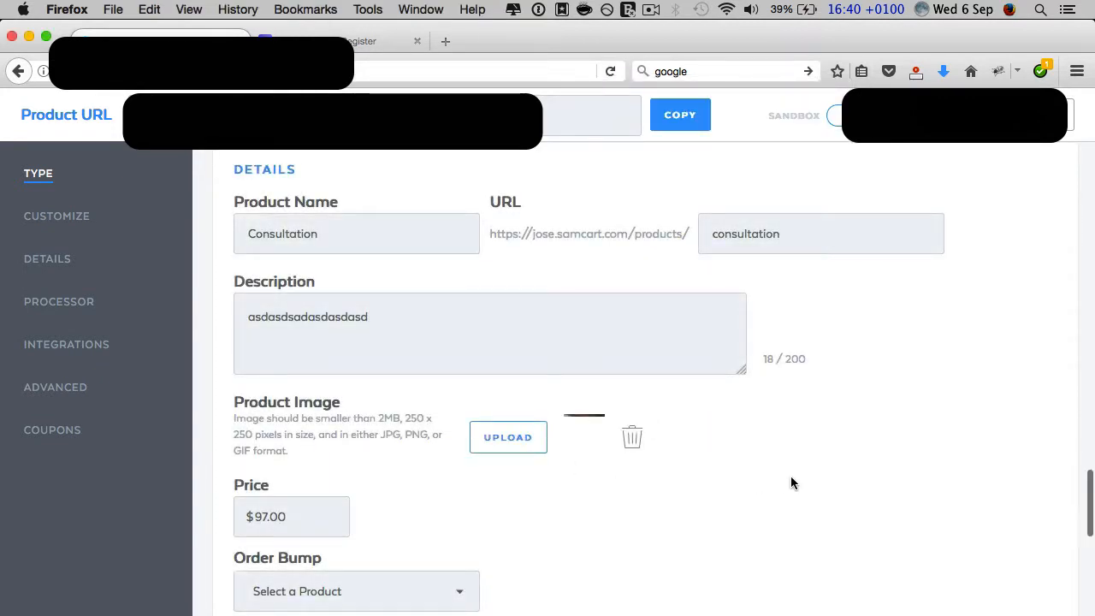
scroll(790, 475, down, 3)
scroll(738, 429, down, 1)
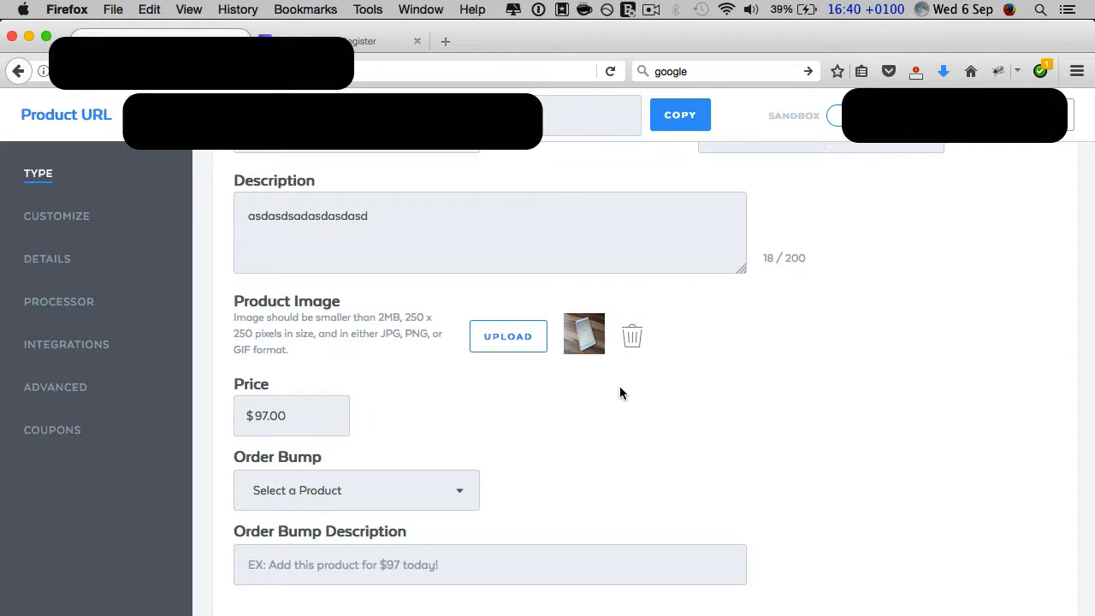
Step: Check the order bump product selection for Consultation and save the product changes
scroll(619, 393, down, 1)
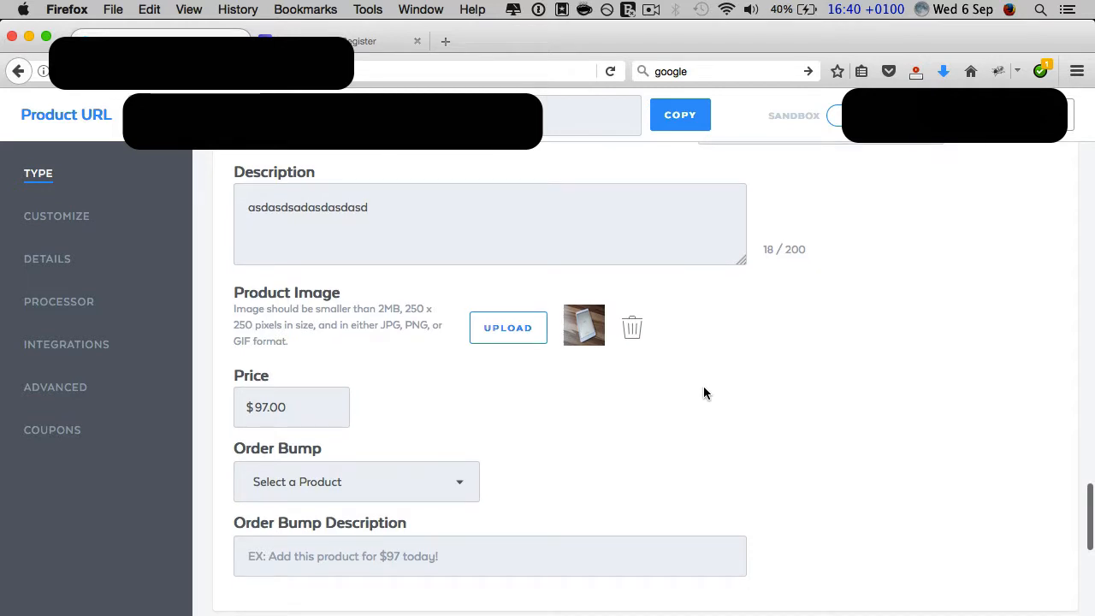
scroll(709, 368, down, 5)
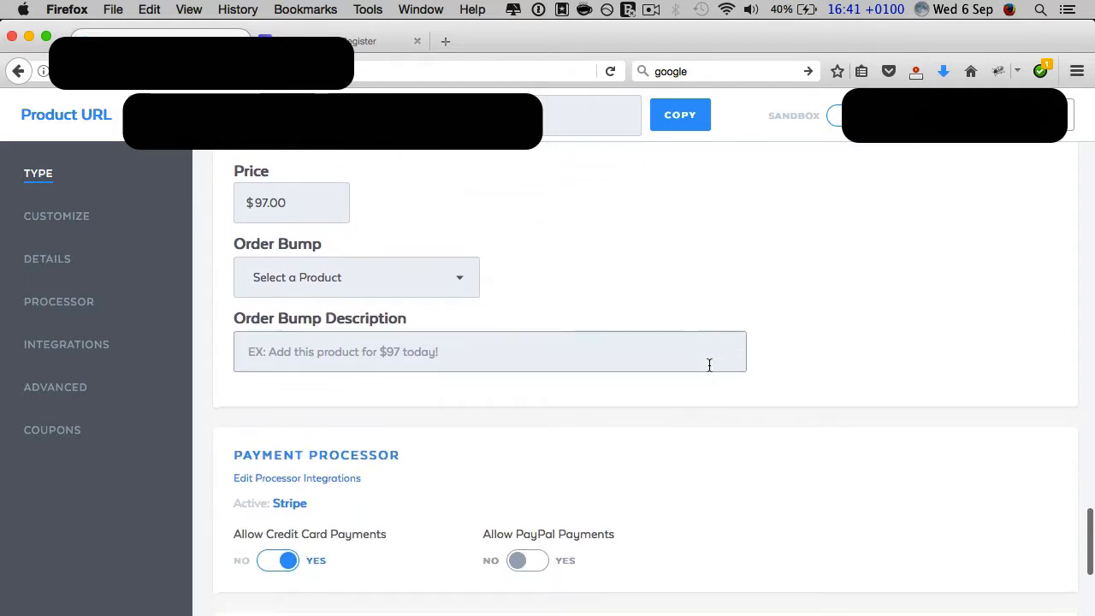
click(313, 265)
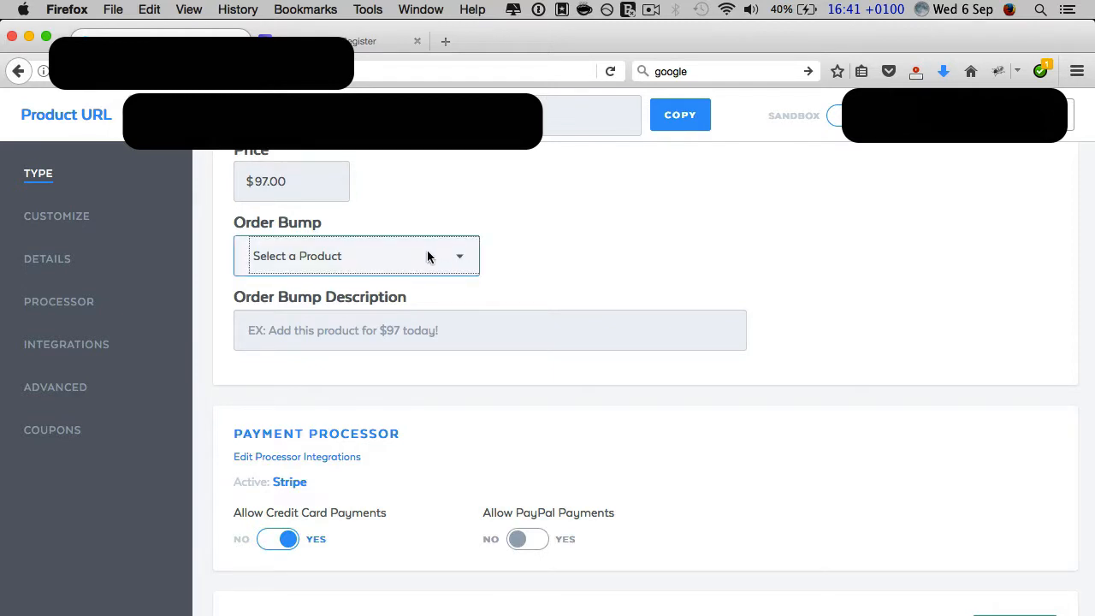
scroll(539, 283, up, 1)
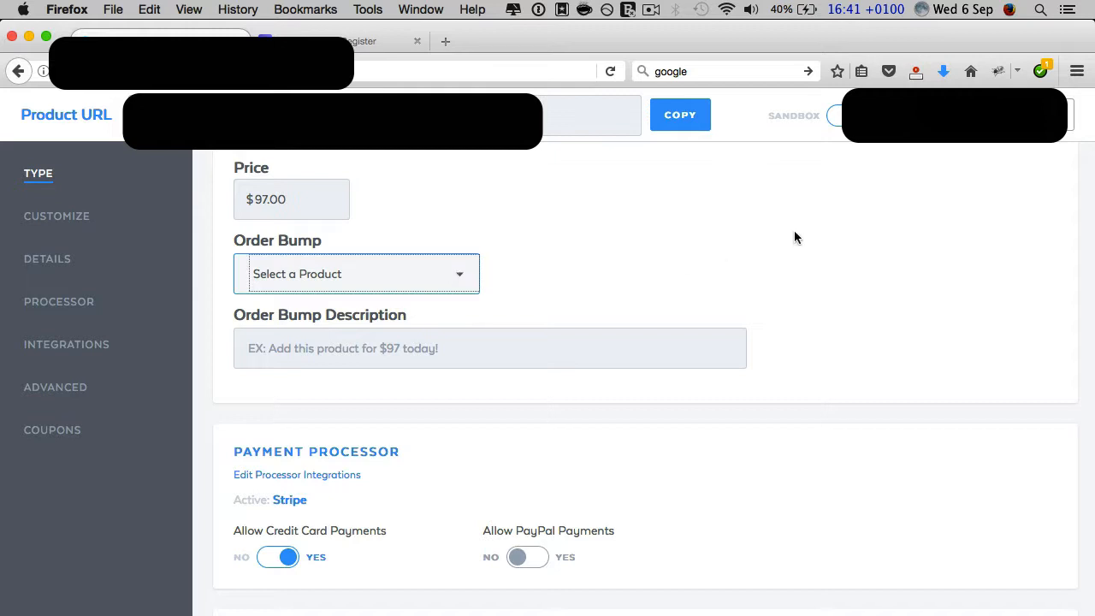
click(996, 115)
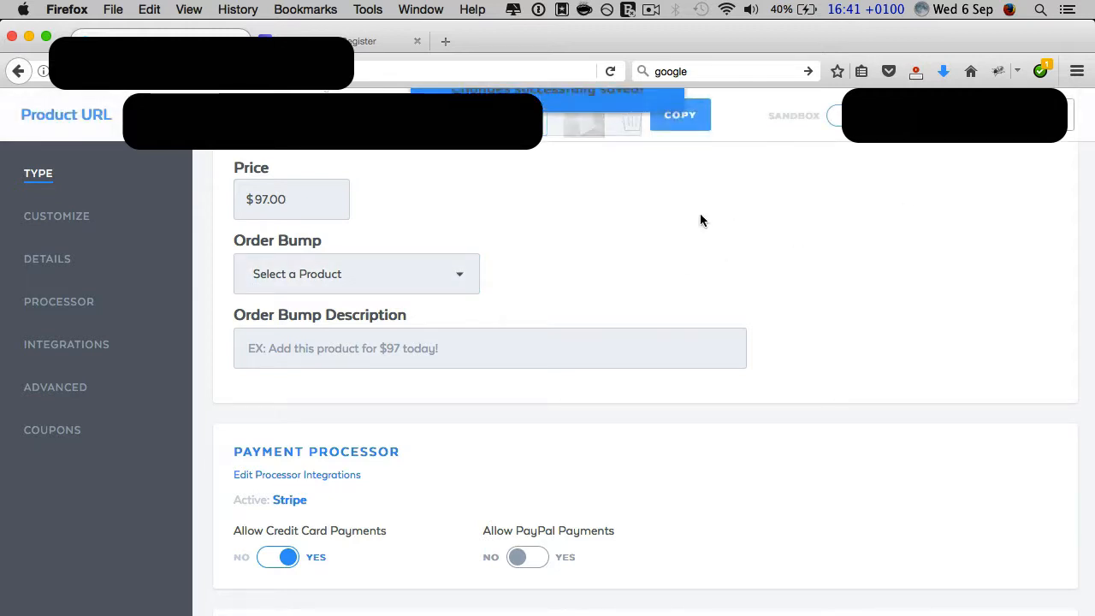
Step: Return to the product list and start a new product with its name field ready for entry
scroll(699, 221, up, 20)
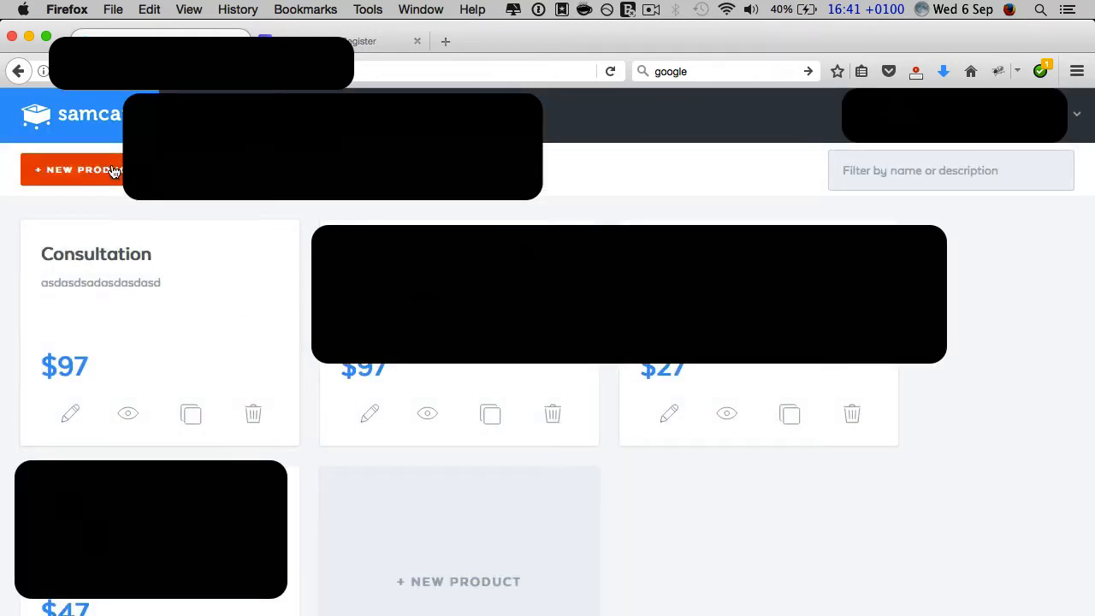
click(111, 170)
click(444, 254)
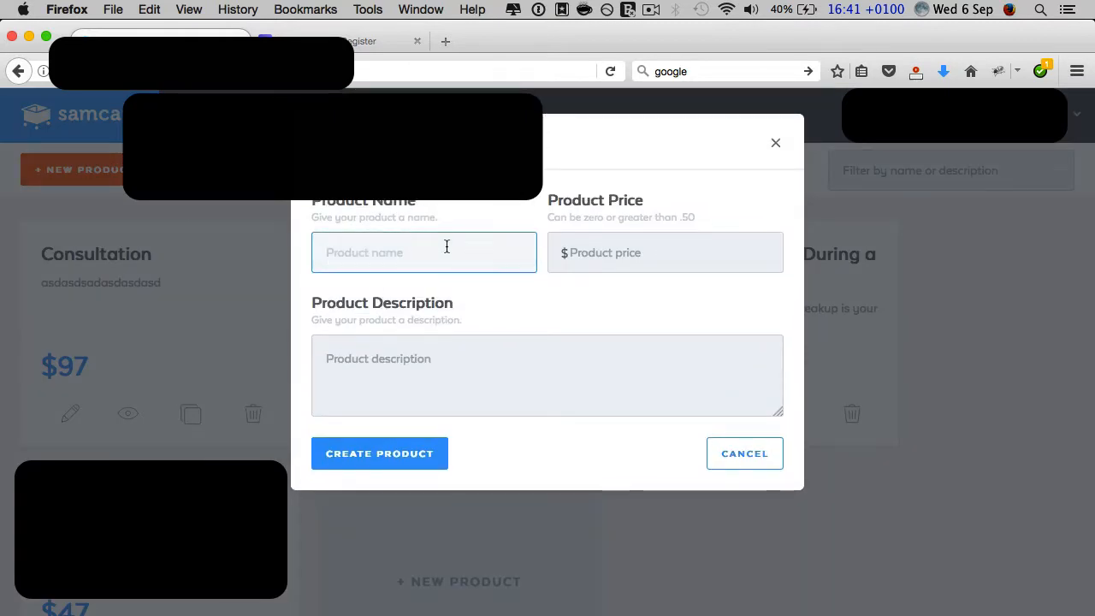
text(Order Buy)
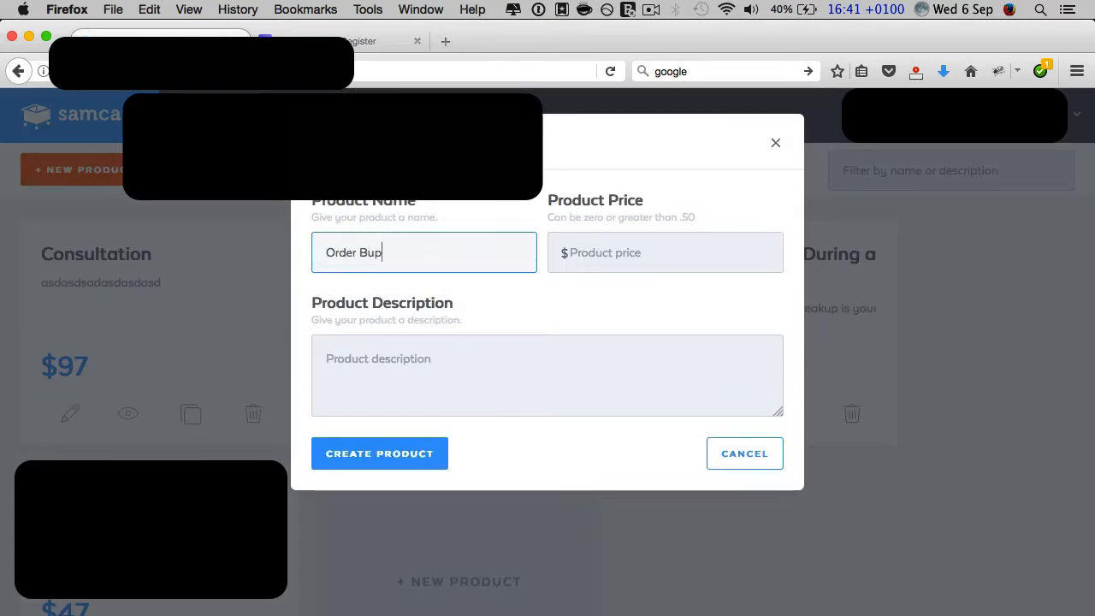
key(BackSpace)
key(BackSpace)
key(BackSpace)
key(BackSpace)
key(BackSpace)
key(BackSpace)
key(BackSpace)
key(BackSpace)
key(BackSpace)
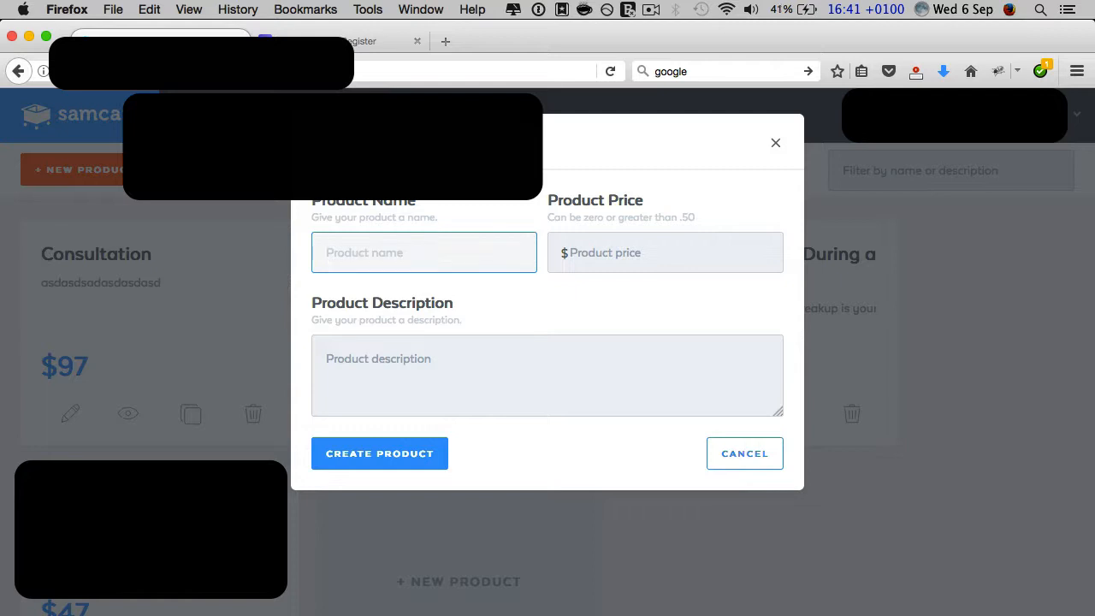
Step: Create a product named Fitting Service priced at $97 with the placeholder description adasdsadsad, and save it
text(Fitting Service)
click(655, 254)
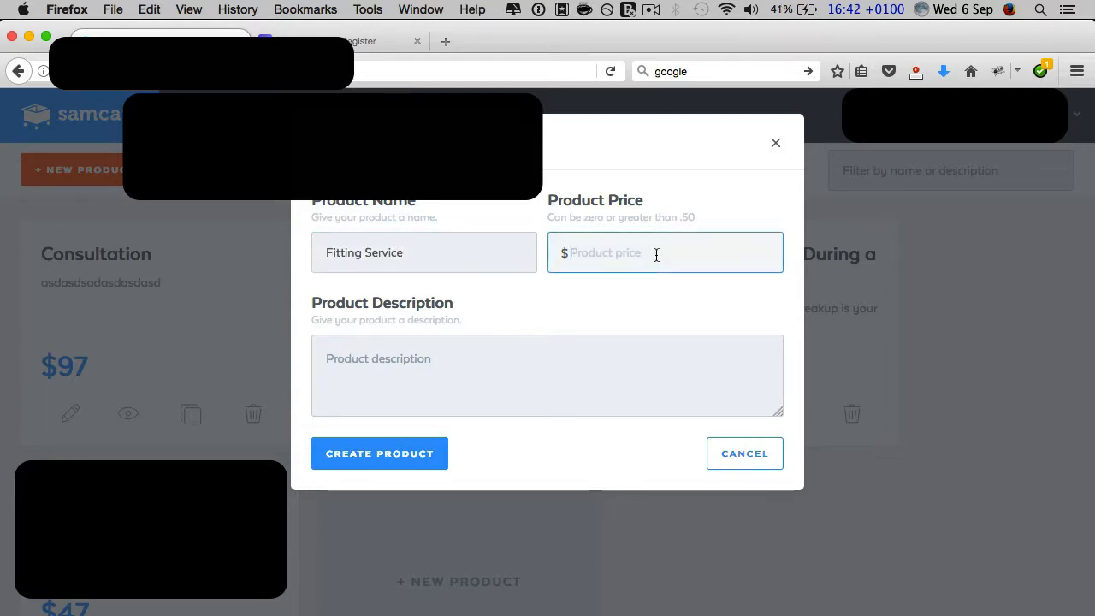
text(97)
click(572, 362)
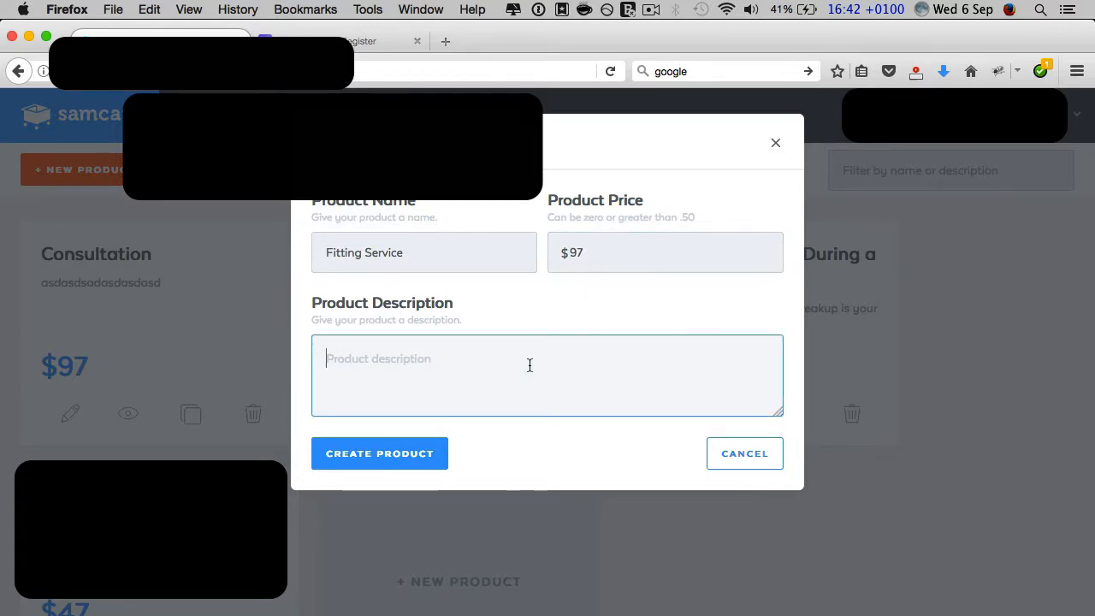
text(adasdsadasd)
click(416, 458)
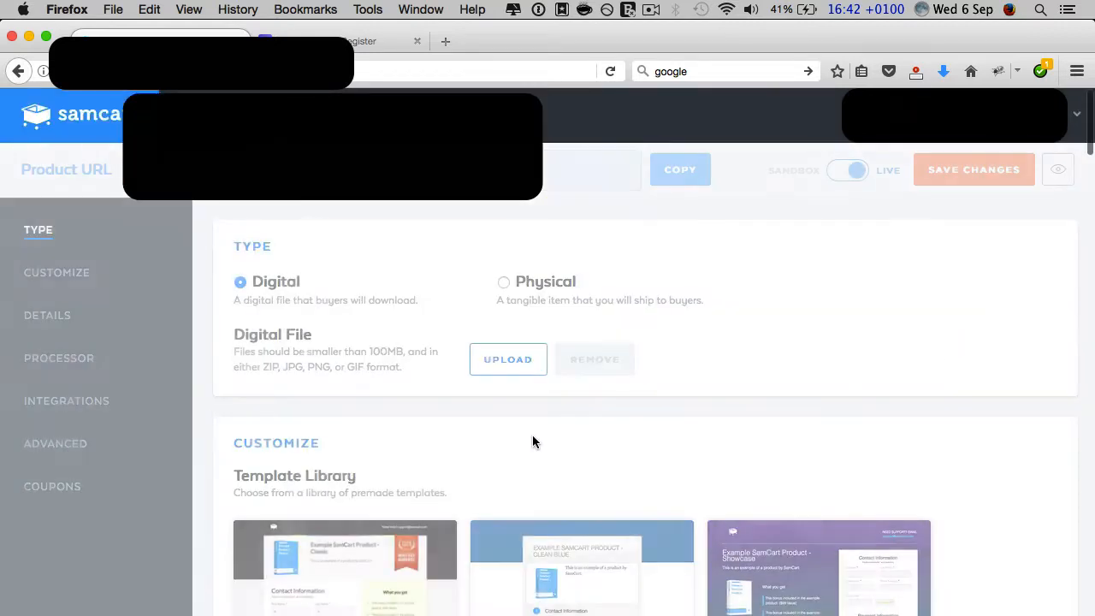
click(997, 174)
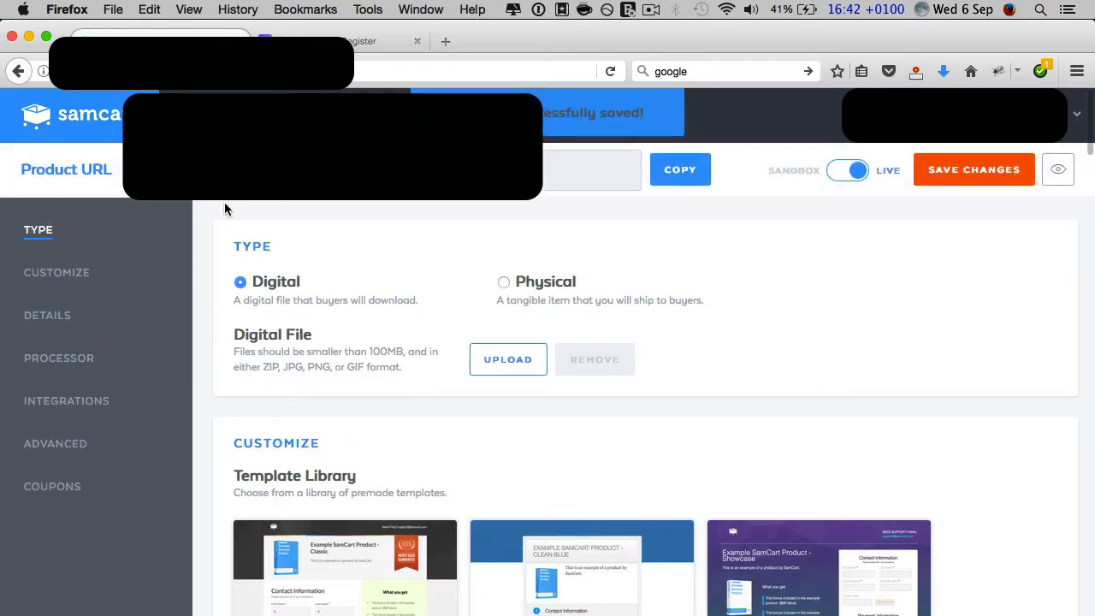
Step: Open the Consultation product for editing from the product list and change its product name to Lock
click(220, 115)
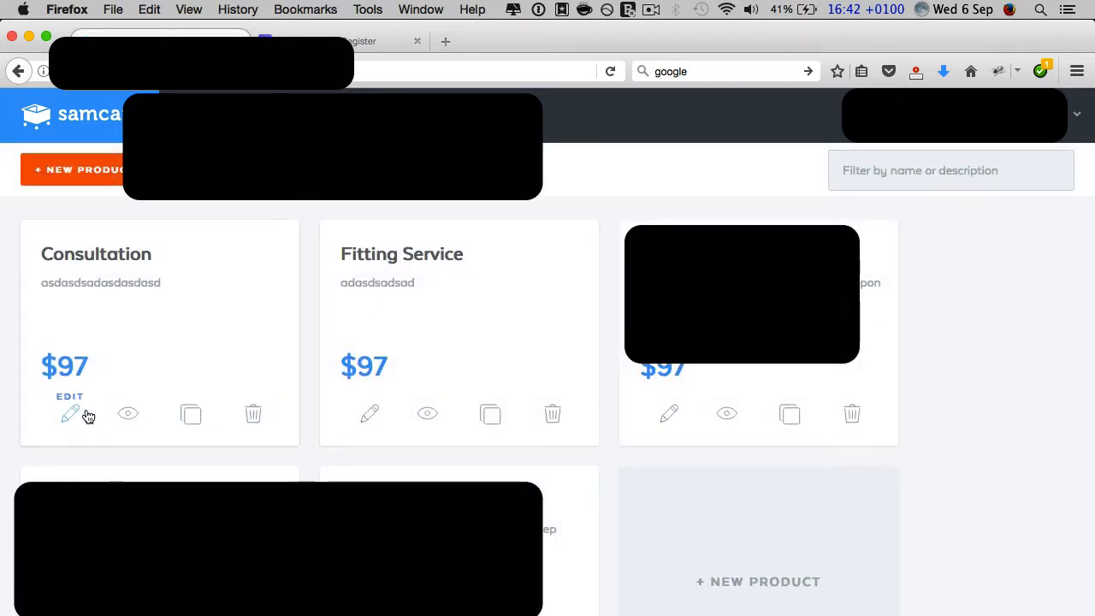
click(465, 381)
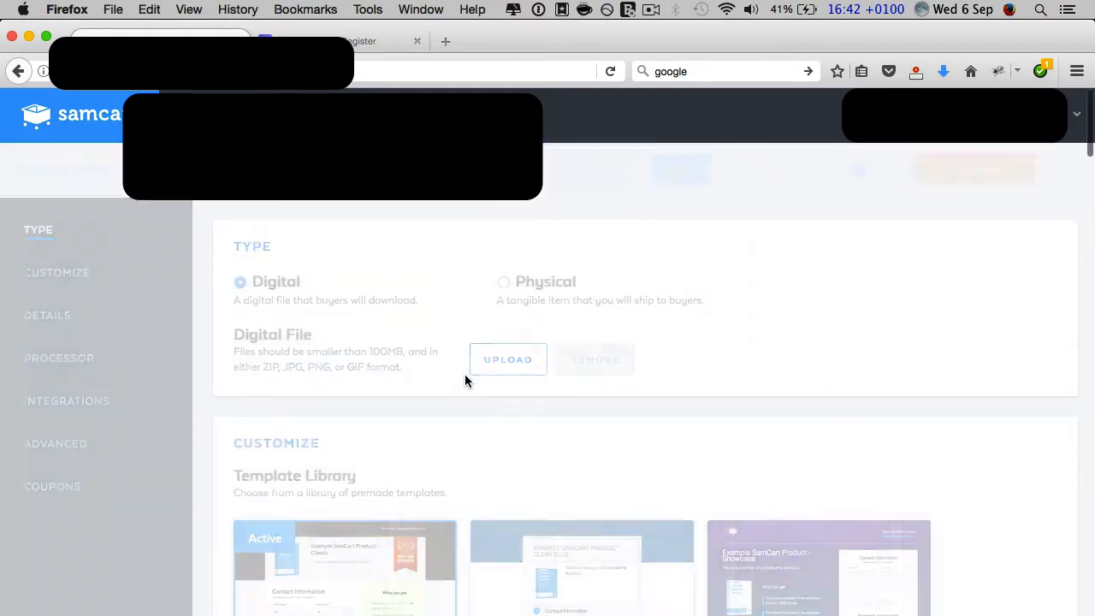
scroll(464, 381, down, 15)
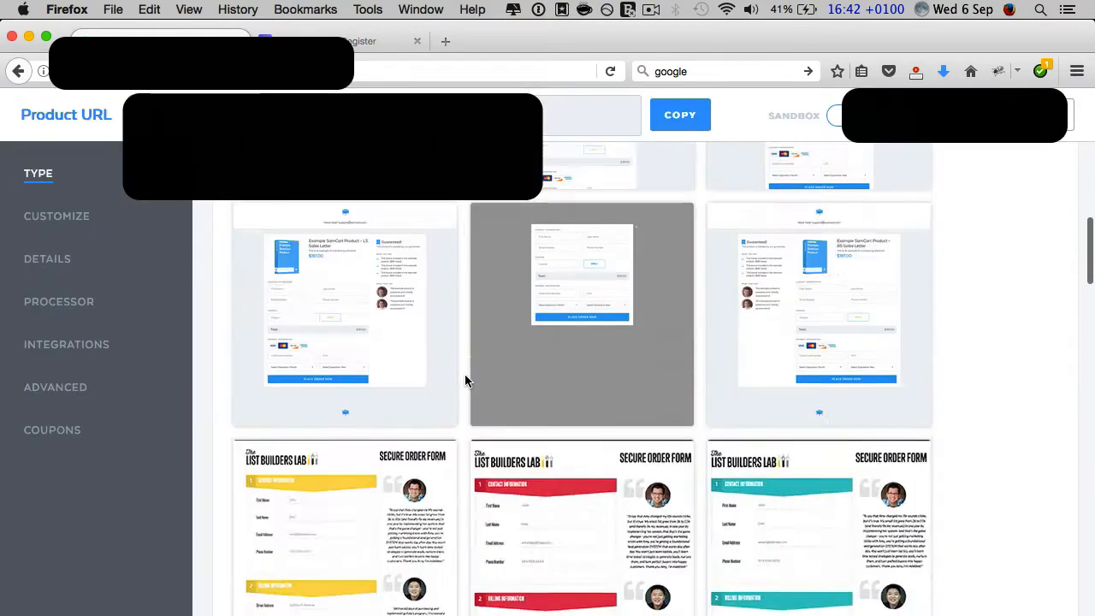
scroll(465, 380, down, 10)
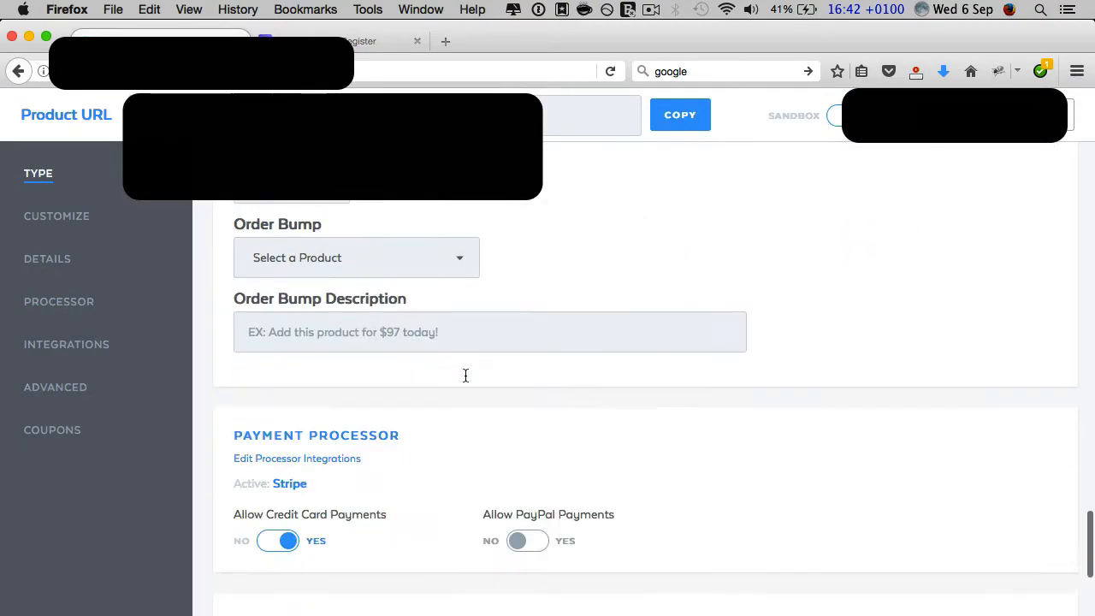
scroll(464, 381, up, 4)
scroll(465, 380, up, 6)
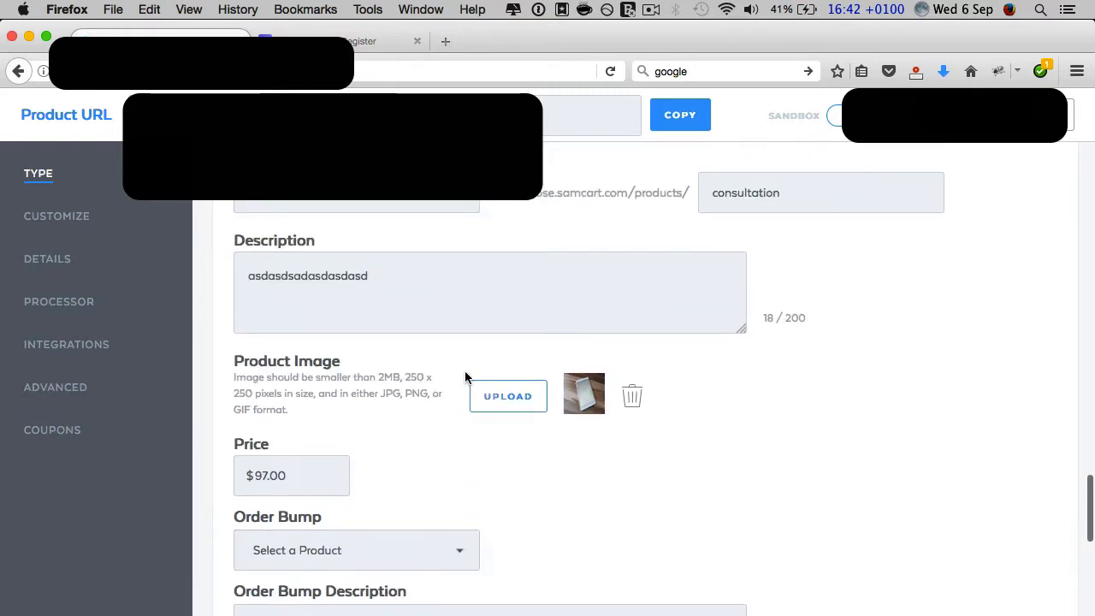
click(362, 263)
double_click(362, 263)
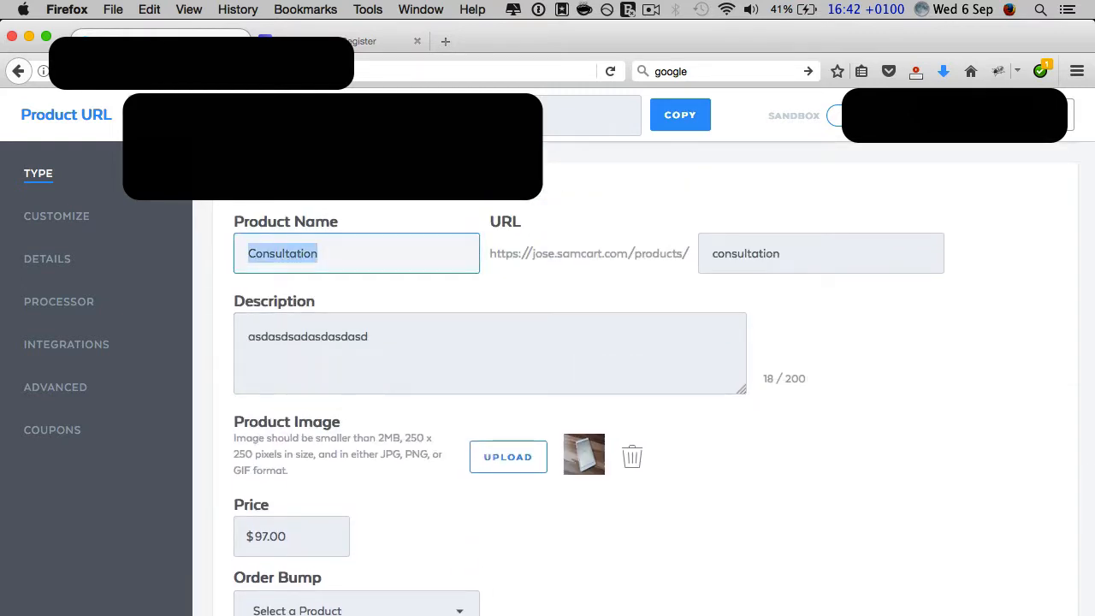
text(Lock)
Step: Enter 1 in the product's price and select Fitting Service as its order bump
scroll(254, 349, down, 3)
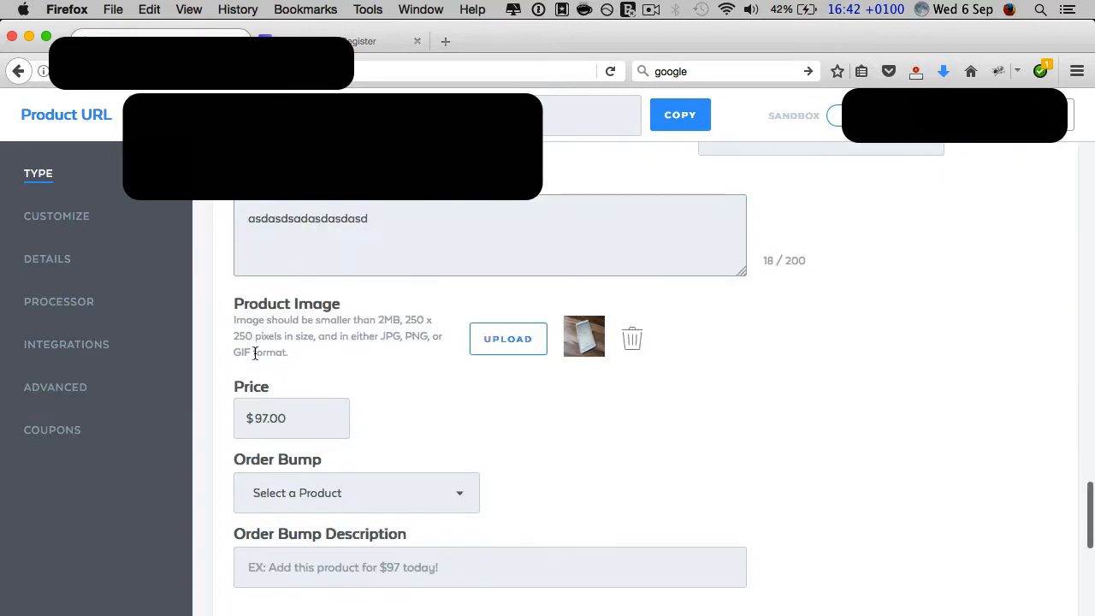
click(262, 416)
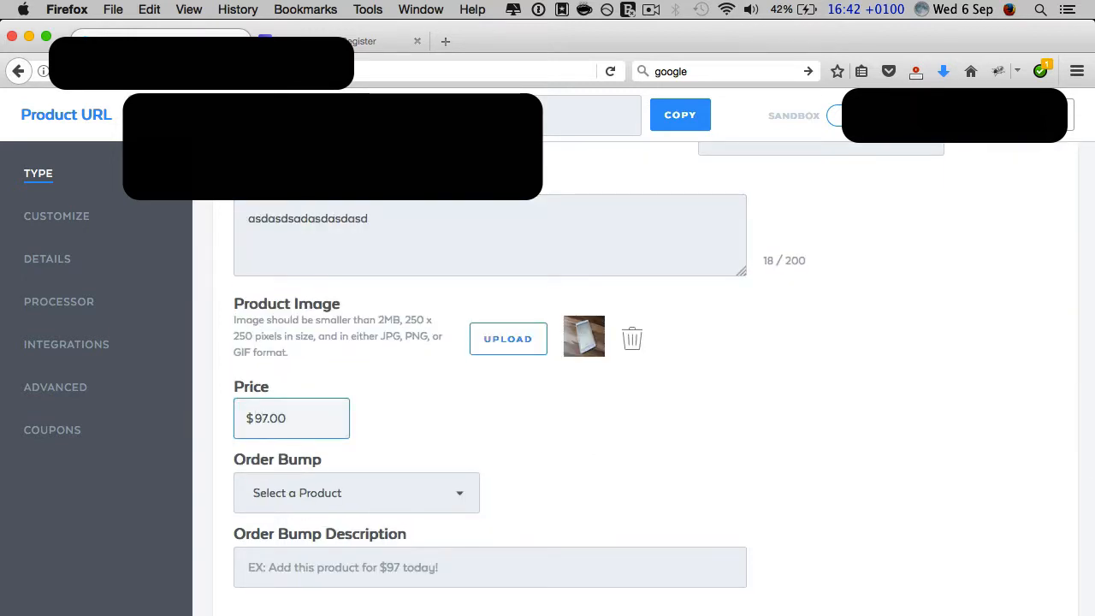
text(1)
scroll(626, 444, down, 5)
scroll(626, 444, up, 2)
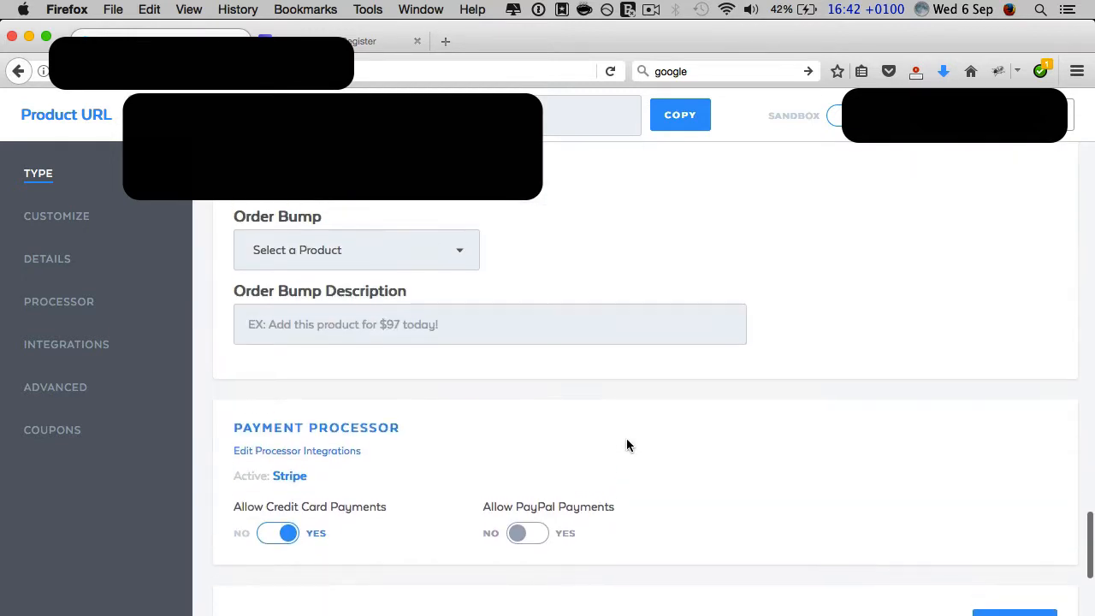
click(459, 256)
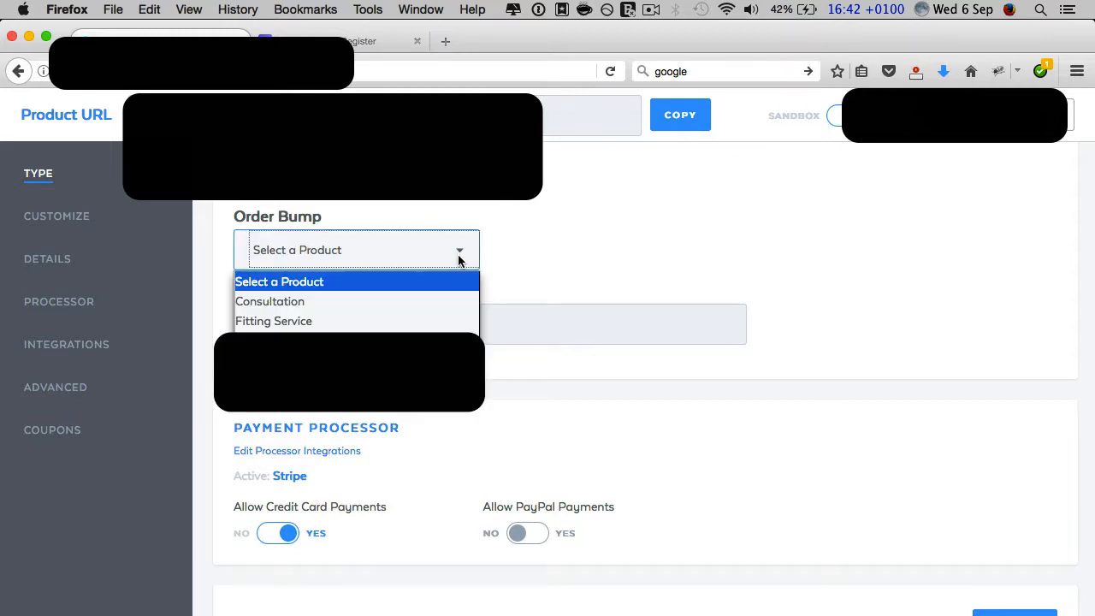
click(440, 321)
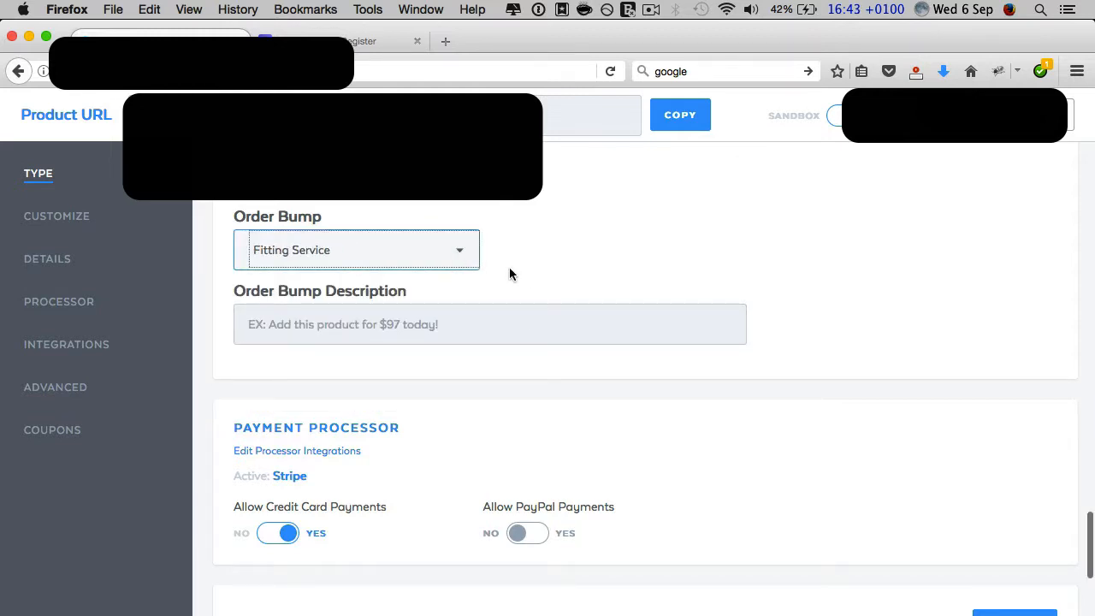
Step: Look over the payment processor, integrations and page URL settings, and enable the Terms & Conditions Checkbox
scroll(510, 271, down, 2)
scroll(509, 273, down, 4)
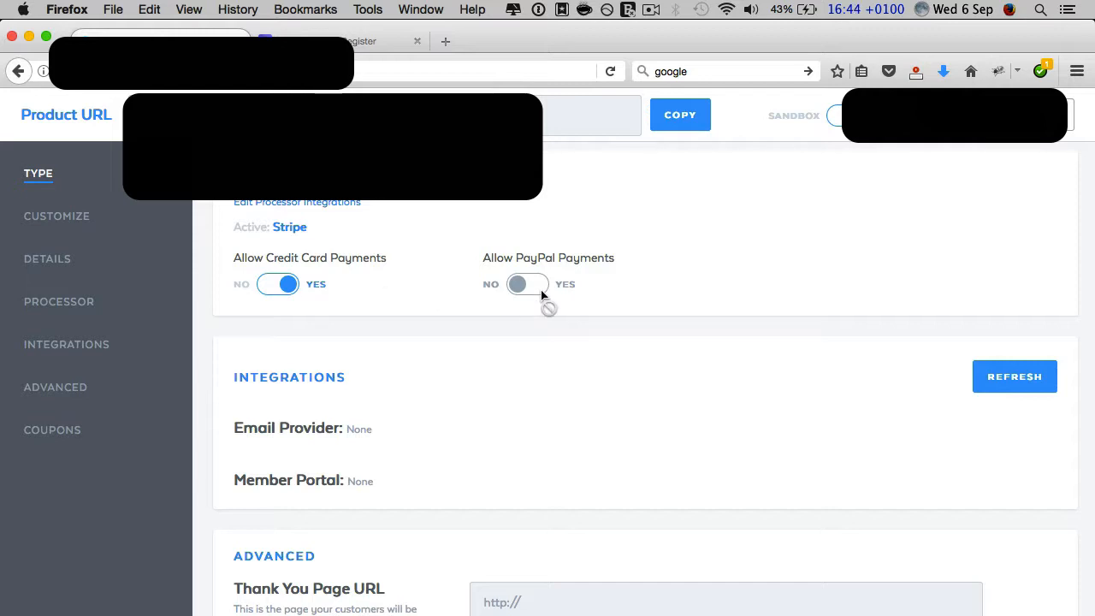
scroll(539, 368, down, 4)
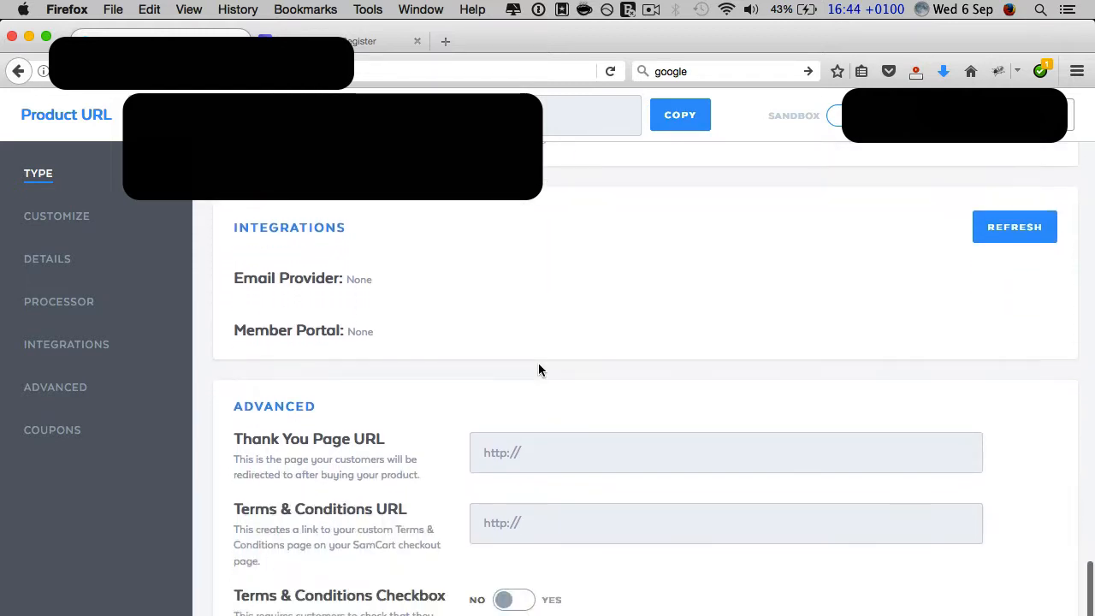
scroll(514, 338, down, 1)
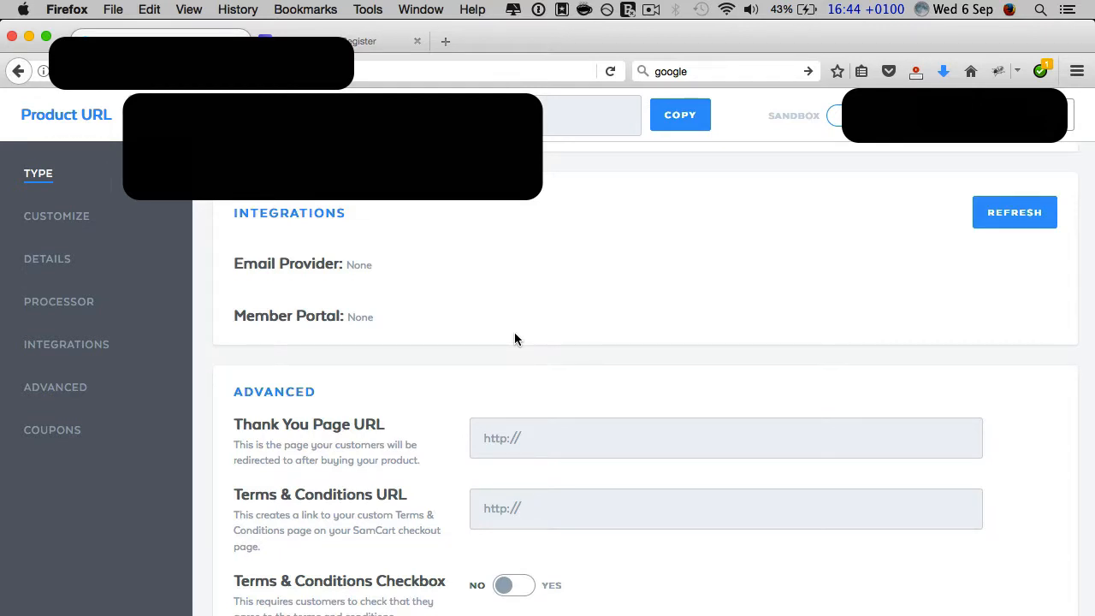
scroll(514, 339, down, 5)
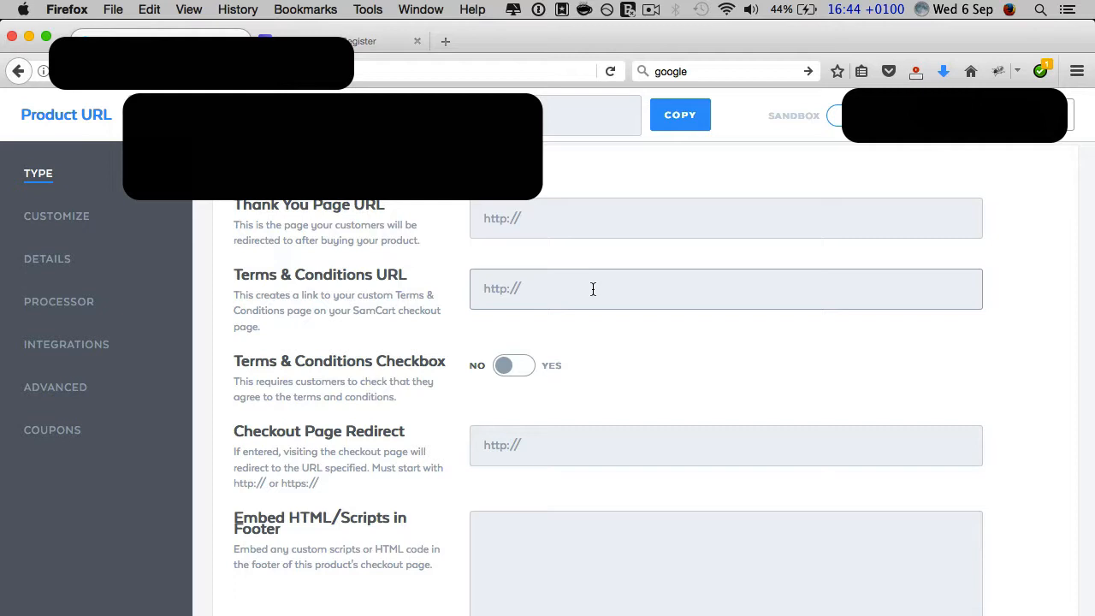
click(590, 290)
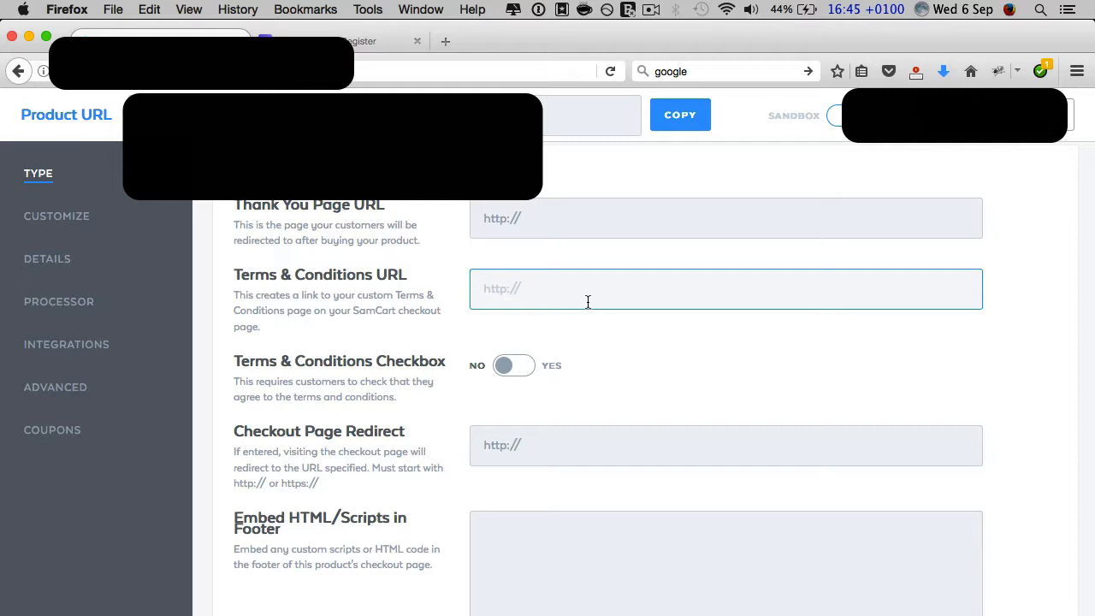
click(522, 368)
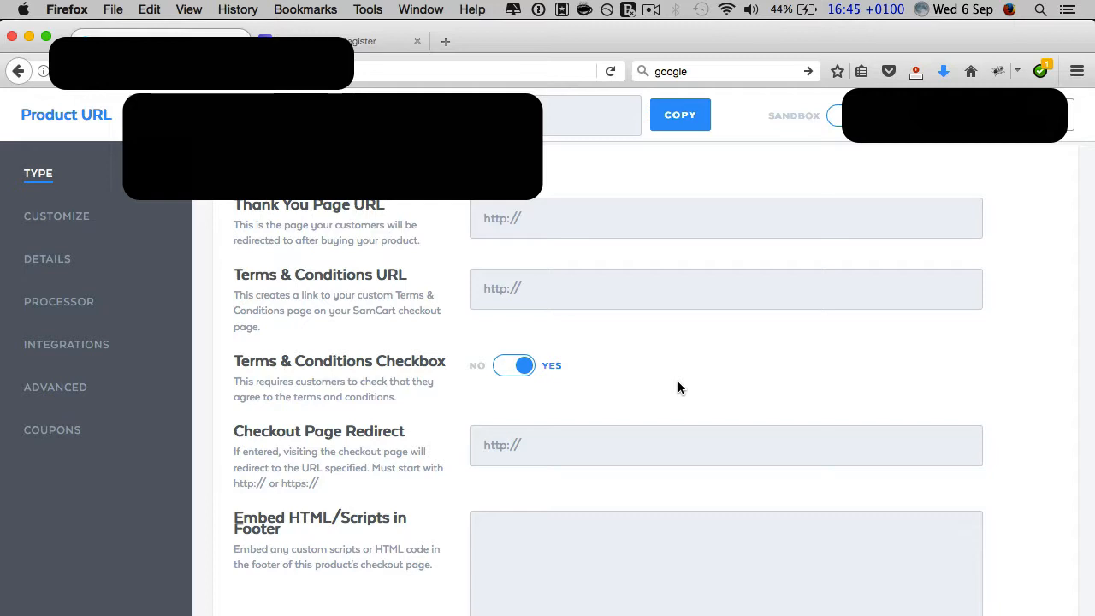
Step: Check the checkout page redirect and footer script fields, and allow coupons for the product
scroll(678, 382, down, 1)
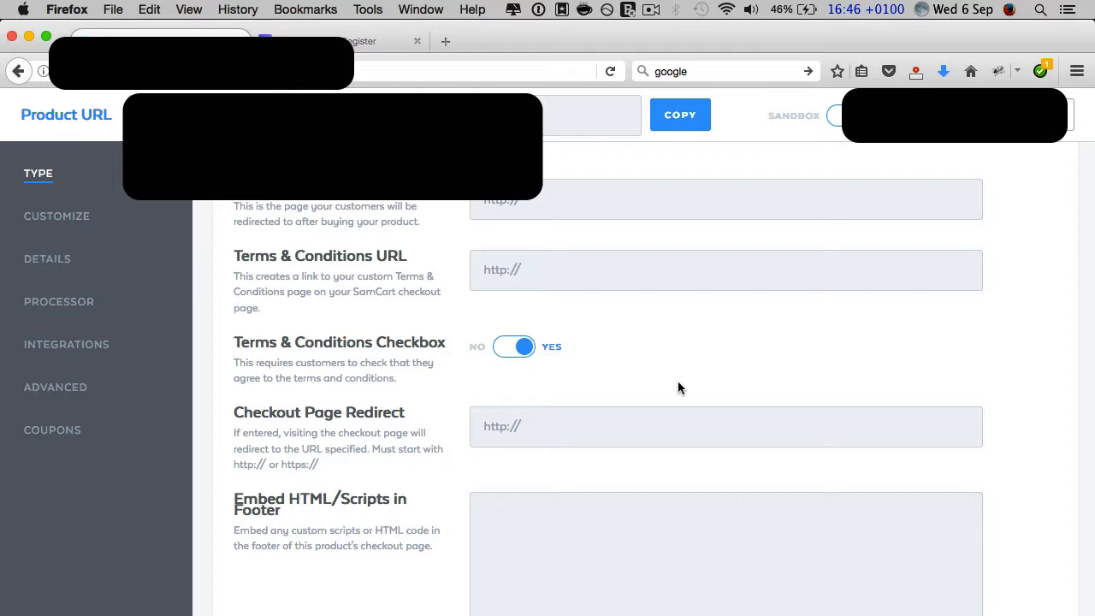
scroll(678, 387, down, 3)
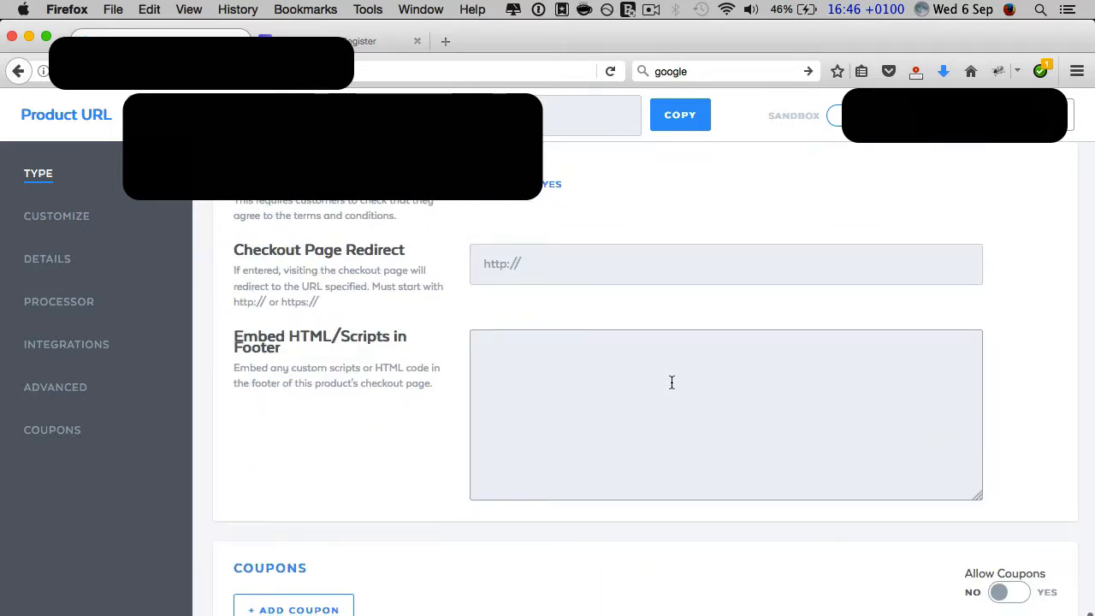
click(644, 385)
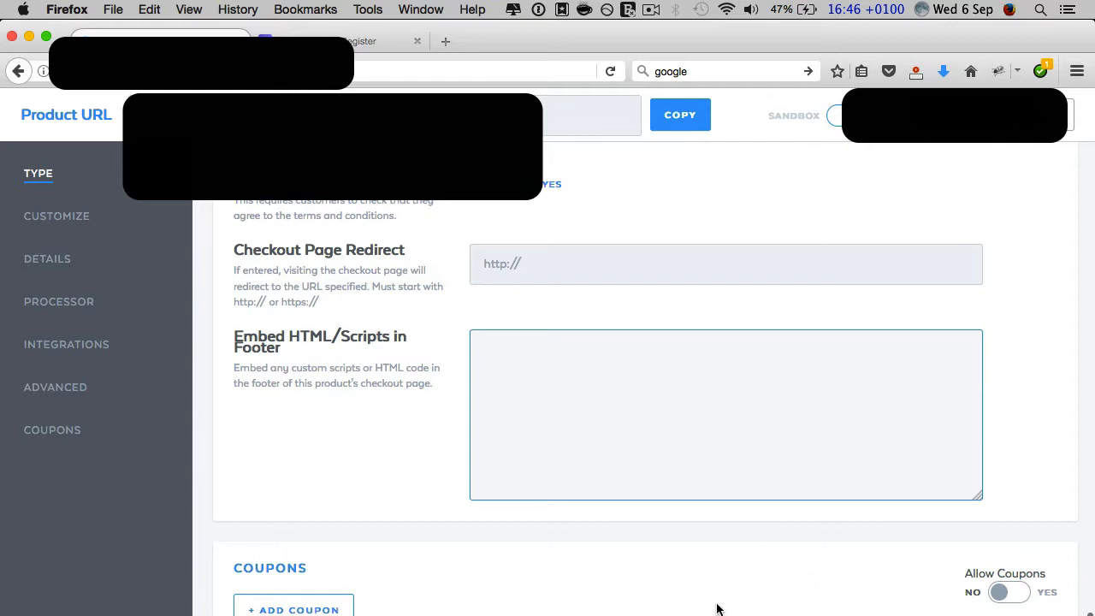
click(1007, 596)
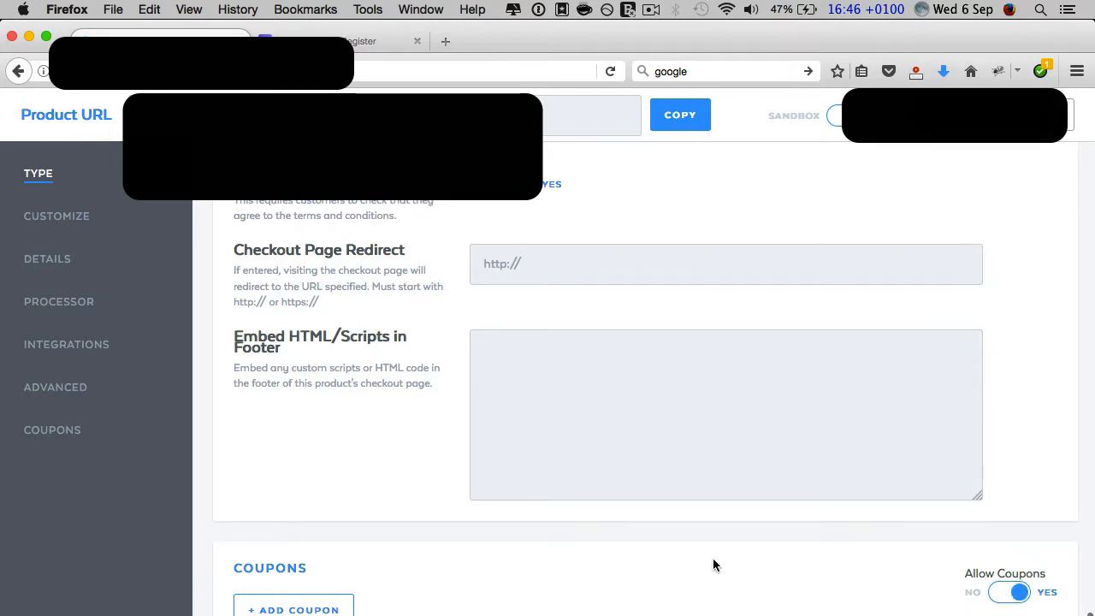
Step: Start a new coupon with code 10OFF, duration Apply Once and the placeholder description sdfdsfdsfdsfs
click(314, 609)
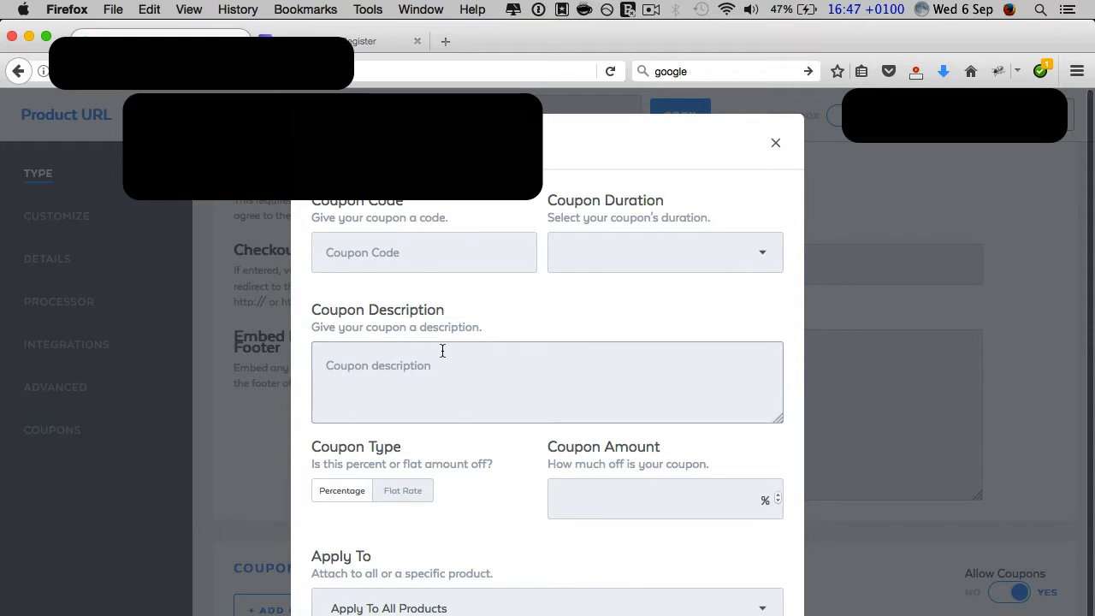
click(428, 257)
text(10)
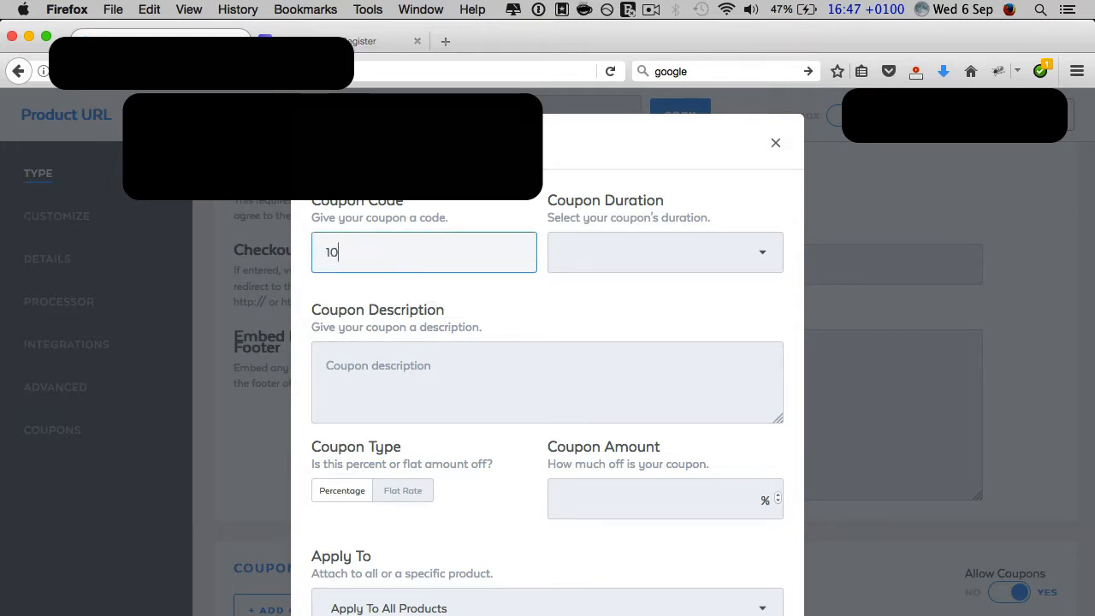
text(OFF)
click(658, 249)
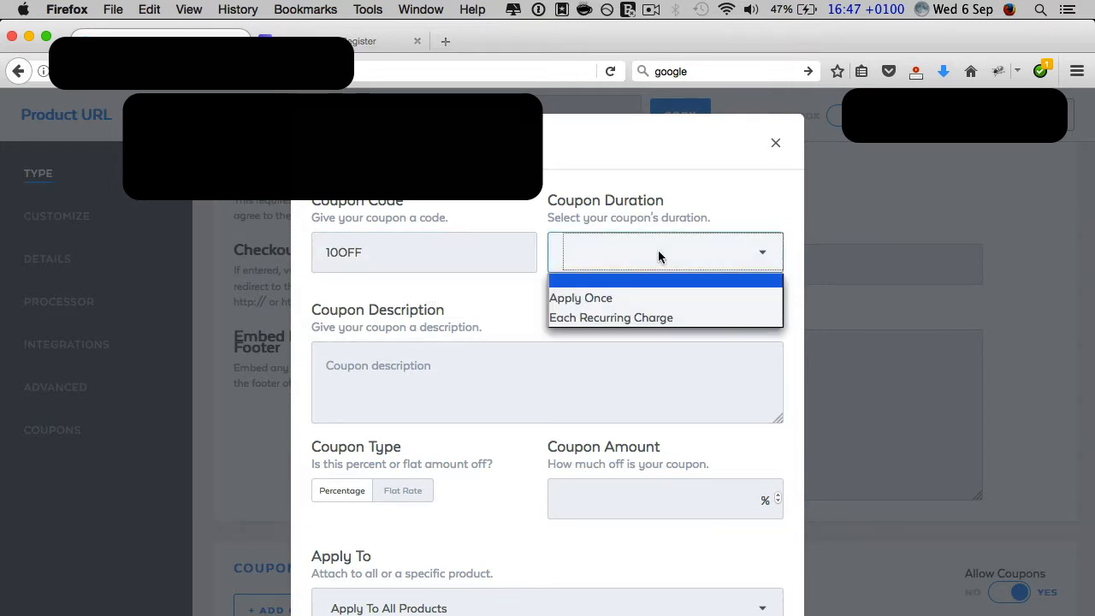
click(661, 299)
click(560, 385)
text(sdfdsfdsfdsfs)
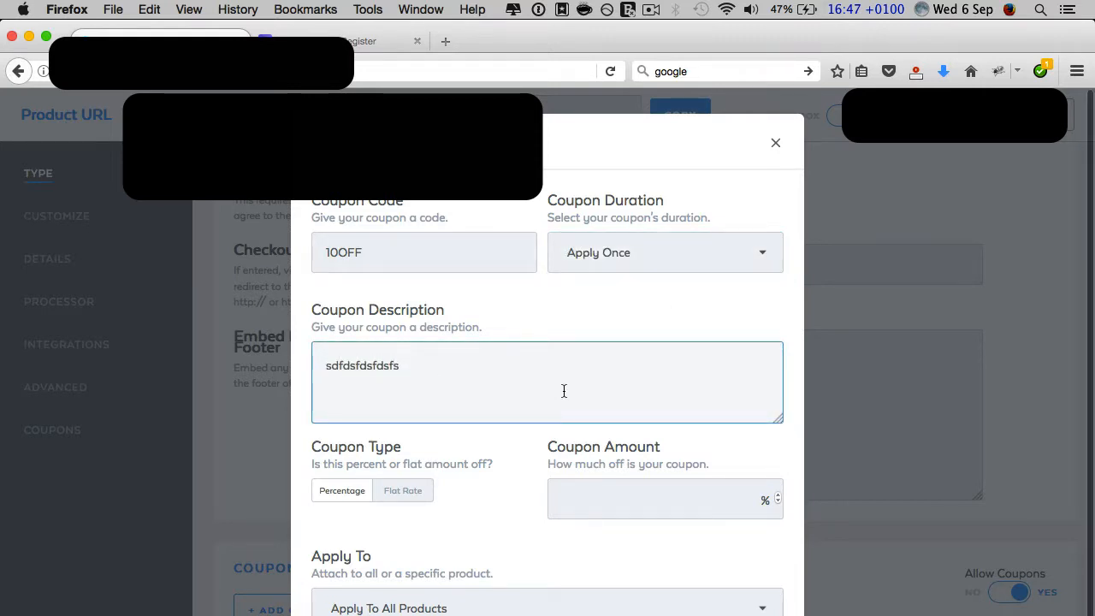
Step: Make the coupon a flat rate discount and set its amount to $10
scroll(562, 389, down, 1)
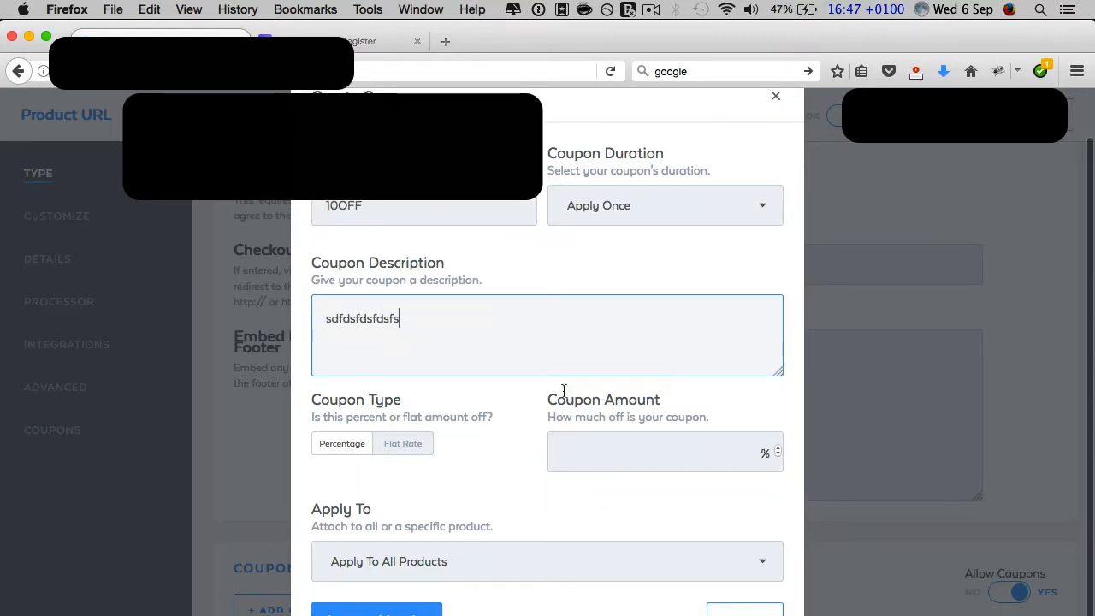
click(404, 450)
click(657, 459)
text(10)
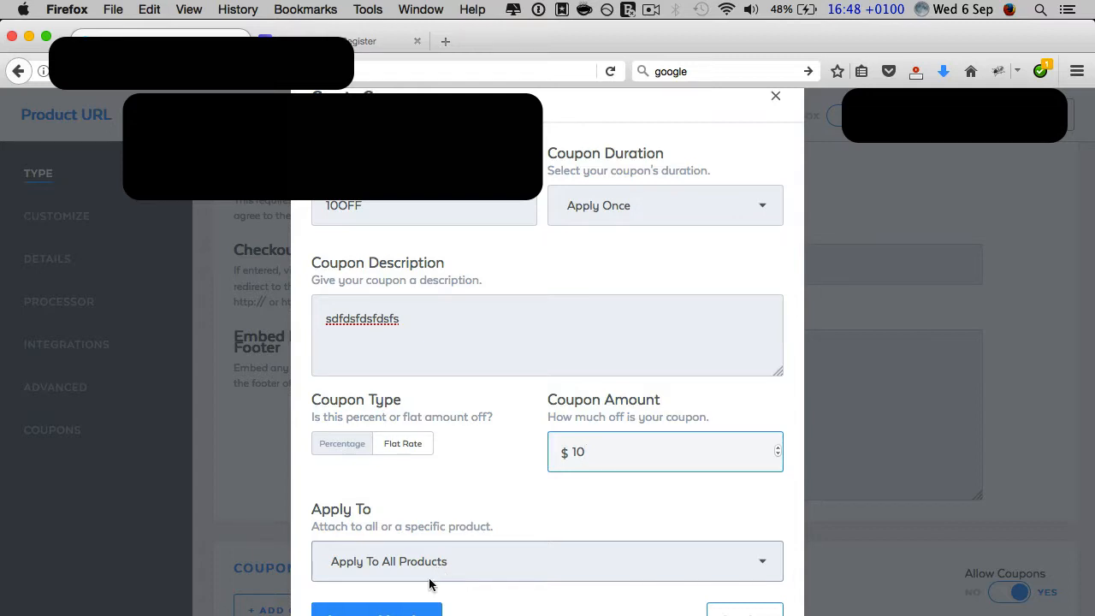
Step: Save the 10OFF coupon for all products and open the product's checkout page
click(424, 609)
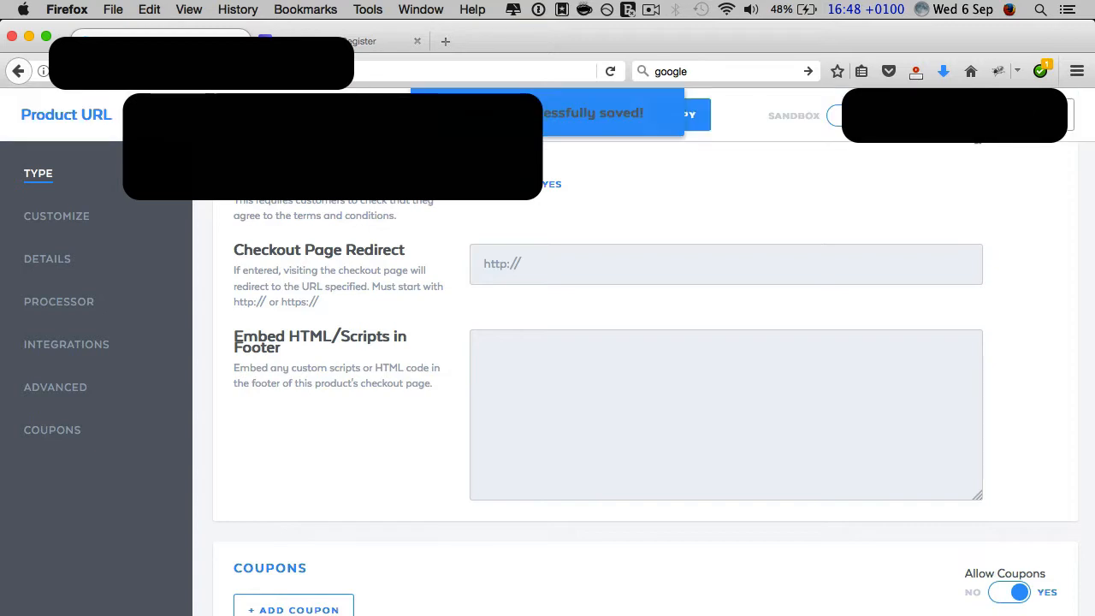
click(1055, 114)
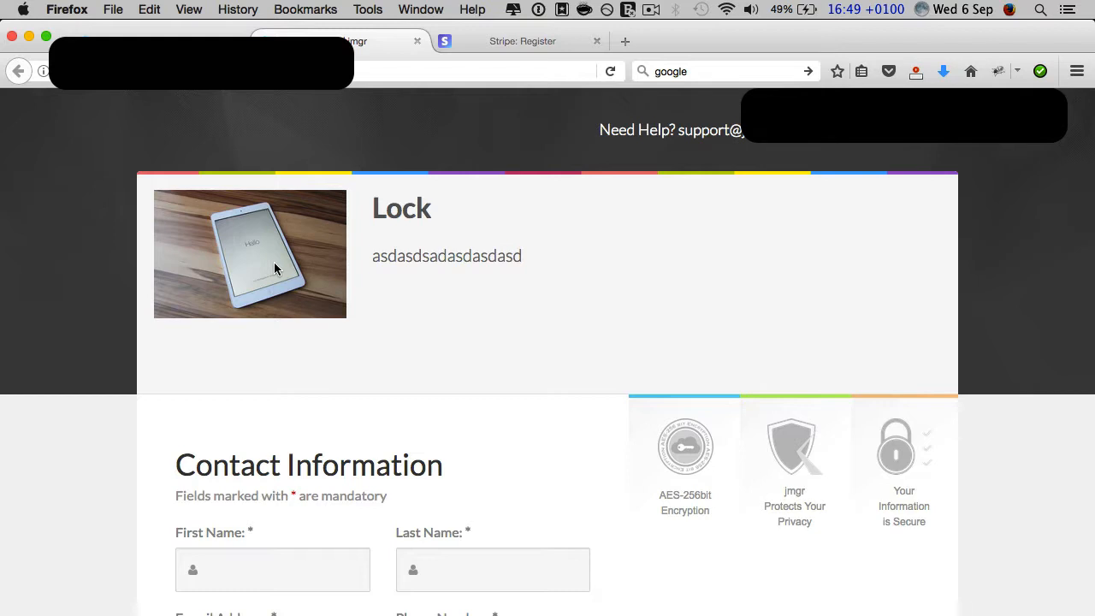
Step: Examine the tooltips of the encryption, privacy and information security badges beside the contact form
mouse_move(650, 458)
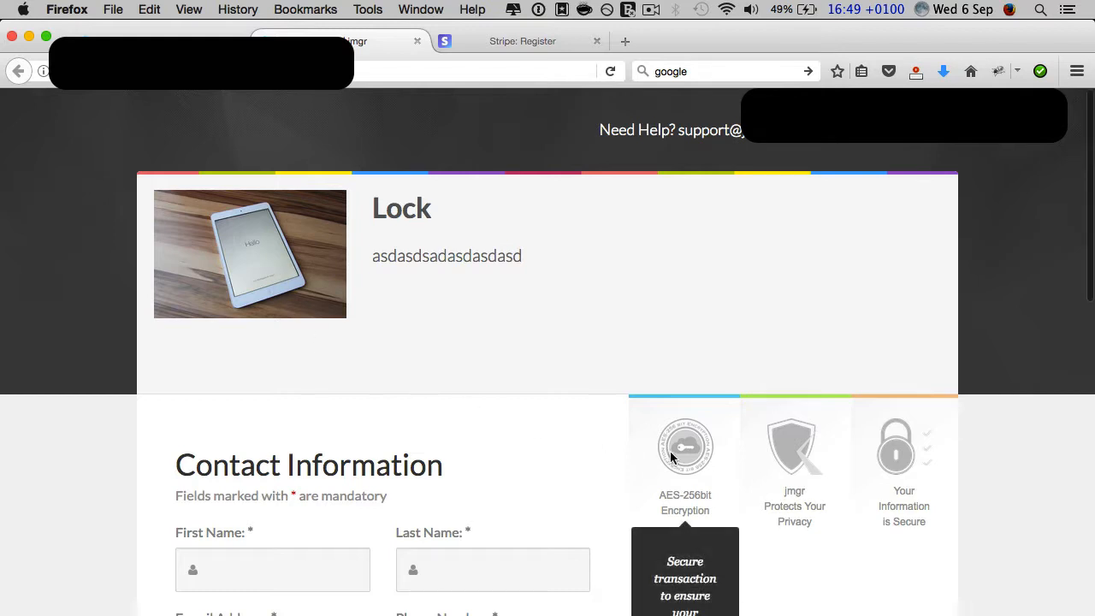
mouse_move(801, 455)
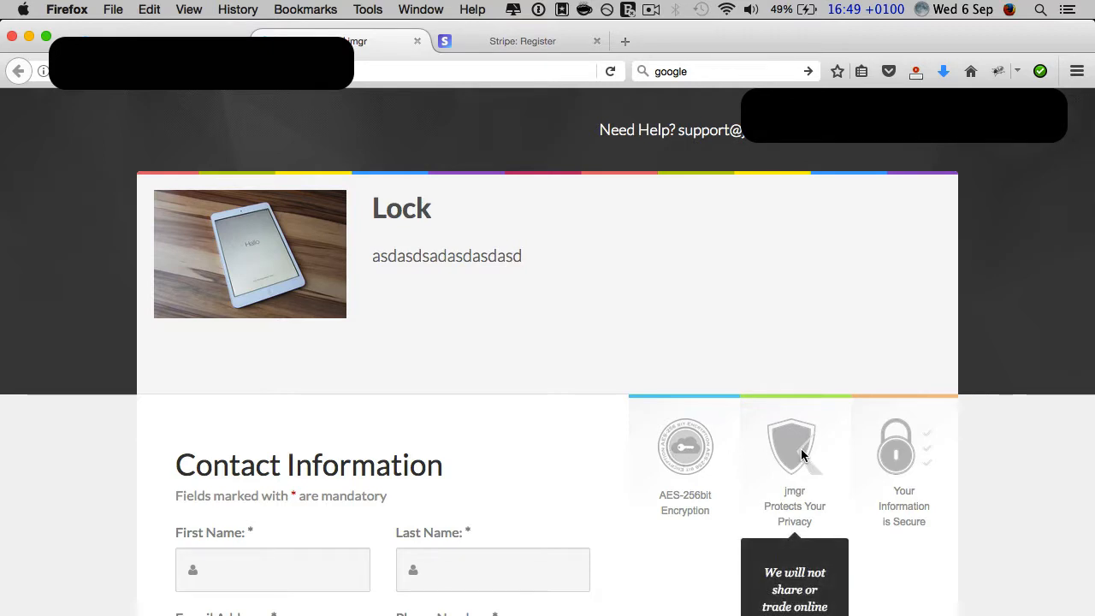
mouse_move(913, 457)
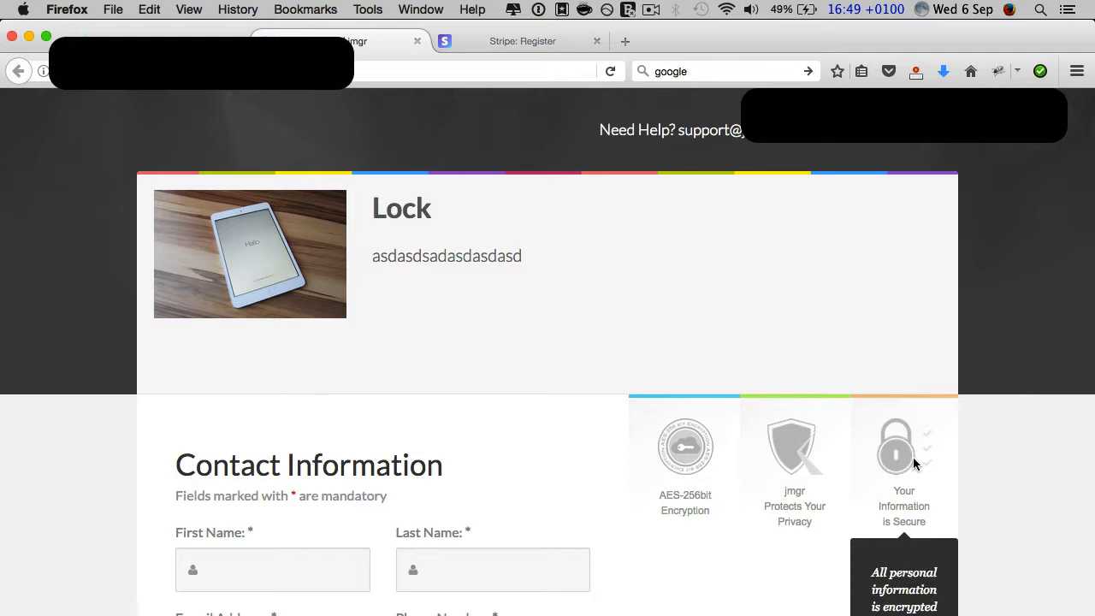
mouse_move(807, 447)
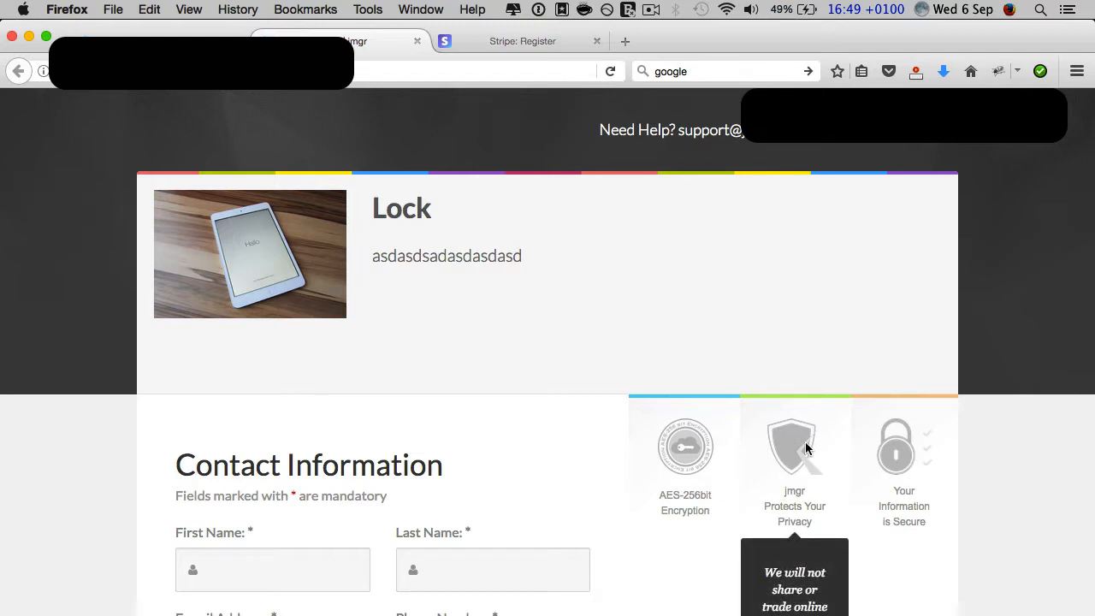
mouse_move(679, 432)
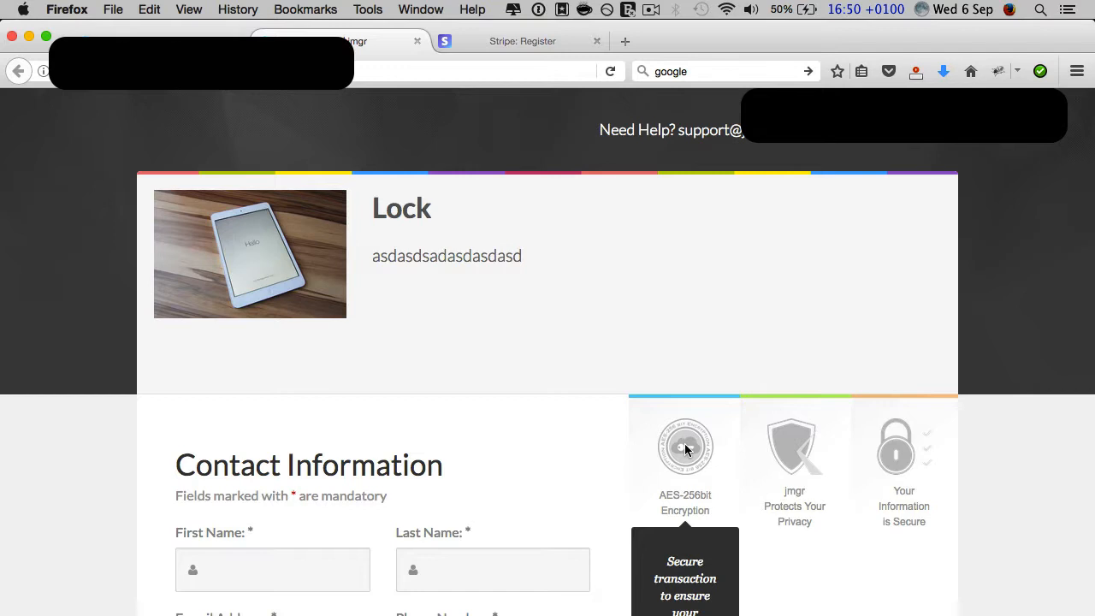
scroll(579, 416, down, 1)
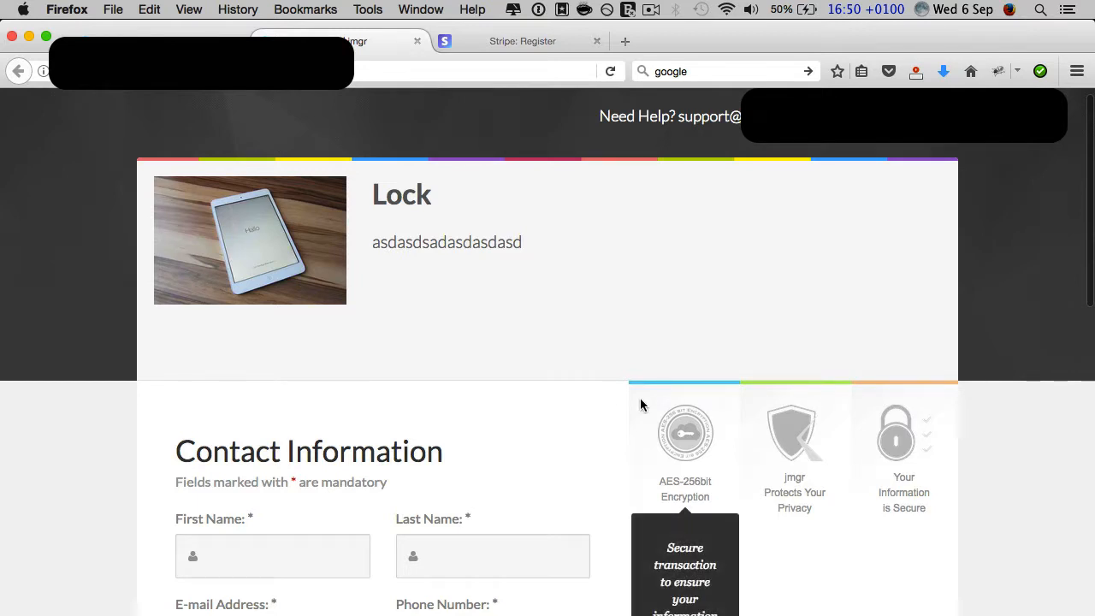
mouse_move(731, 507)
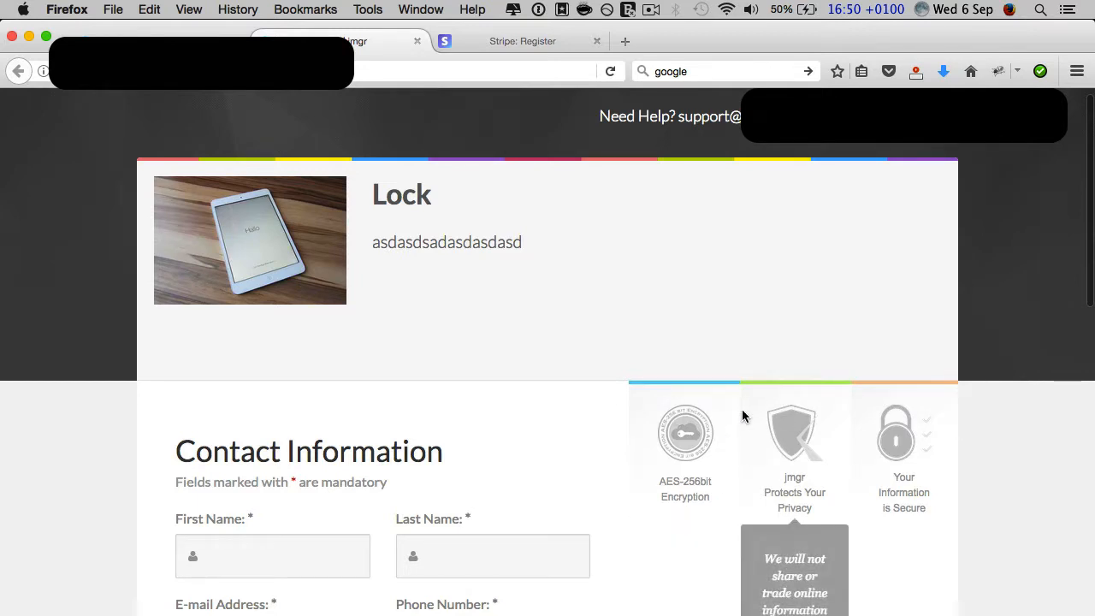
mouse_move(778, 518)
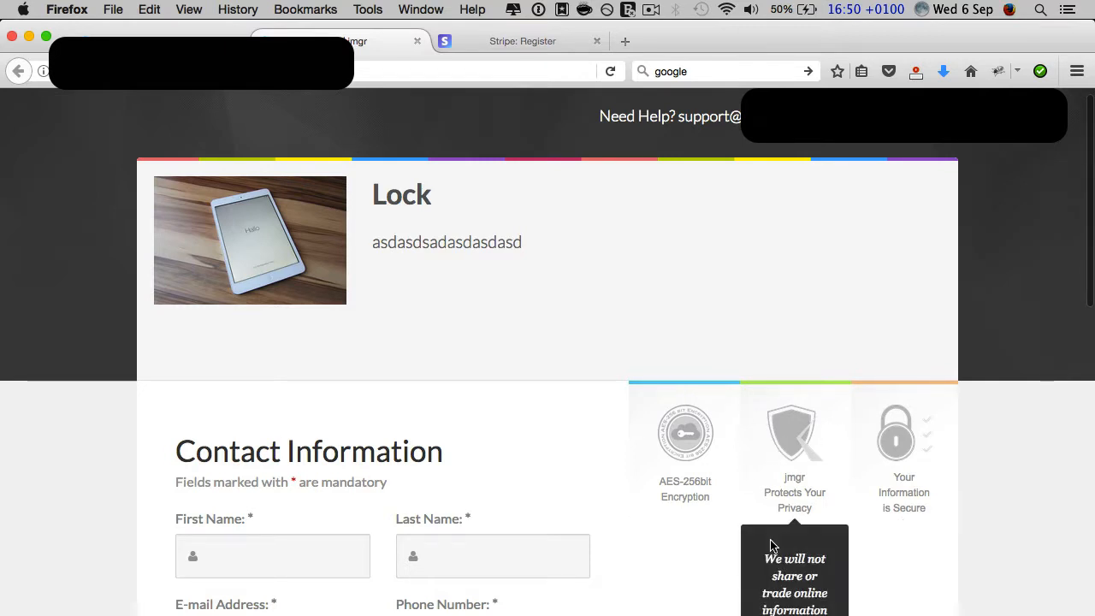
Step: Look through the checkout page from the contact form to the order summary
scroll(749, 516, down, 5)
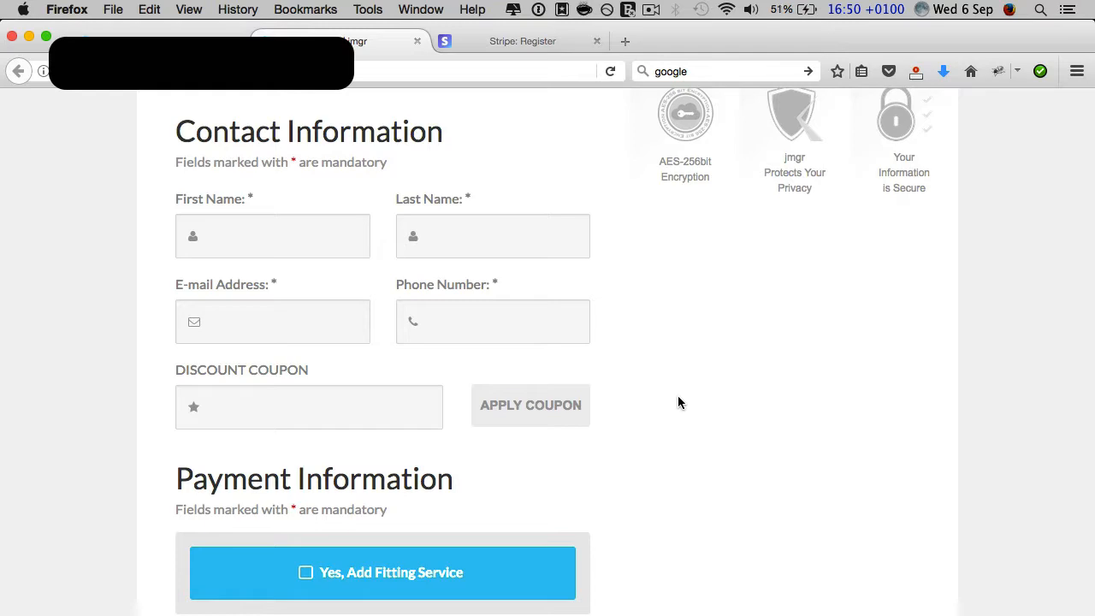
scroll(677, 402, down, 5)
scroll(678, 402, up, 8)
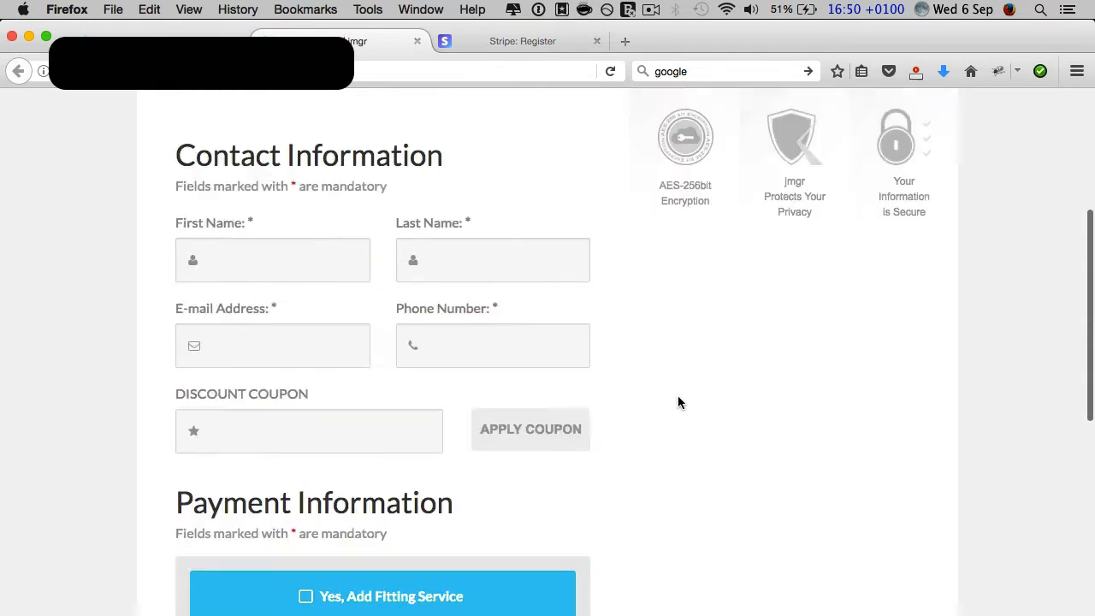
scroll(677, 402, down, 9)
scroll(677, 402, down, 3)
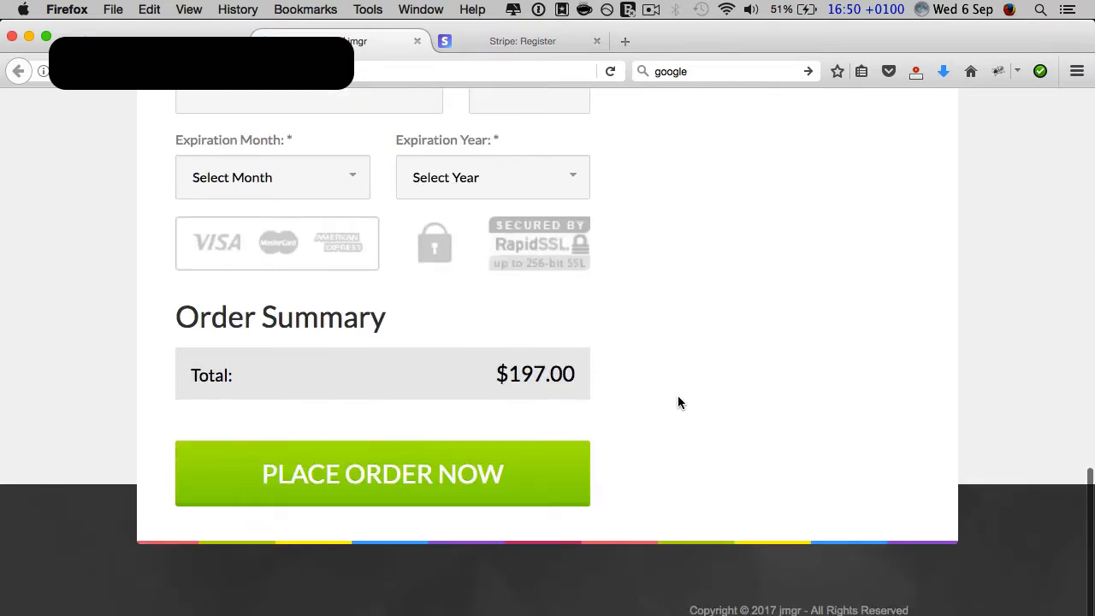
scroll(678, 402, up, 10)
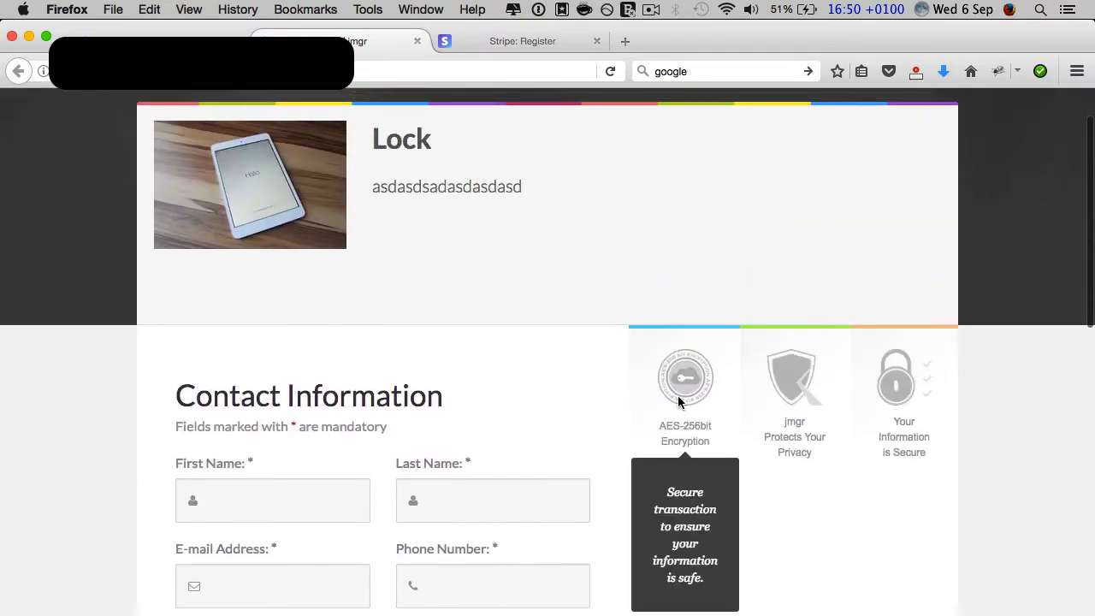
Step: Check the first name, last name, e-mail, phone number and discount coupon fields of the checkout form
scroll(678, 402, down, 4)
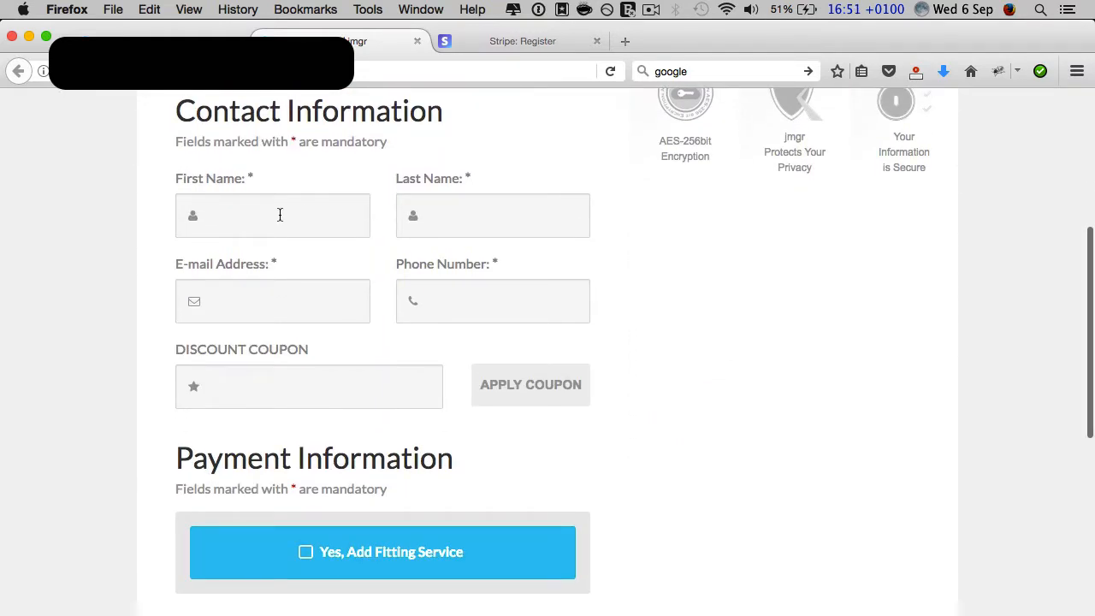
click(280, 215)
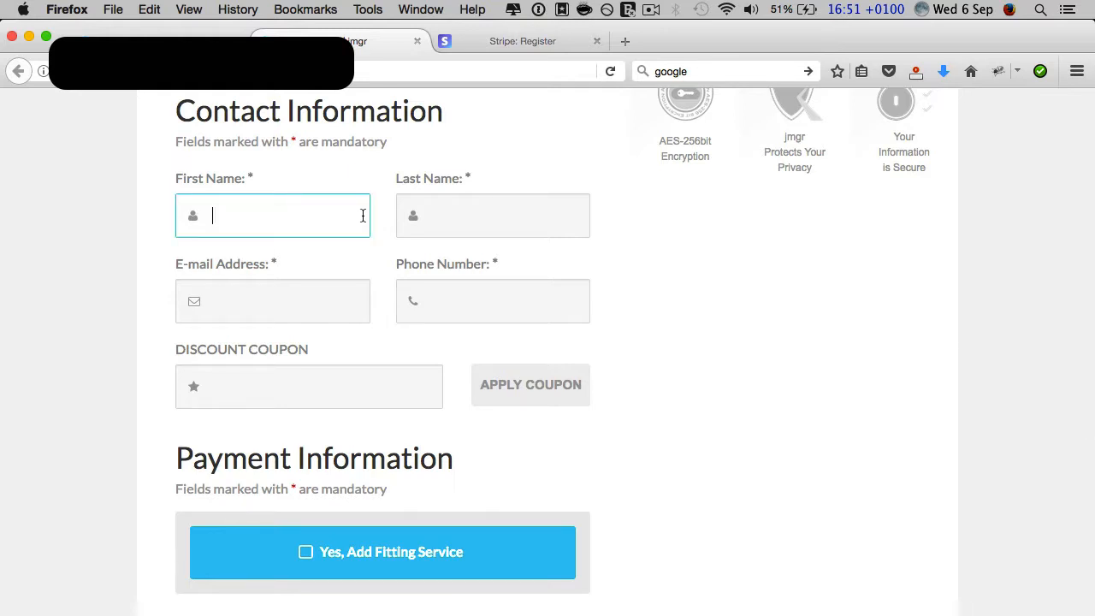
click(453, 218)
click(307, 310)
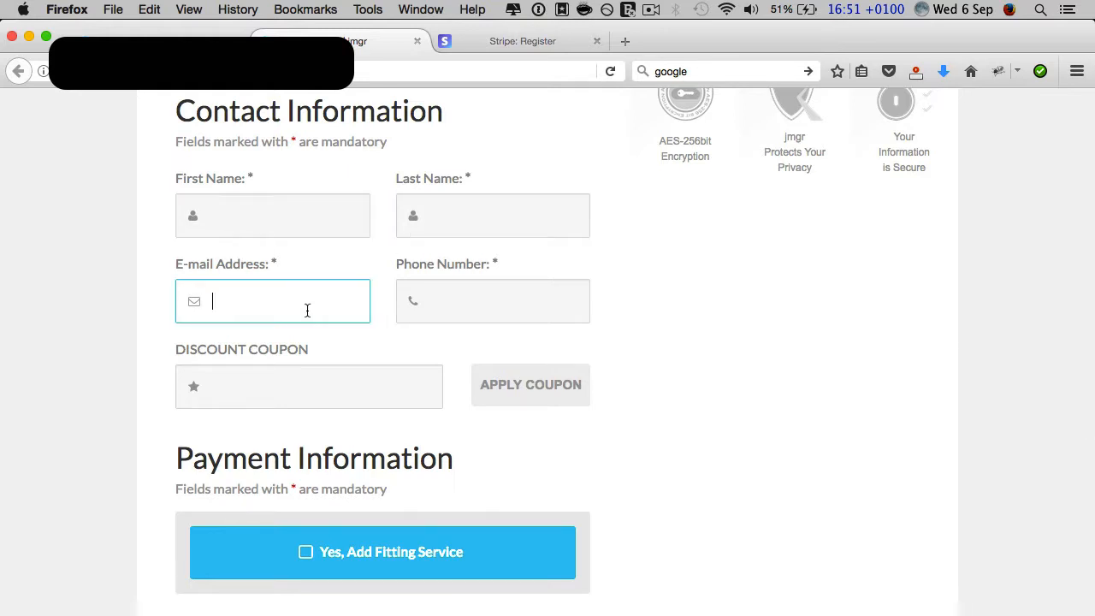
click(476, 305)
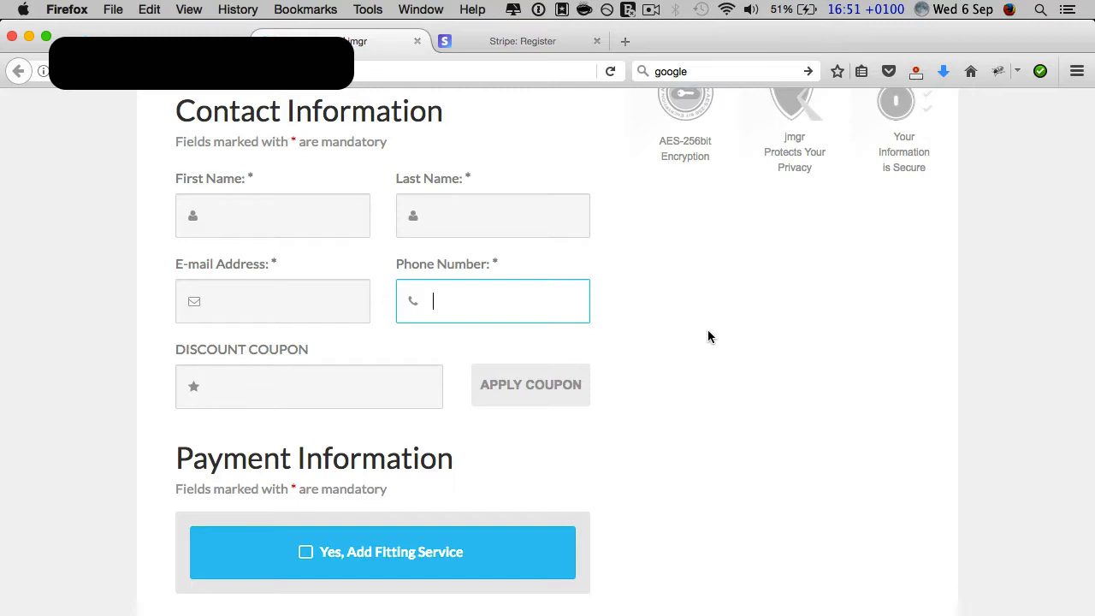
click(275, 387)
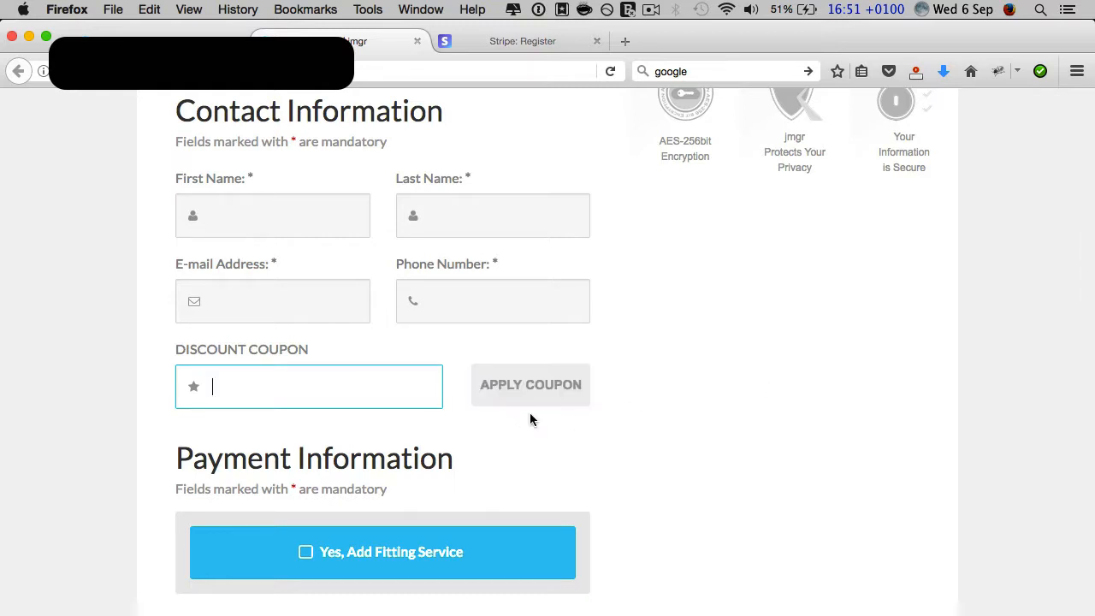
Step: Add the Fitting Service order bump to the order in the Payment Information section
scroll(680, 438, up, 5)
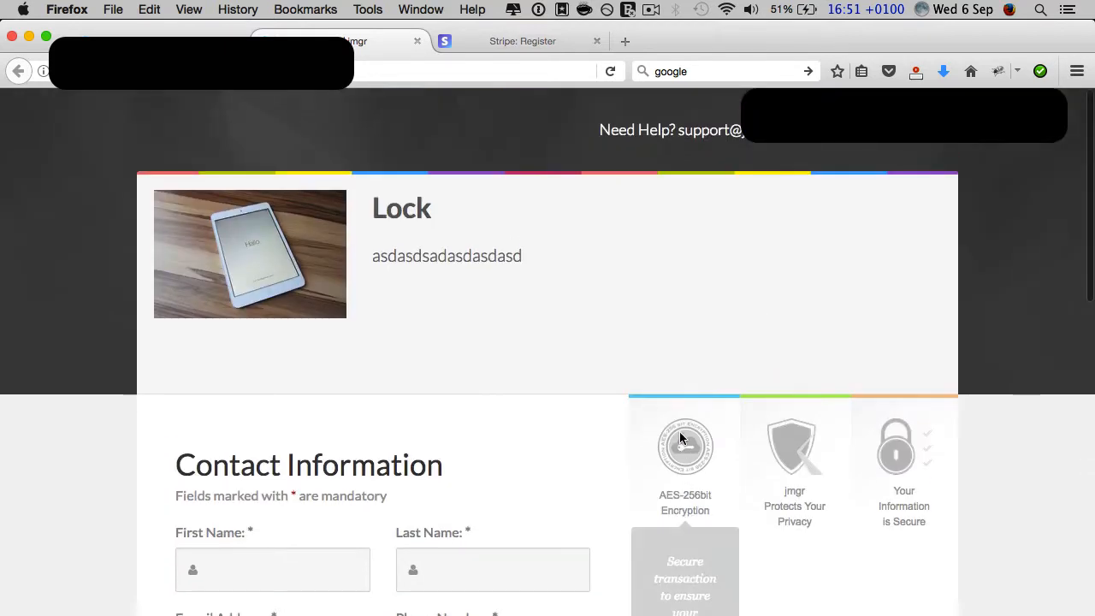
scroll(532, 321, down, 1)
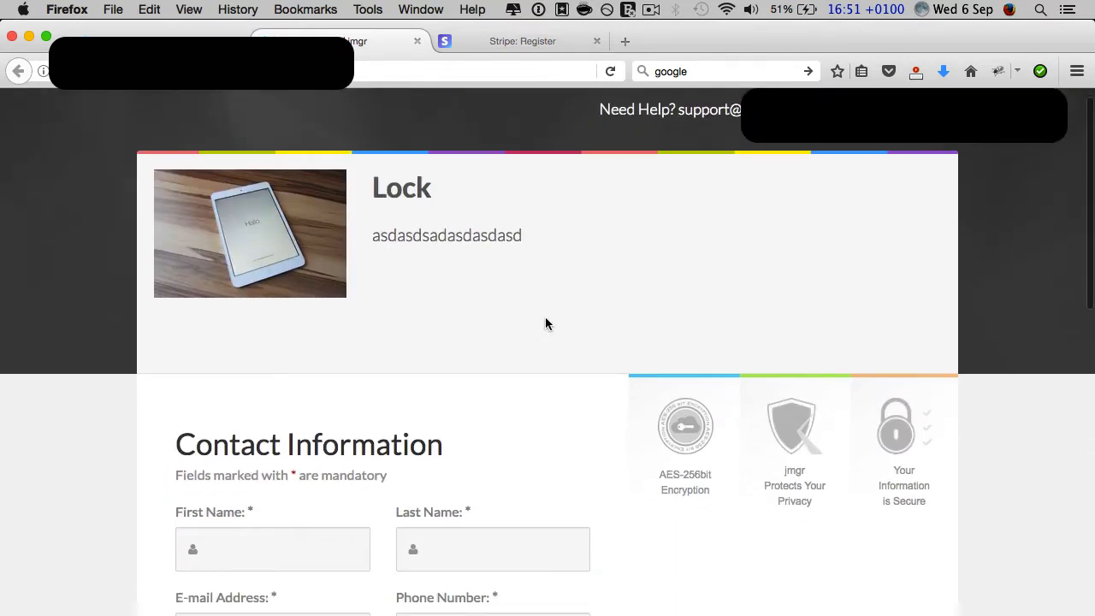
scroll(563, 353, down, 10)
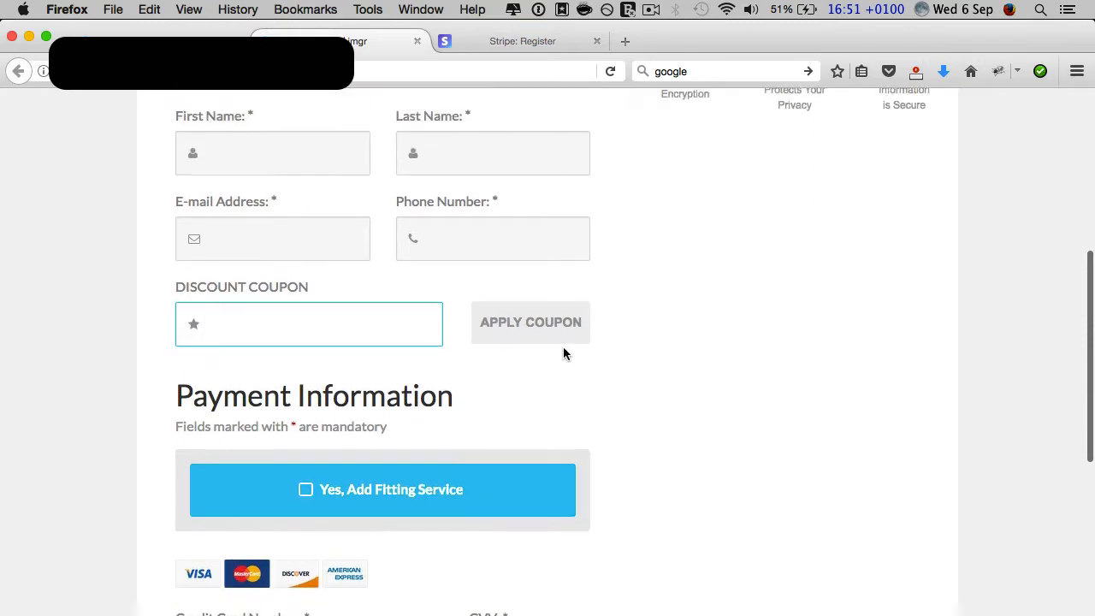
scroll(562, 350, up, 1)
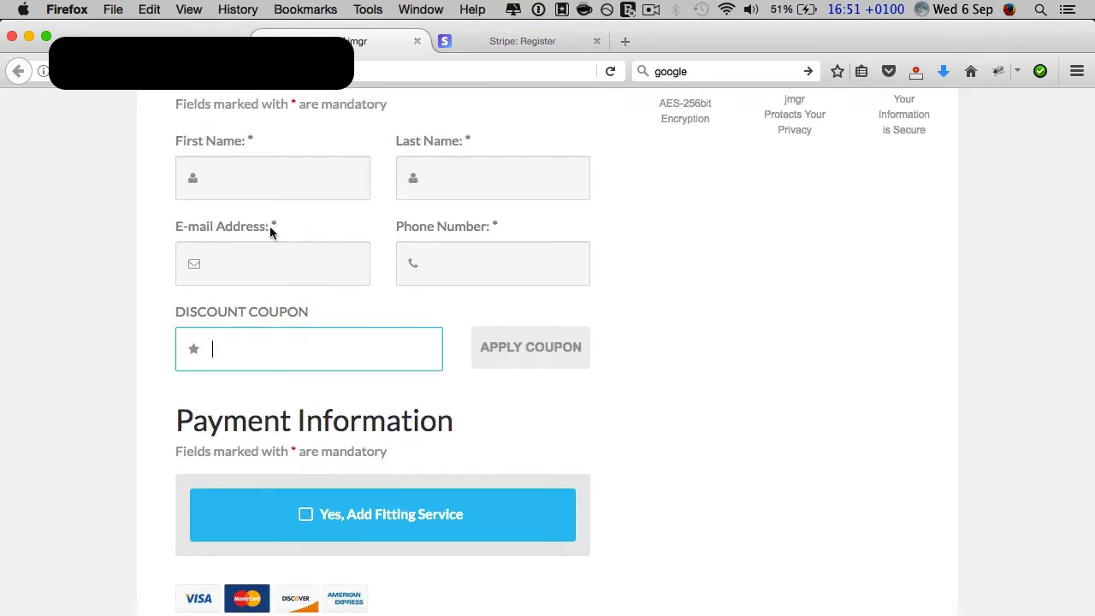
scroll(367, 271, up, 2)
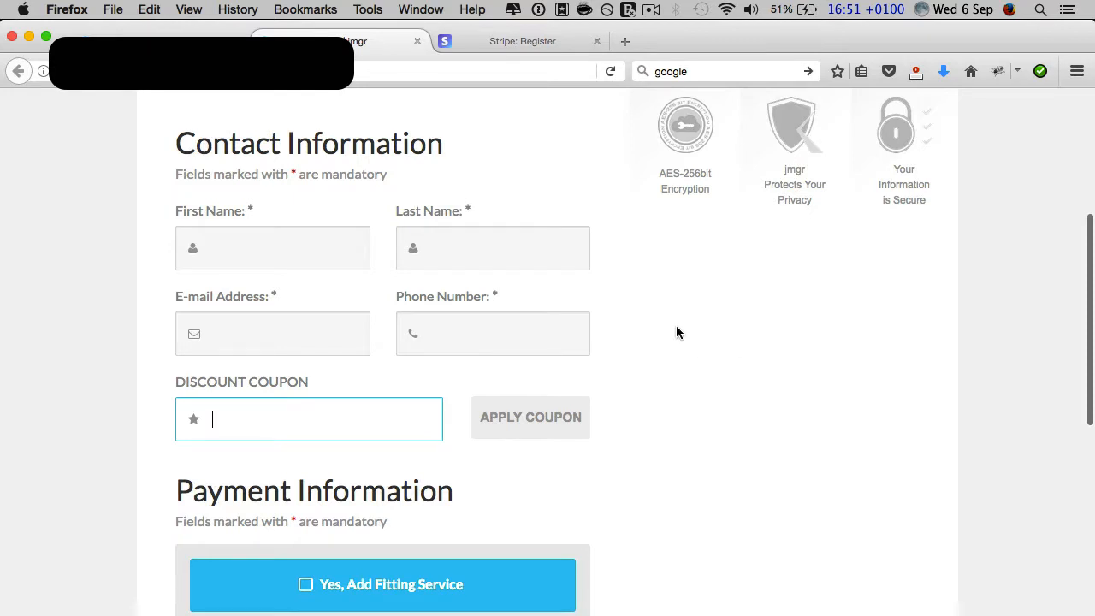
scroll(676, 330, down, 4)
scroll(675, 332, down, 1)
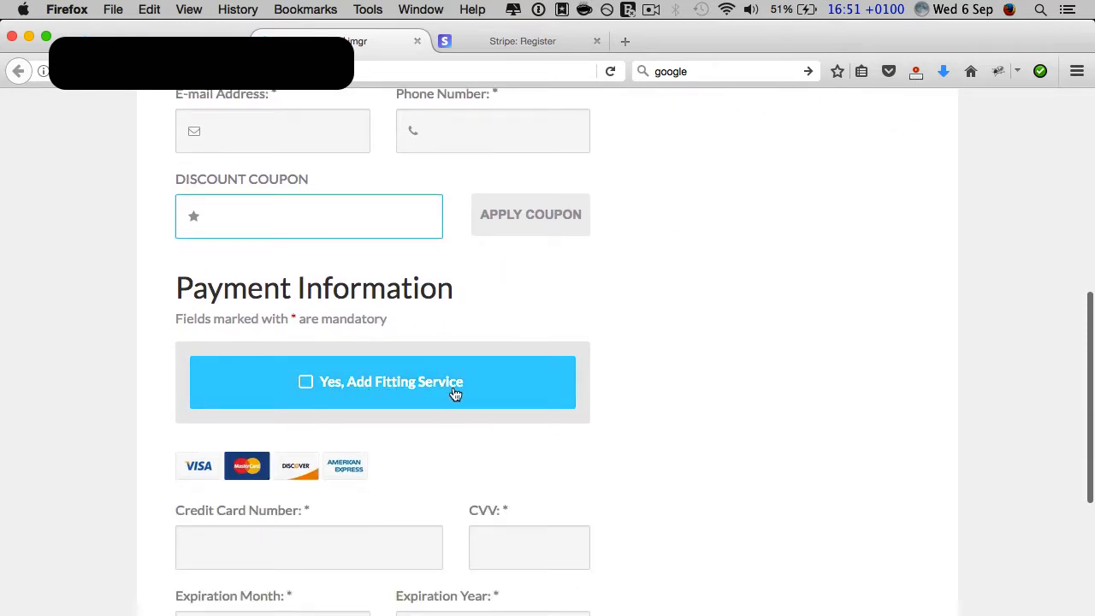
click(306, 385)
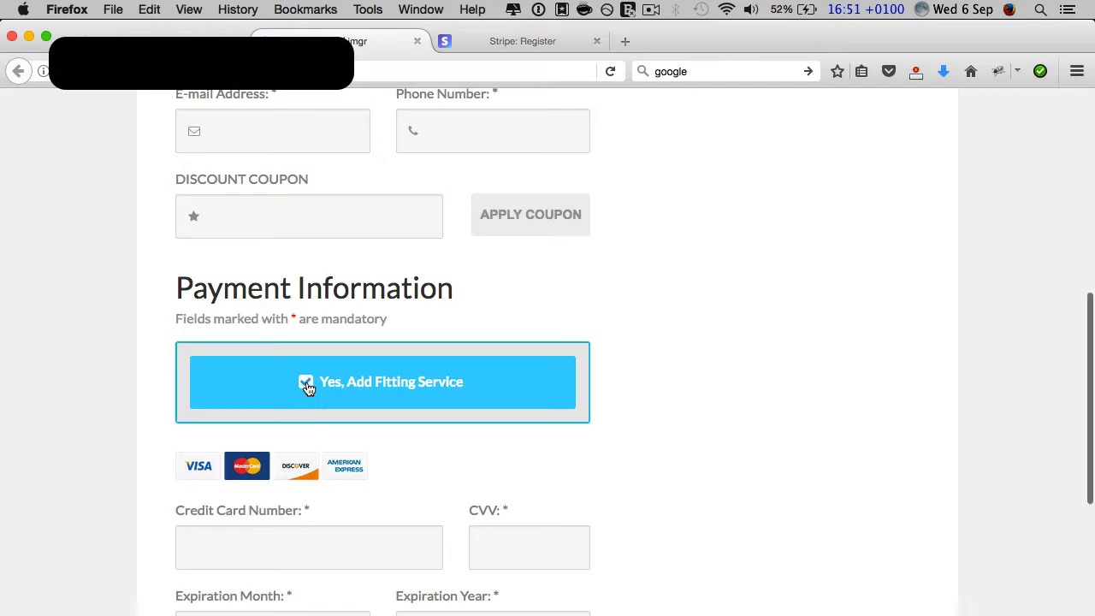
Step: Review the checkout page again, covering the payment fields, contact fields and discount coupon field
scroll(554, 421, up, 7)
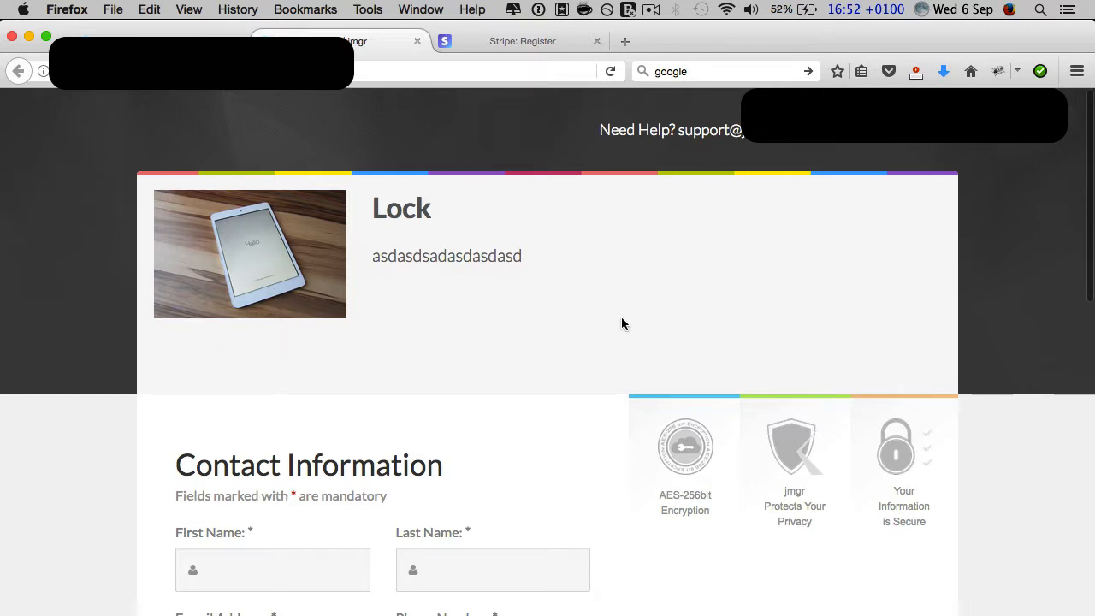
scroll(621, 324, down, 5)
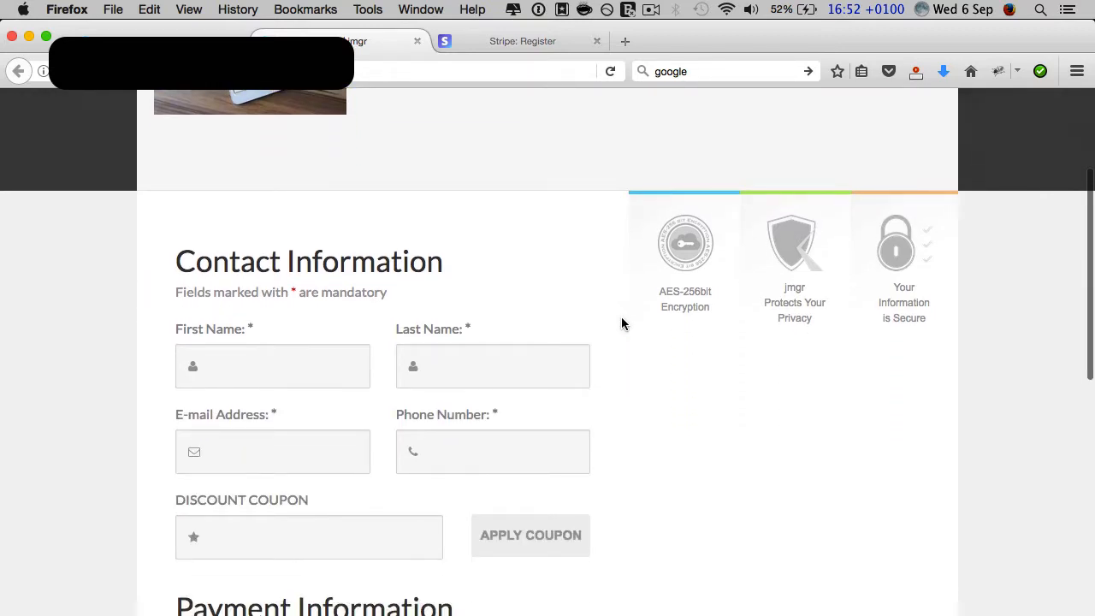
scroll(621, 323, down, 10)
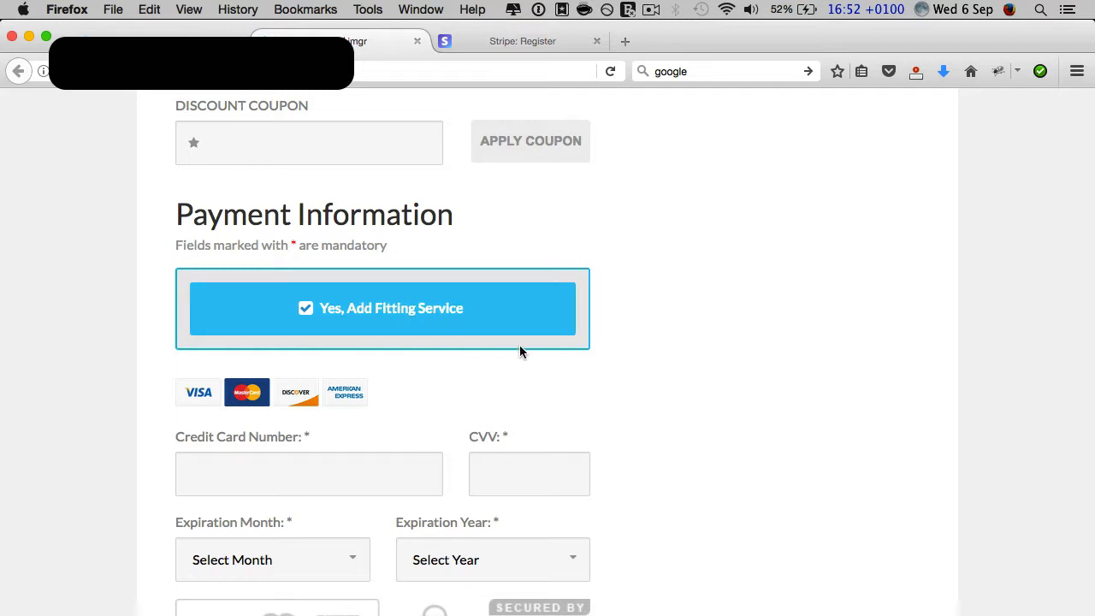
scroll(519, 349, up, 5)
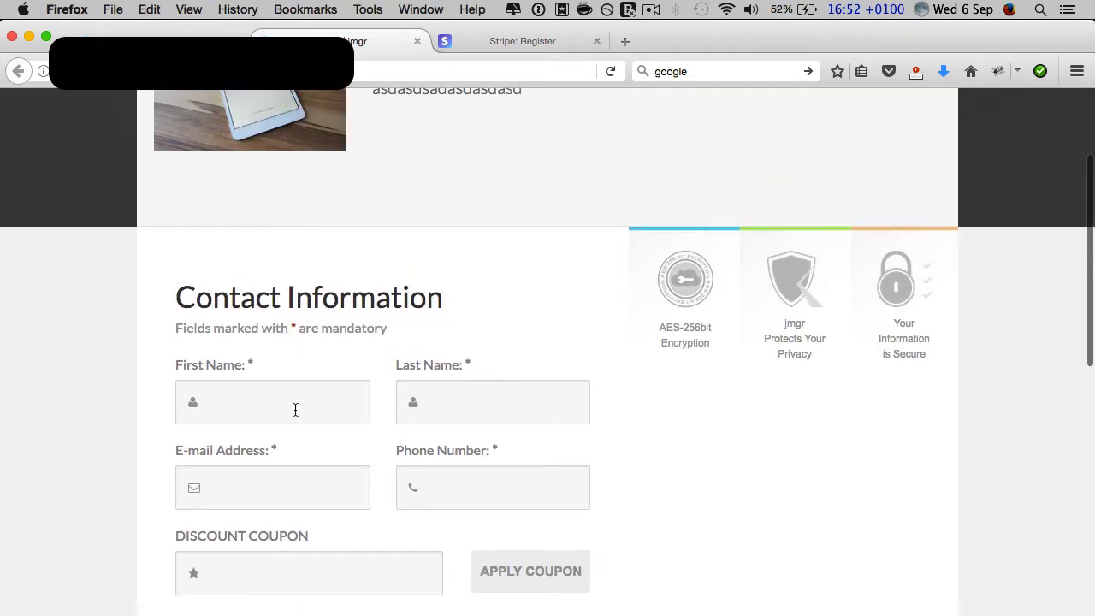
scroll(360, 435, down, 1)
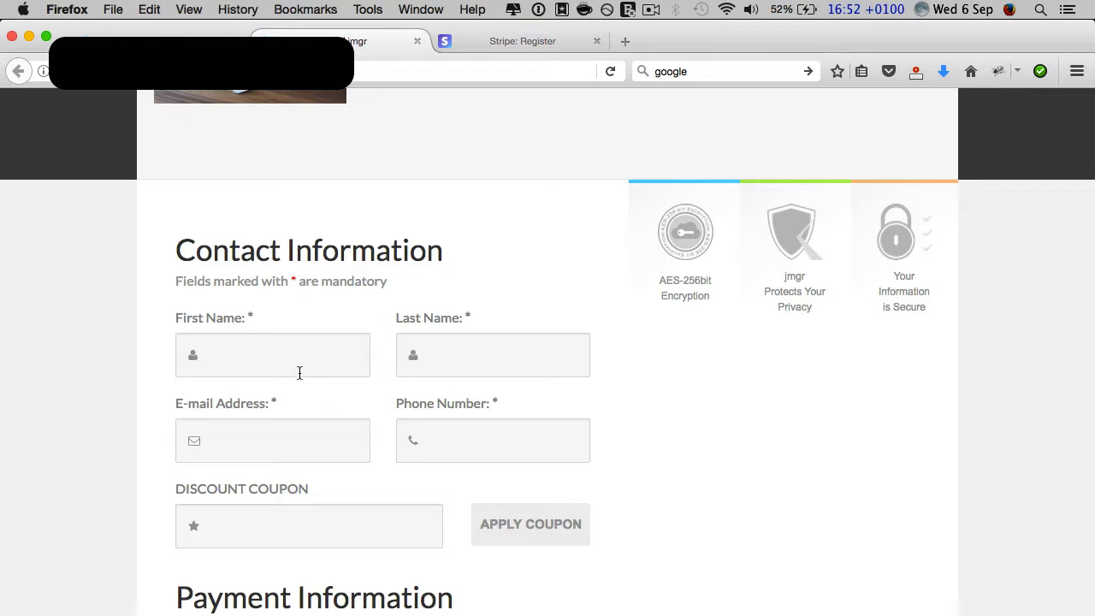
click(300, 374)
click(440, 382)
click(468, 355)
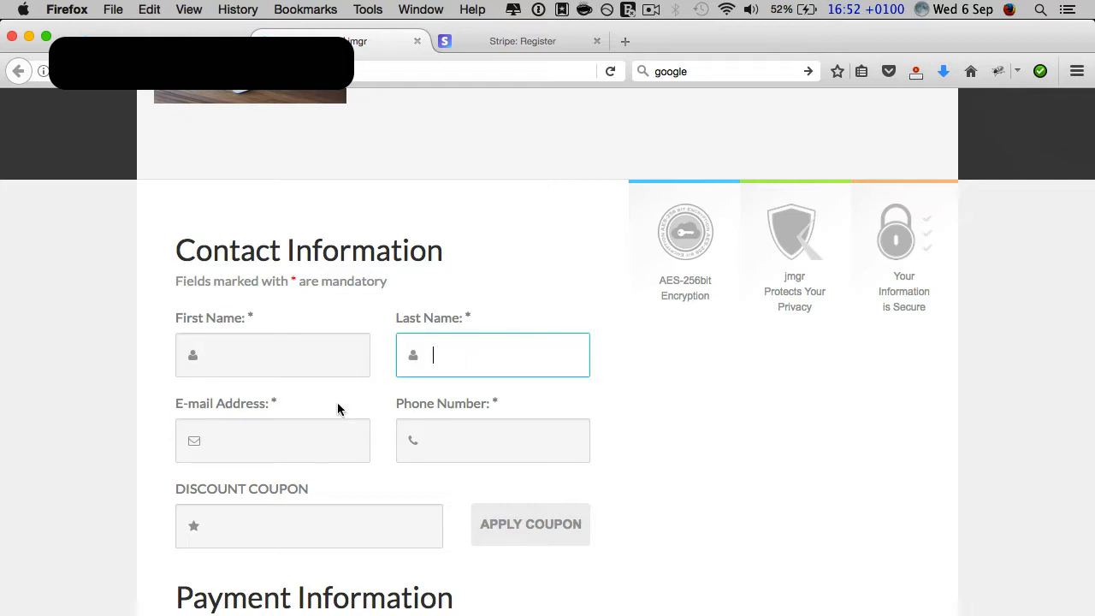
click(315, 427)
click(446, 443)
click(301, 518)
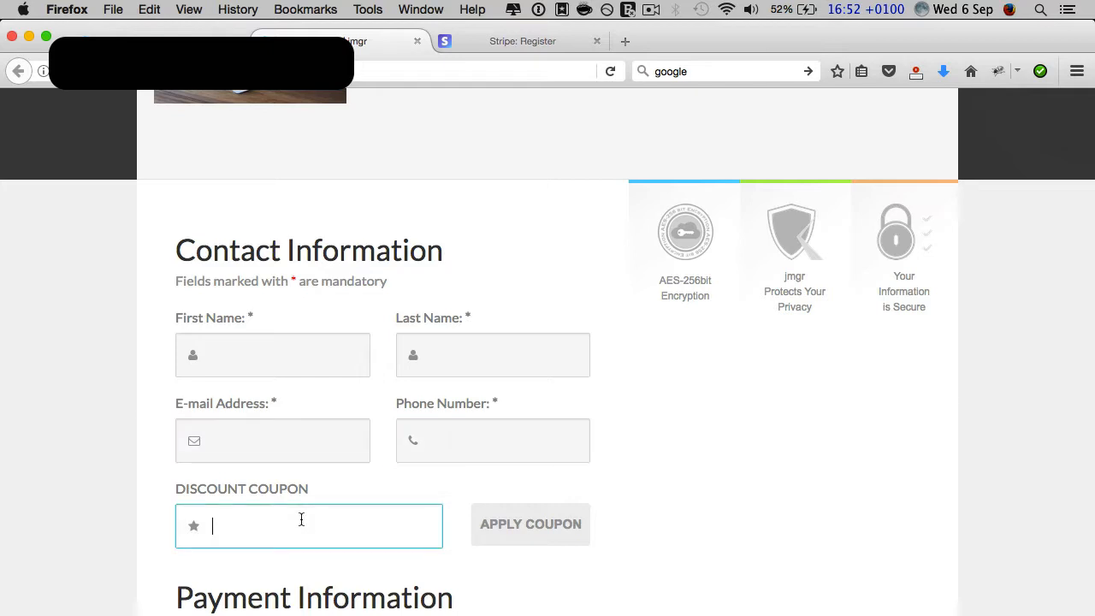
scroll(251, 445, up, 1)
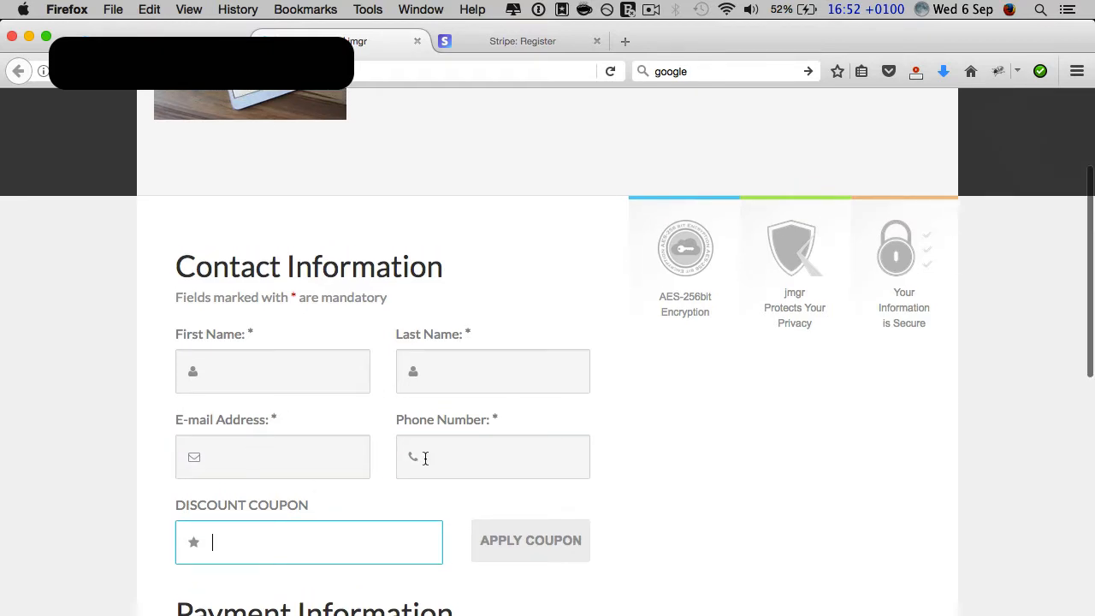
scroll(425, 458, down, 2)
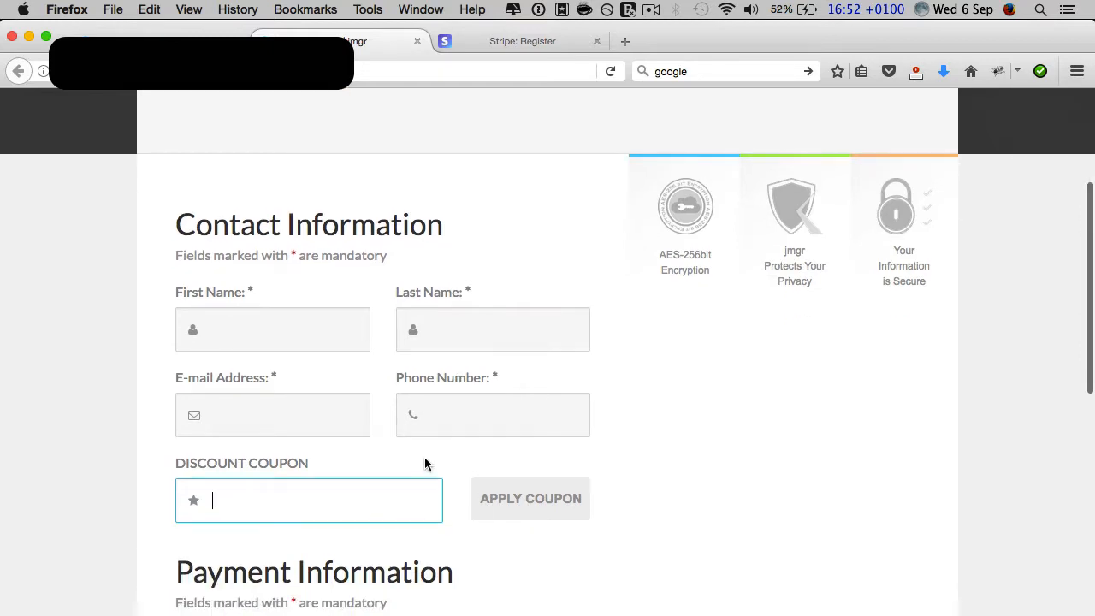
Step: Check the credit card number and CVV fields in the Payment Information section, down to the Order Summary and order placement area
scroll(438, 412, down, 8)
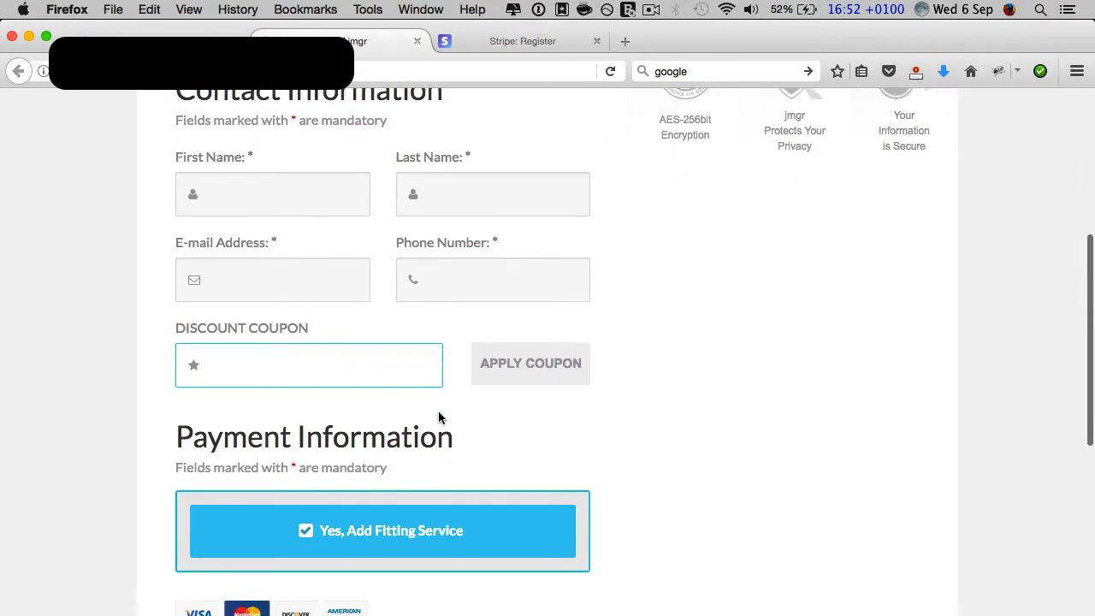
scroll(438, 416, down, 3)
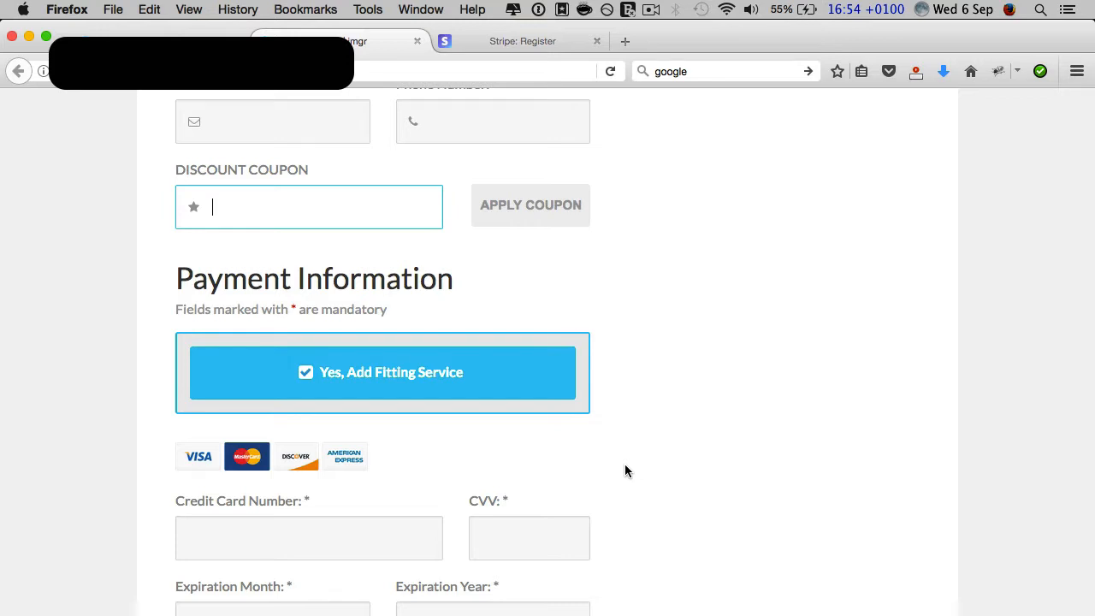
scroll(624, 466, down, 5)
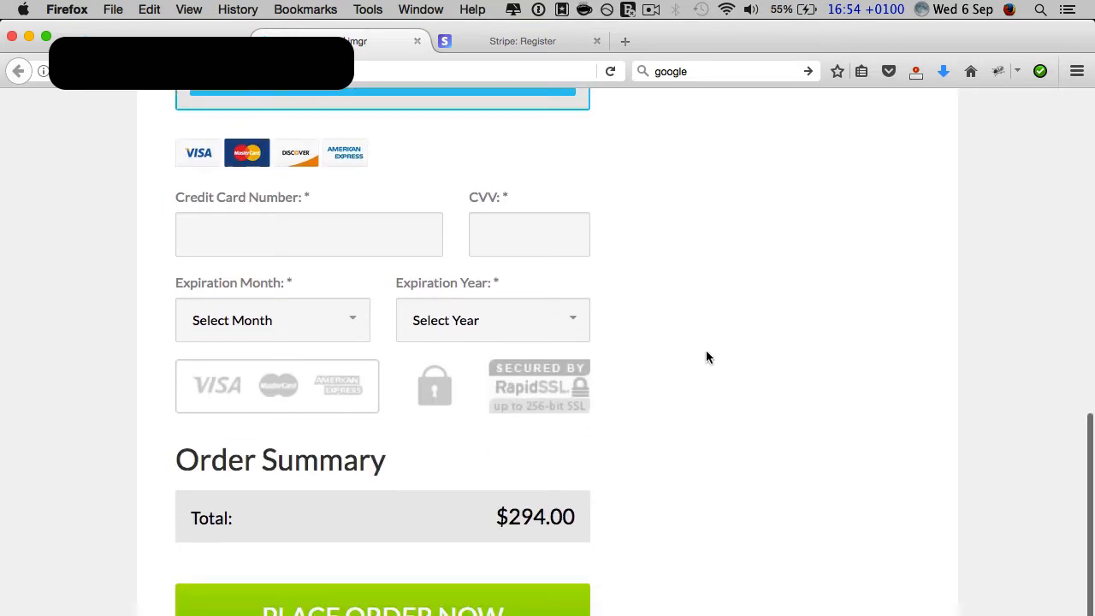
click(324, 230)
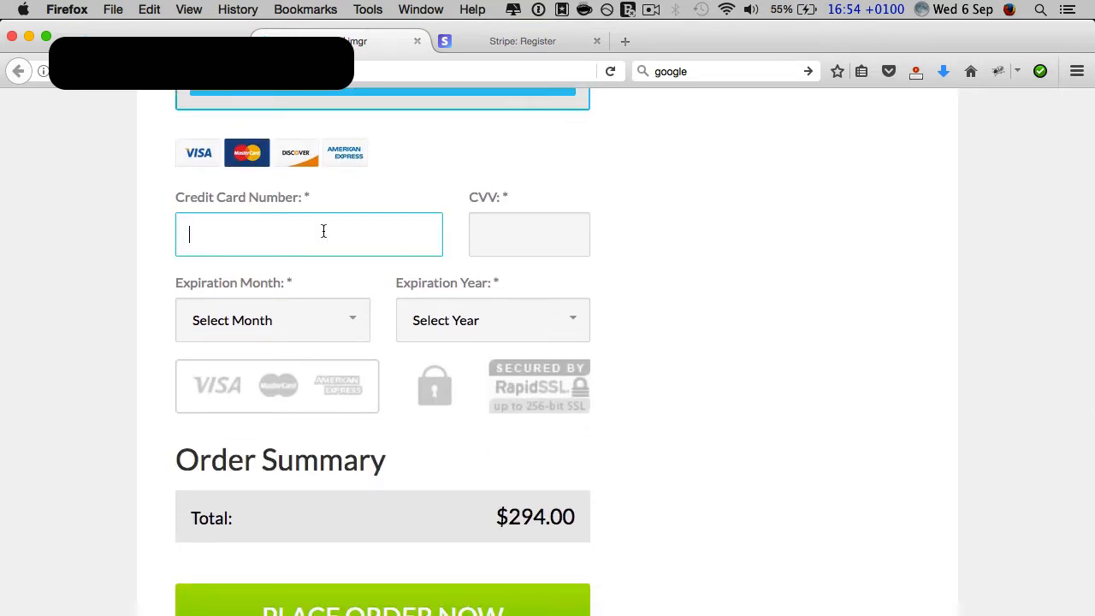
click(570, 238)
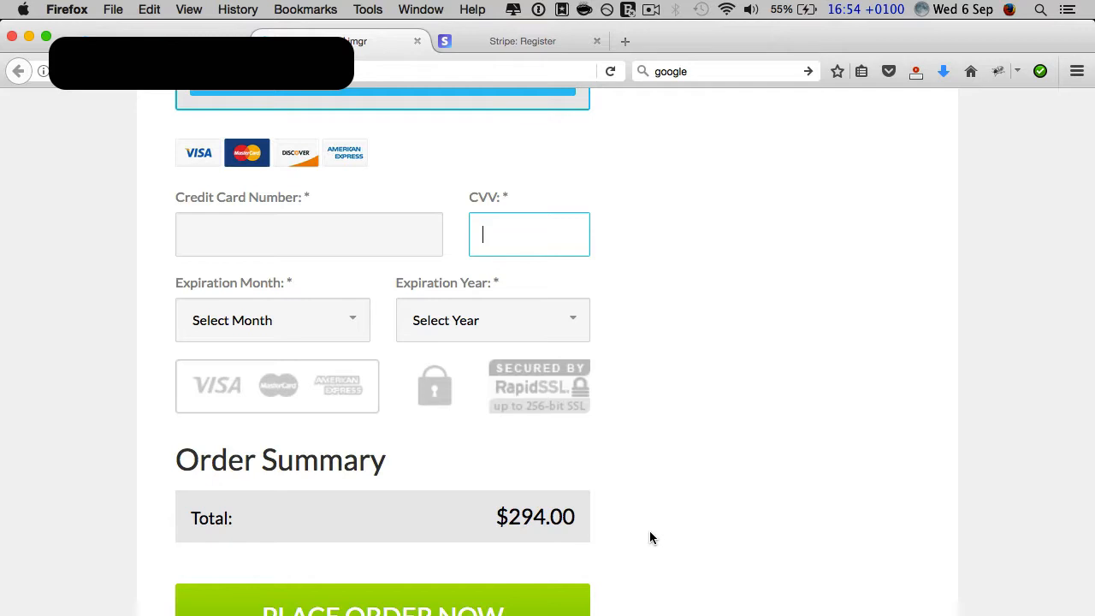
scroll(649, 530, down, 2)
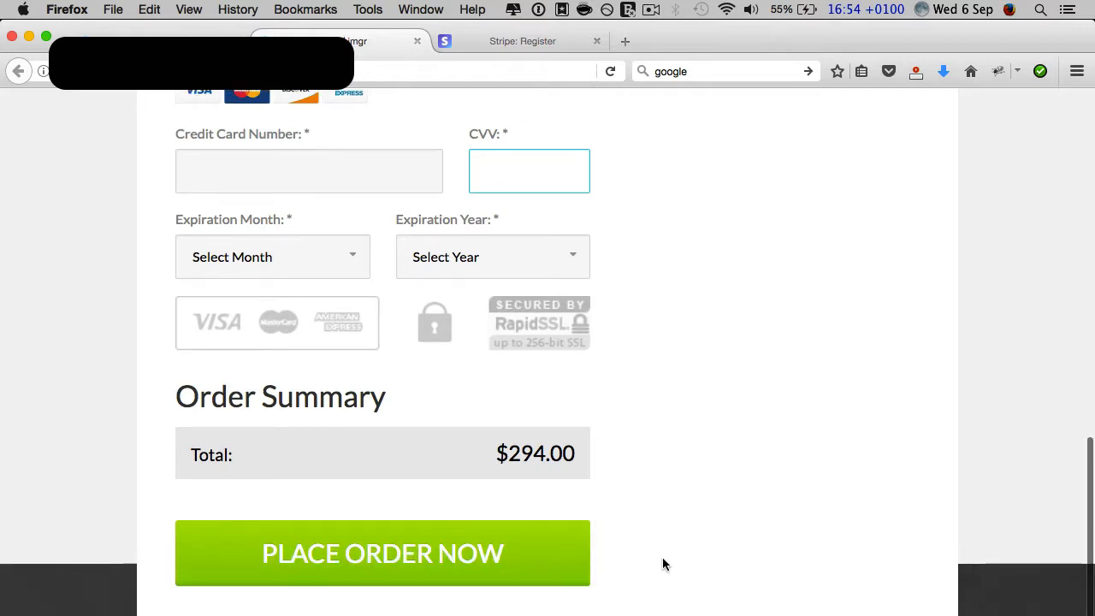
Step: Look over the checkout page from the Lock product header through the contact form to the Fitting Service offer and card fields
scroll(663, 563, up, 2)
scroll(663, 564, up, 1)
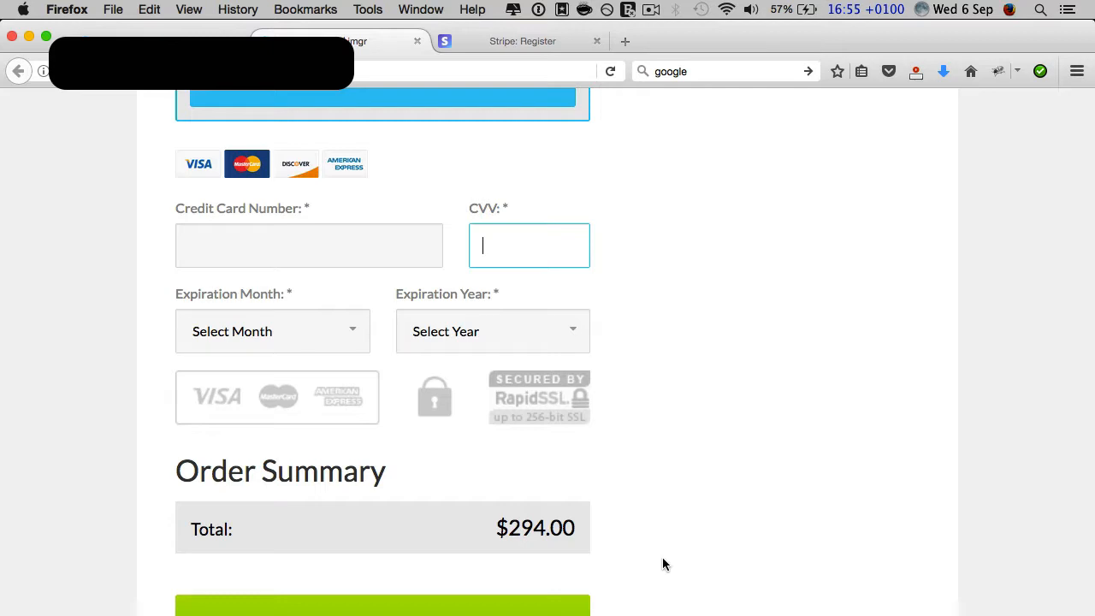
scroll(663, 563, up, 15)
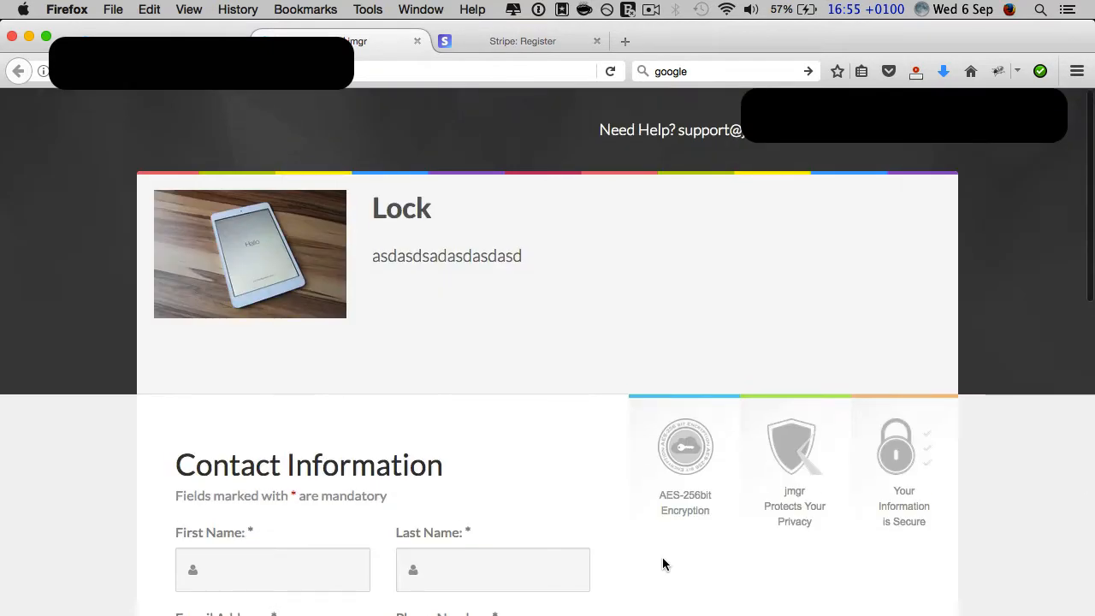
scroll(663, 563, down, 10)
scroll(663, 564, up, 8)
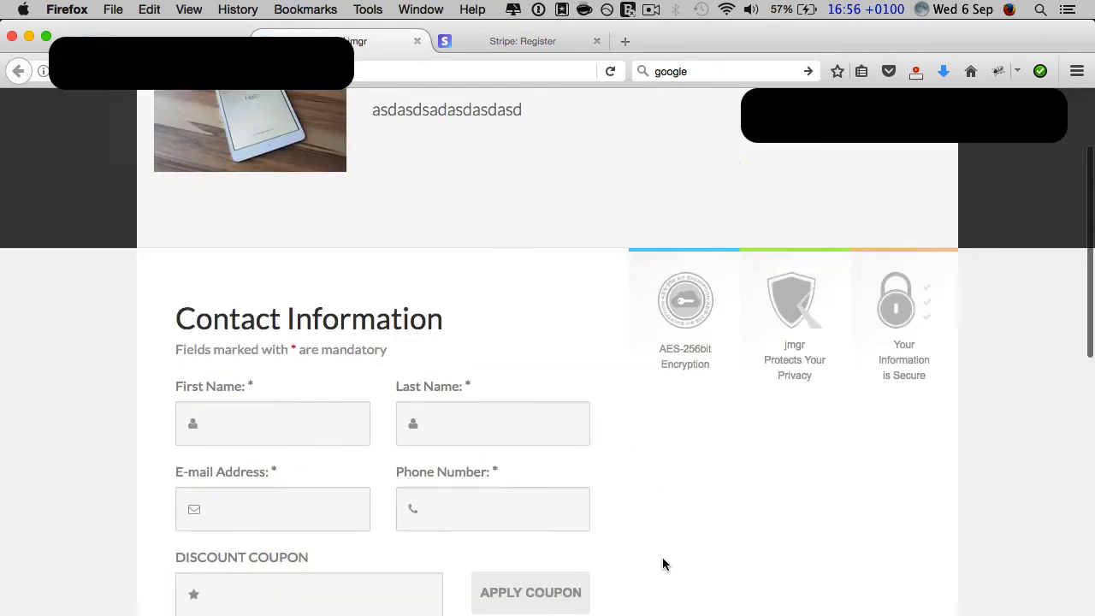
scroll(663, 563, up, 3)
scroll(663, 564, down, 8)
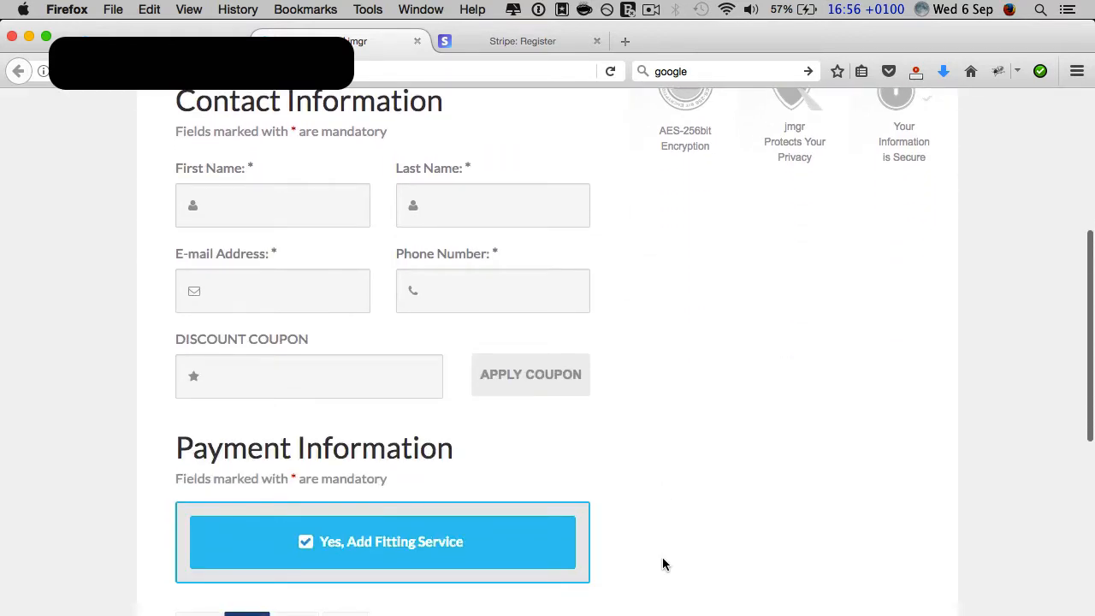
scroll(663, 564, down, 5)
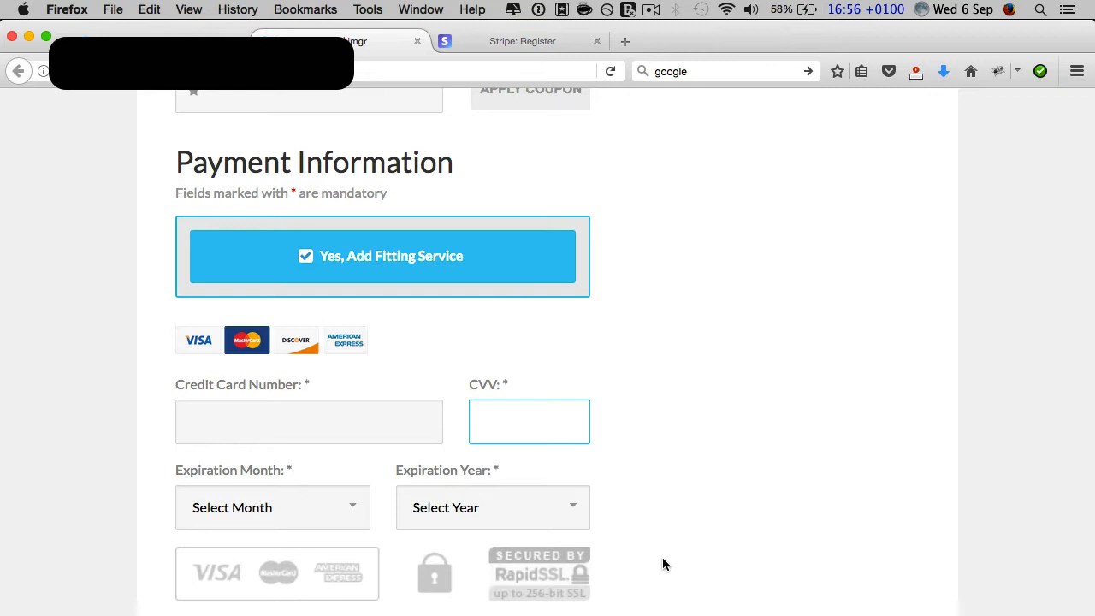
scroll(662, 564, down, 1)
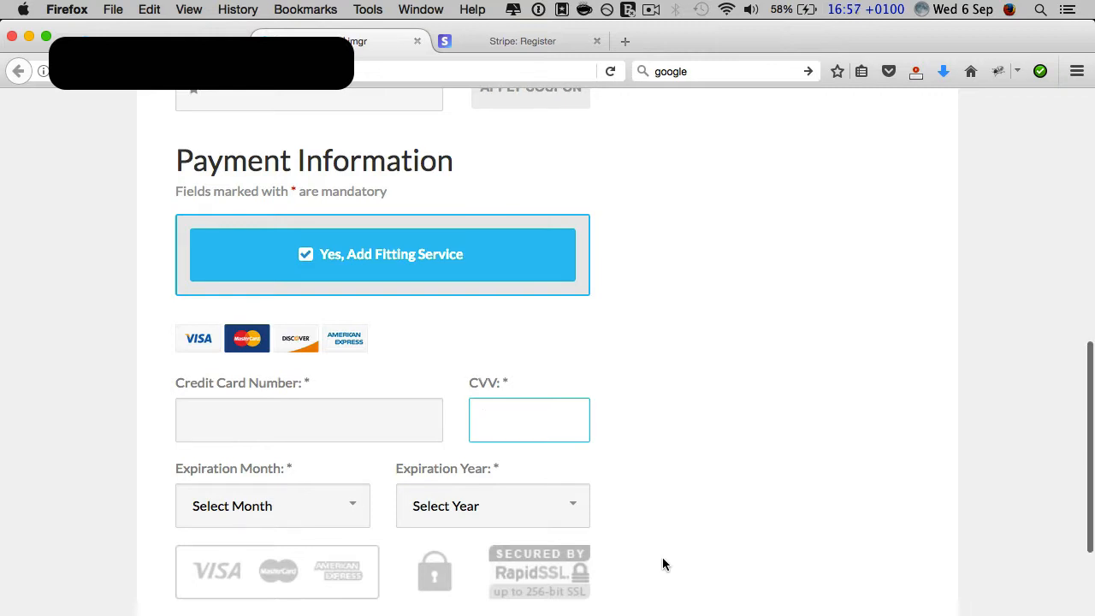
scroll(663, 564, down, 1)
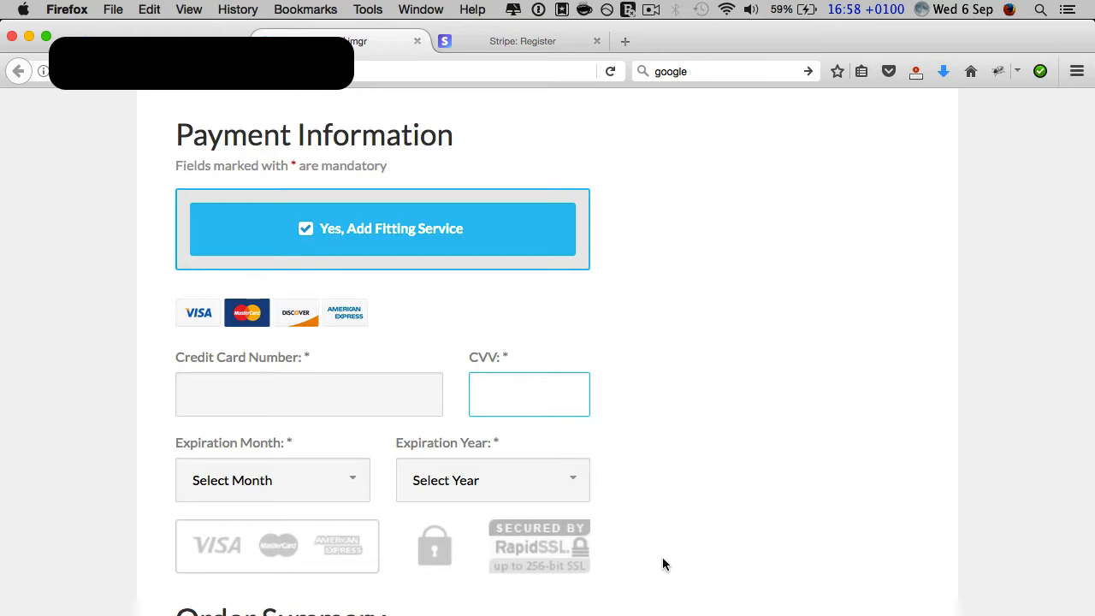
scroll(663, 564, up, 3)
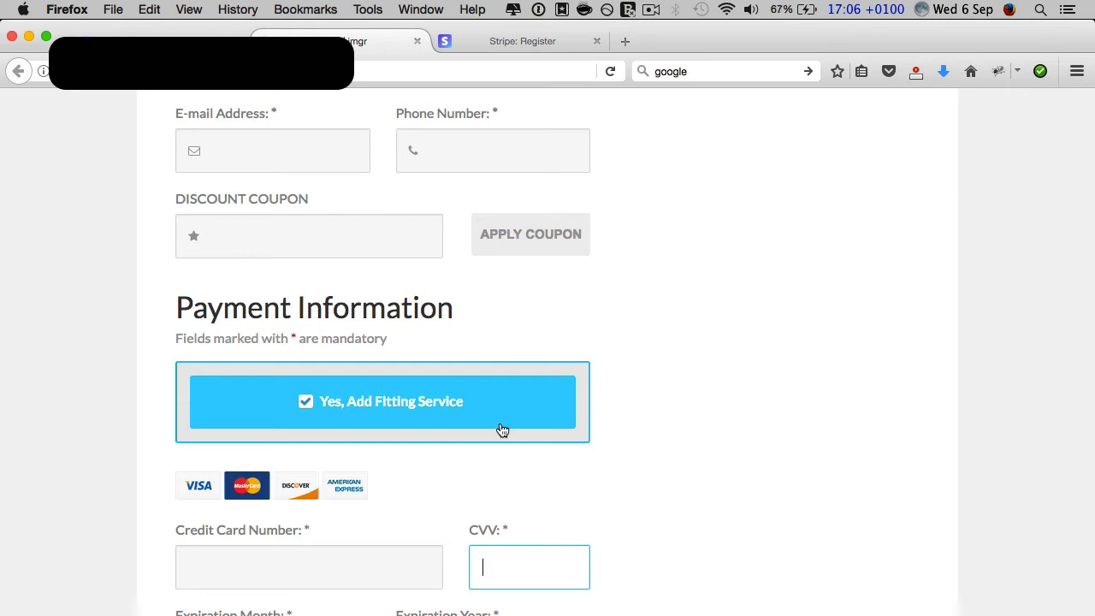
scroll(570, 439, down, 5)
scroll(584, 442, up, 8)
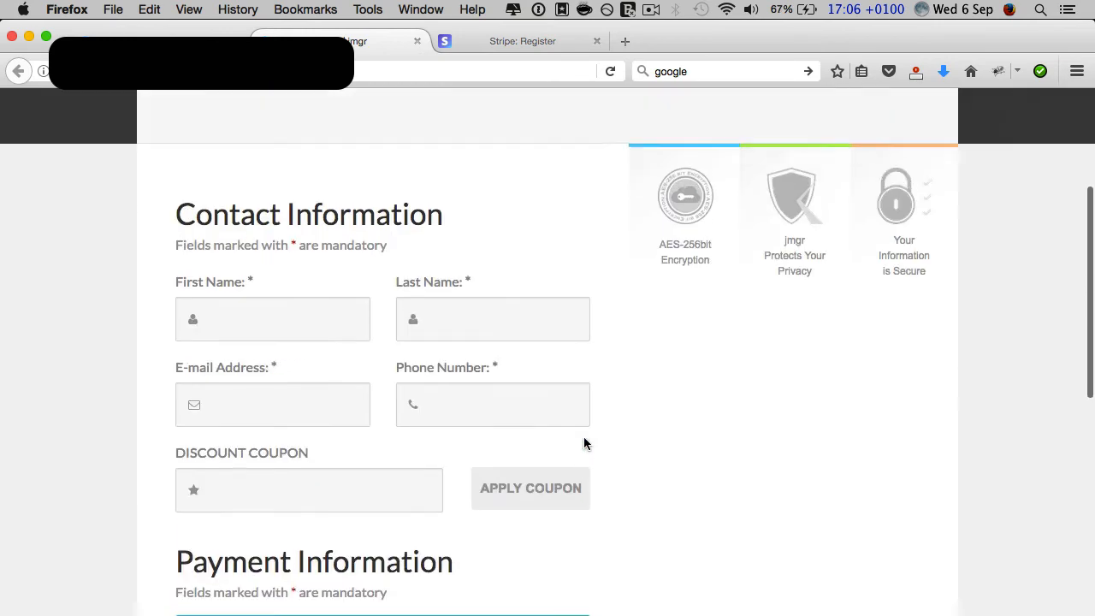
scroll(584, 440, up, 1)
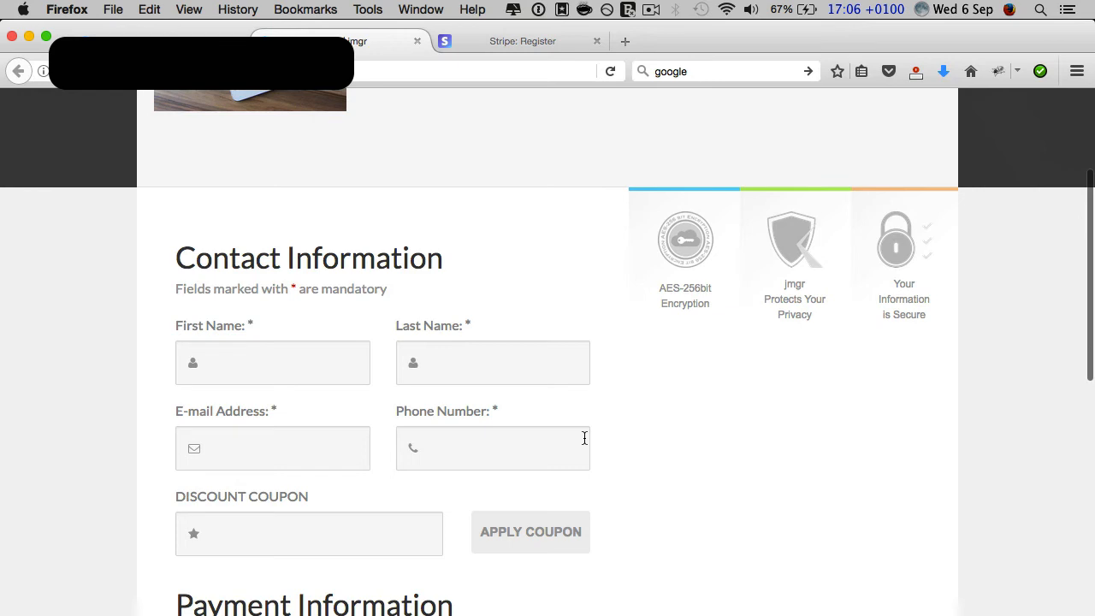
scroll(584, 438, down, 7)
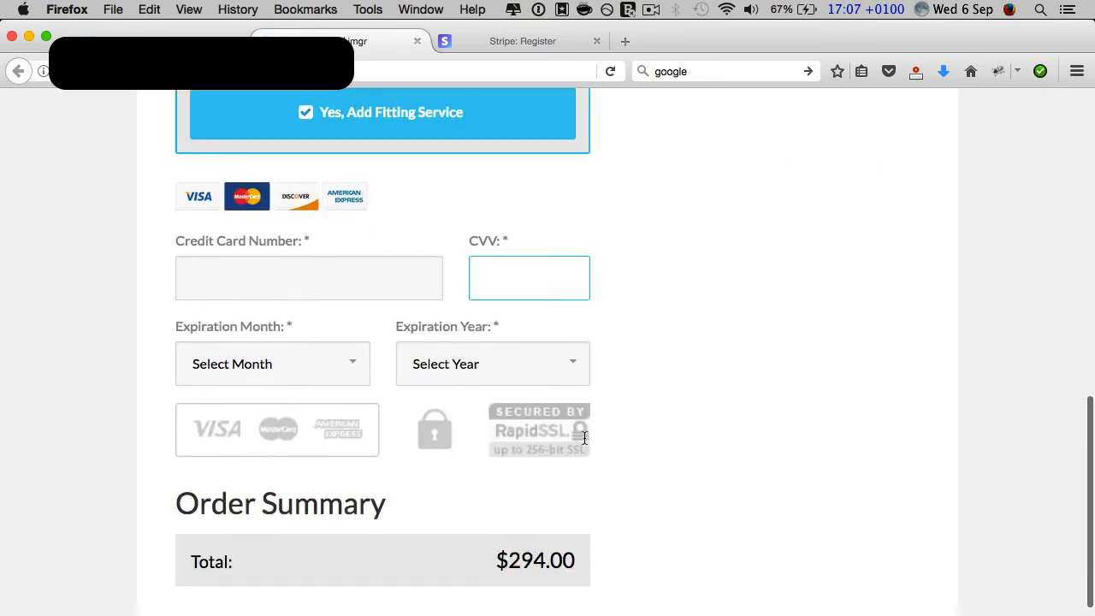
scroll(620, 441, down, 3)
scroll(621, 441, up, 6)
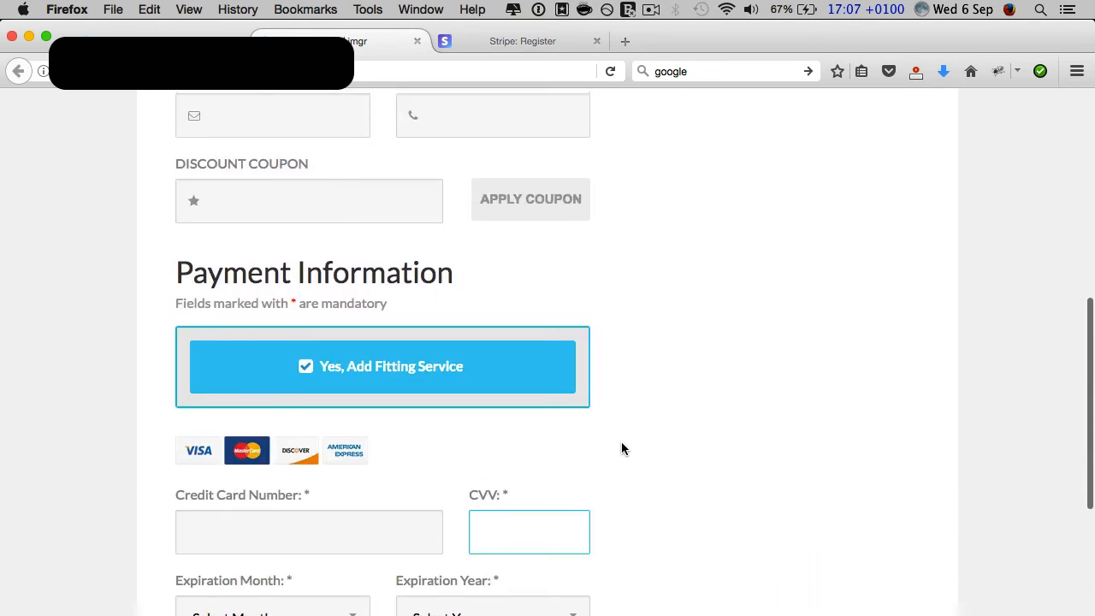